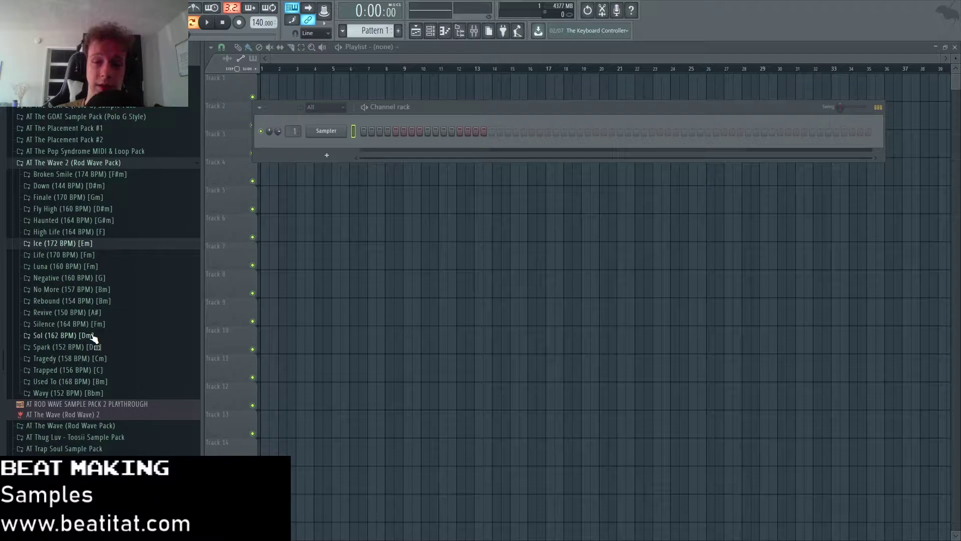
# - Place the full Down (144 BPM) [D#m] loop at the start of Track 1 and audition it
pyautogui.click(124, 185)
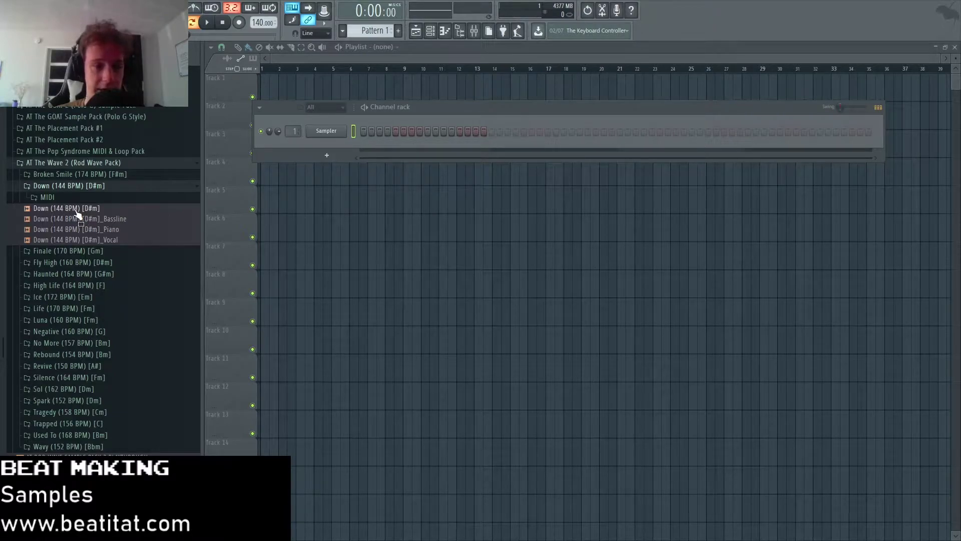
pyautogui.moveTo(84, 208); pyautogui.dragTo(262, 85)
pyautogui.click(207, 22)
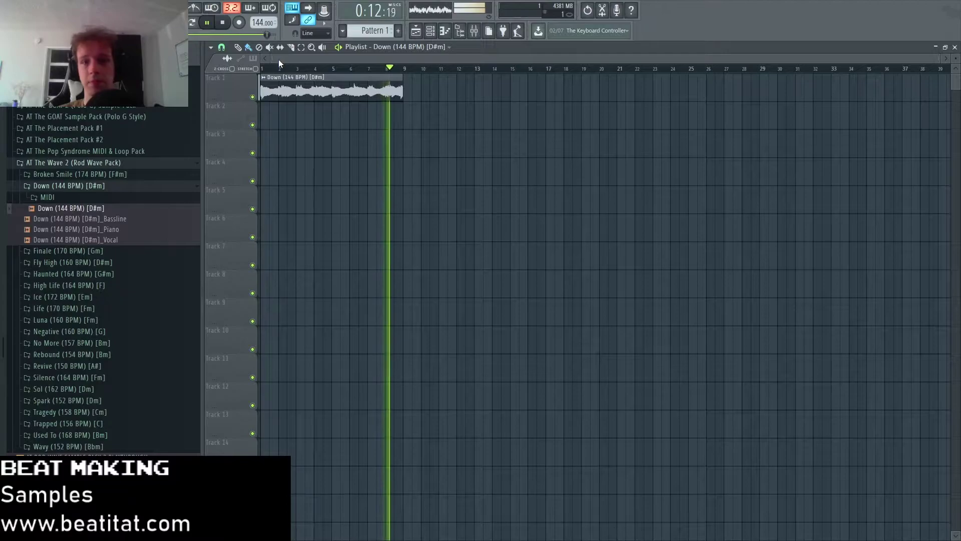
pyautogui.click(228, 22)
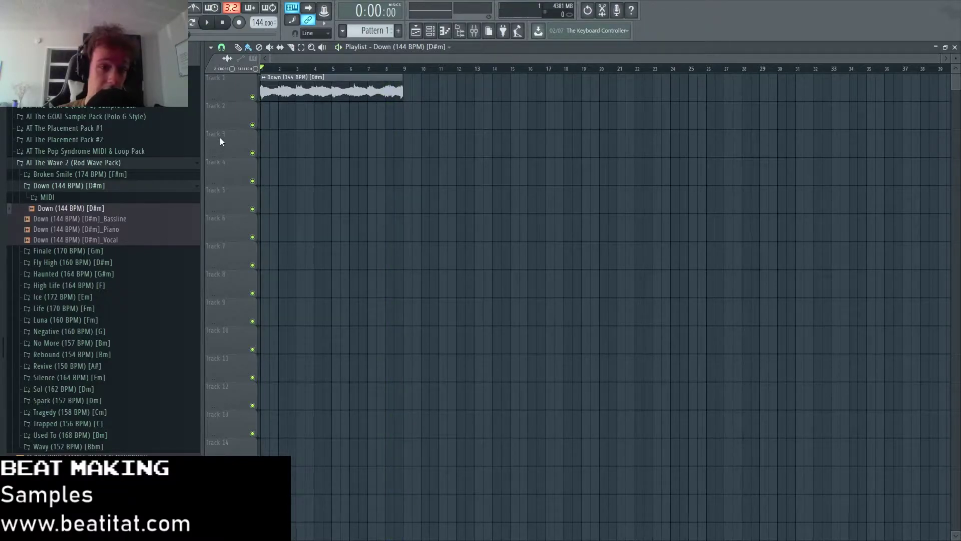
# - Audition the Broken Smile (174 BPM) loop on Track 2 and the Finale (170 BPM) loop on Track 3, and clear the playlist
pyautogui.click(161, 186)
pyautogui.press('space')
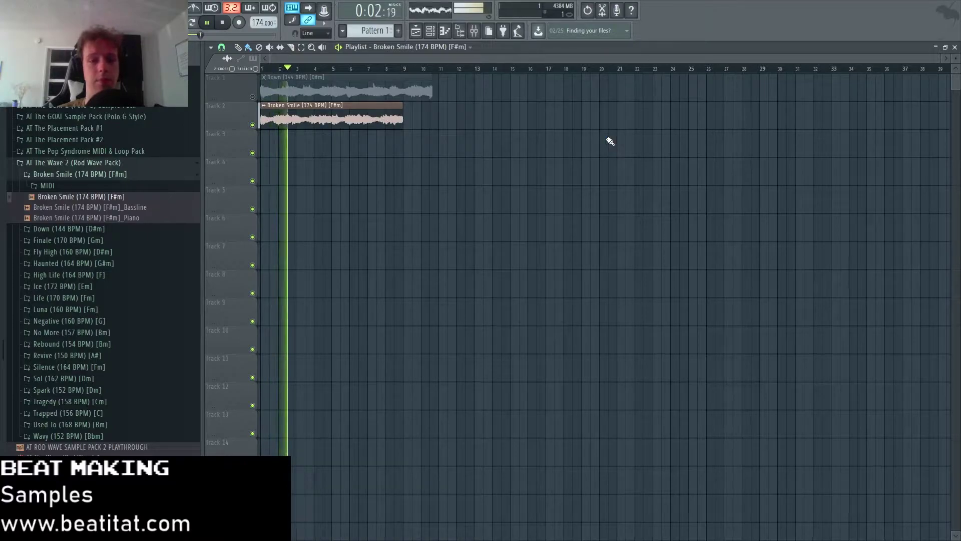
pyautogui.click(164, 175)
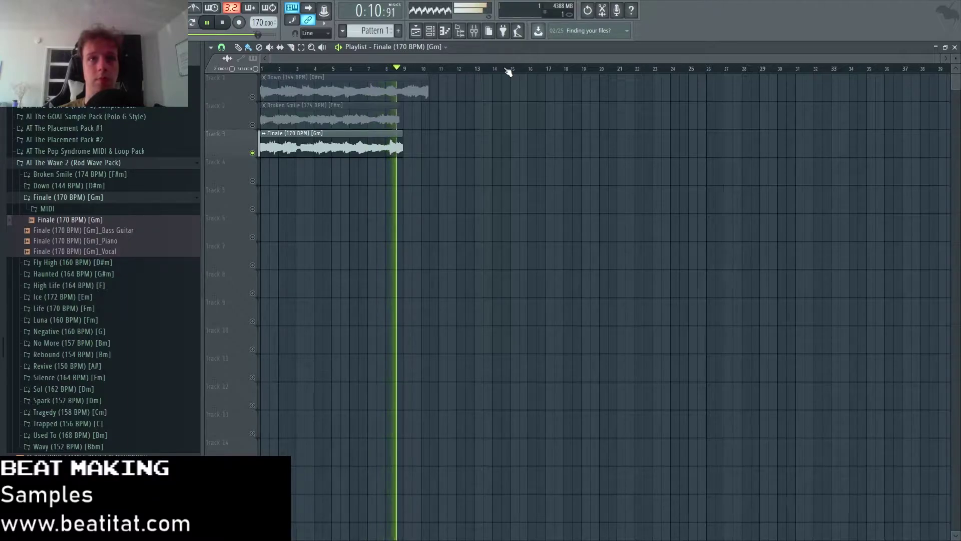
pyautogui.press('space')
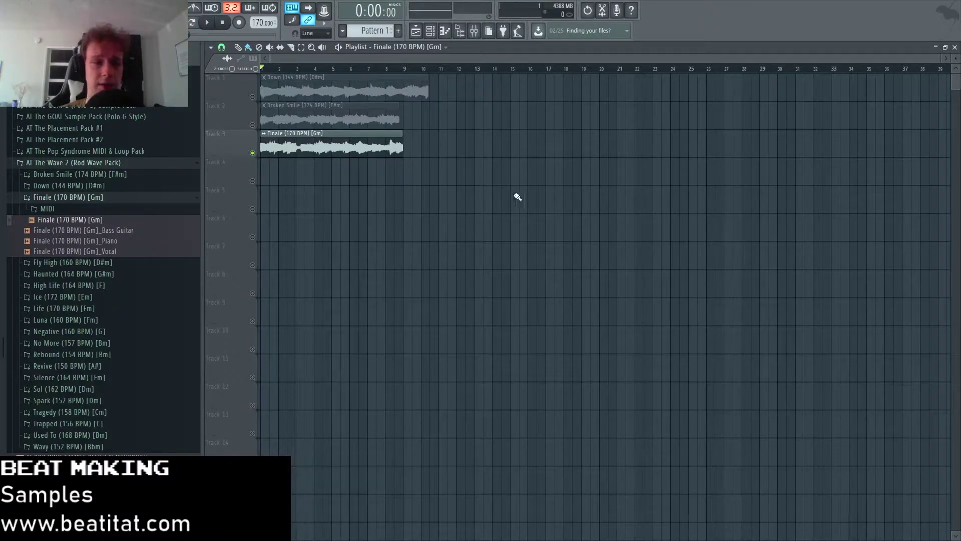
pyautogui.rightClick(366, 203)
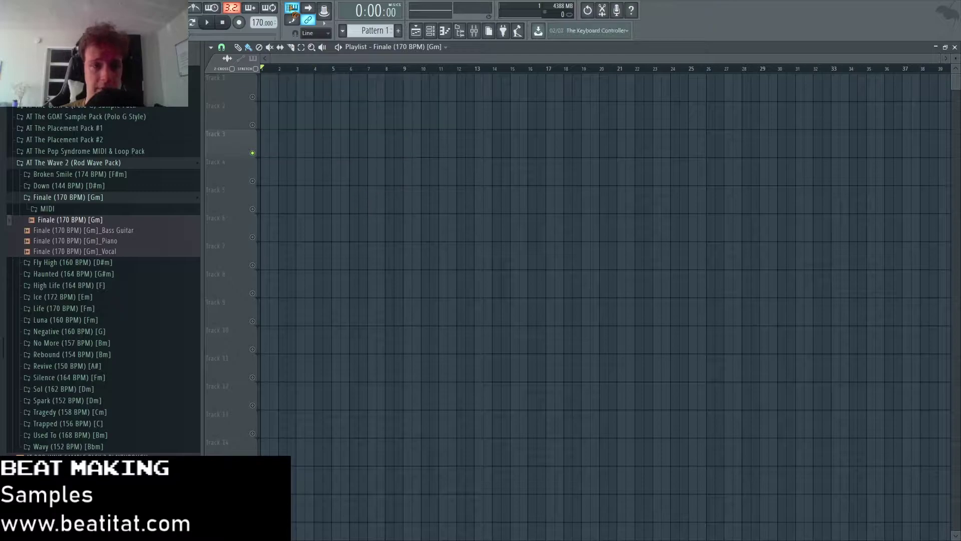
# - Import the Piano MIDI file of the Down (144 BPM) [D#m] sample as a new channel in the channel rack
pyautogui.click(160, 186)
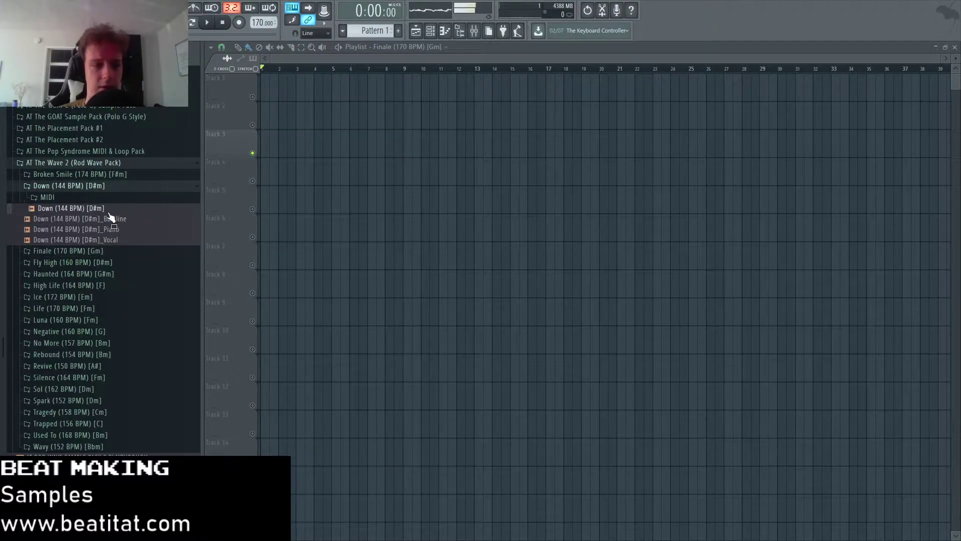
pyautogui.click(441, 29)
pyautogui.press('space')
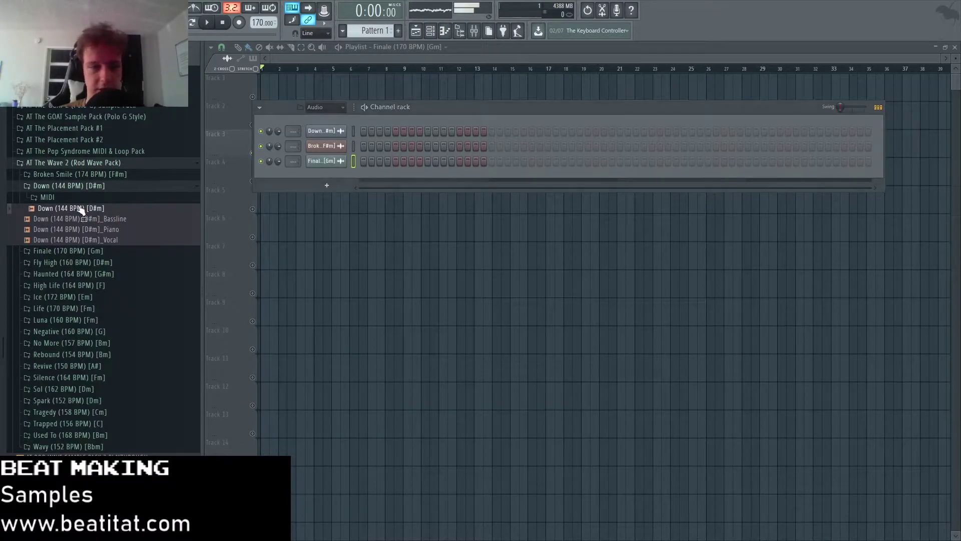
pyautogui.click(37, 198)
pyautogui.press('space')
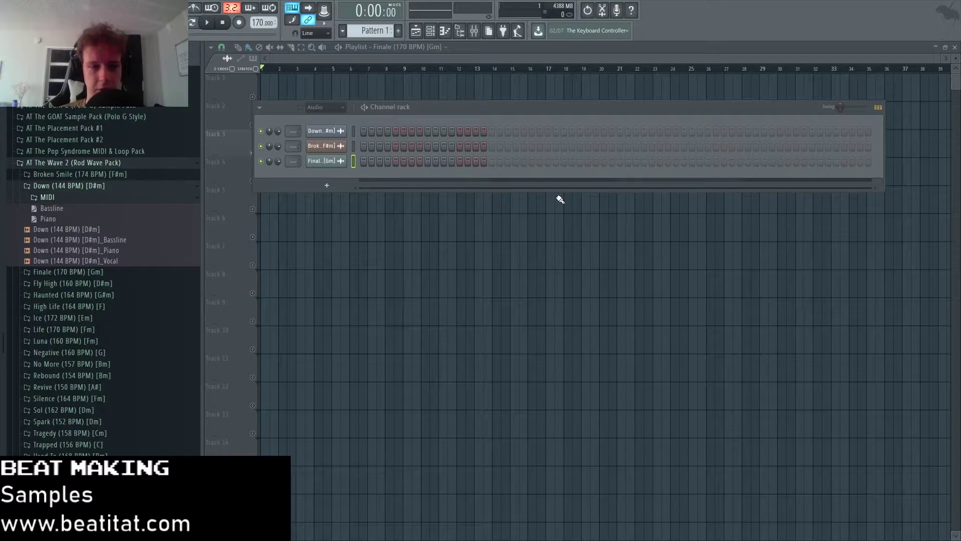
pyautogui.moveTo(447, 111); pyautogui.dragTo(387, 119)
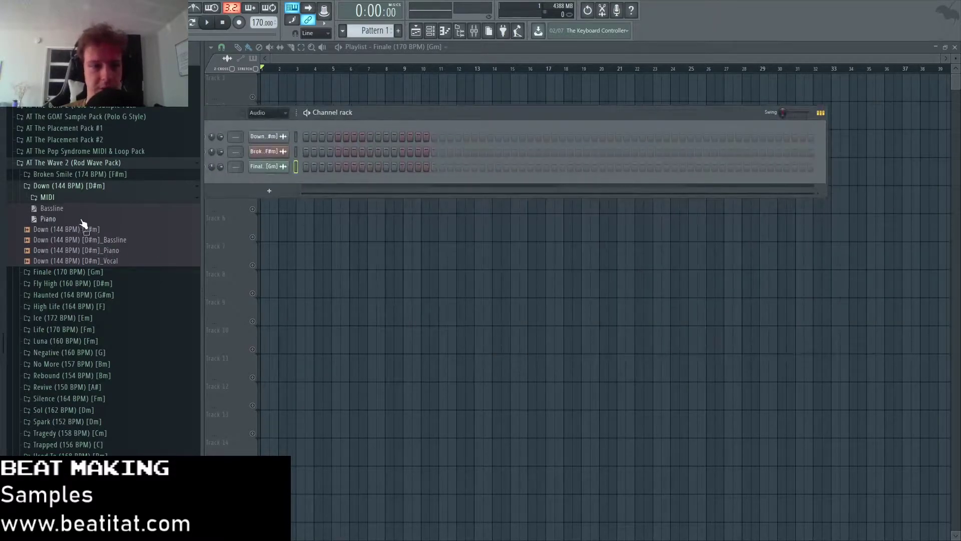
pyautogui.moveTo(90, 219); pyautogui.dragTo(306, 189)
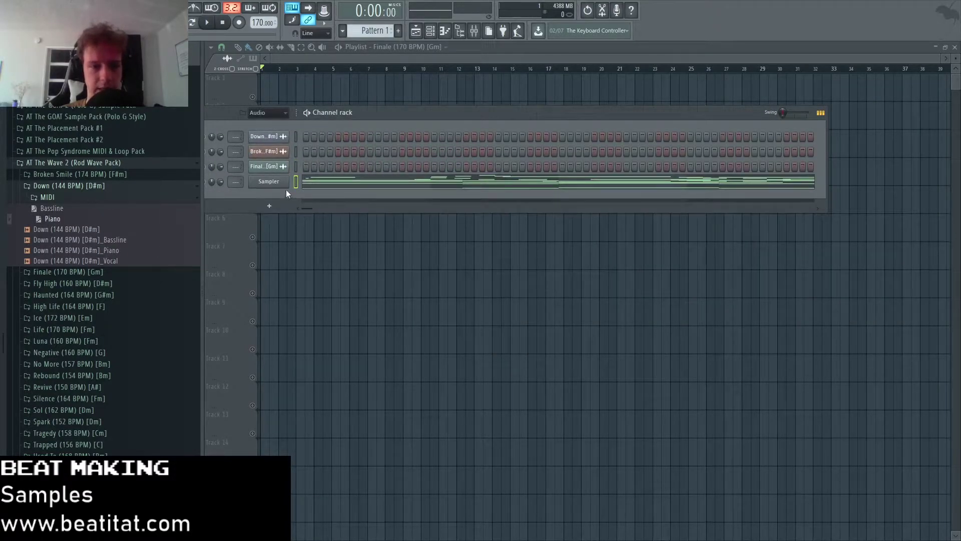
# - Replace the piano MIDI's Sampler with Omnisphere using LA Custom C7 - Bright and play its notes in the piano roll
pyautogui.rightClick(285, 185)
pyautogui.moveTo(326, 260)
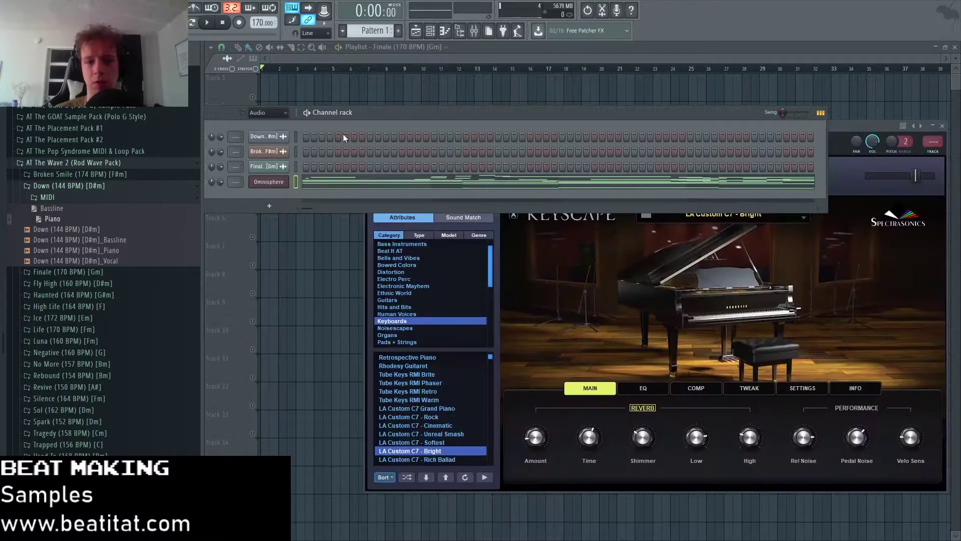
pyautogui.click(382, 184)
pyautogui.scroll(-4, 382, 187)
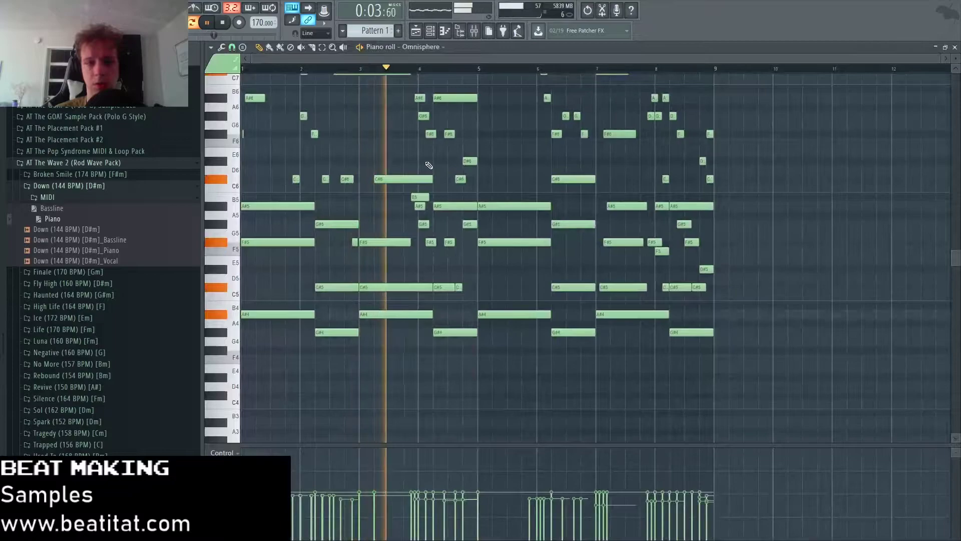
# - Set the tempo to 144 BPM and route the Omnisphere piano to mixer track 2
pyautogui.press('F7')
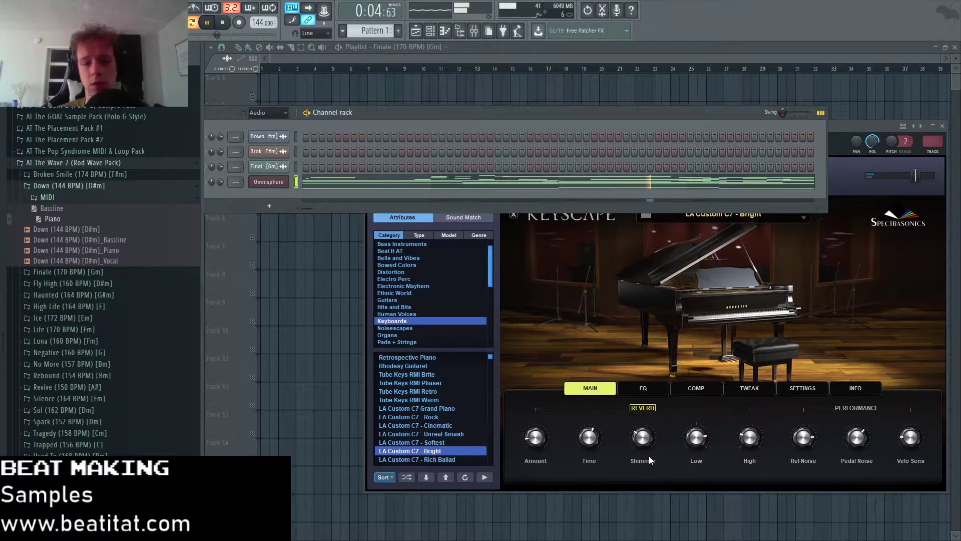
pyautogui.moveTo(653, 444); pyautogui.dragTo(669, 428)
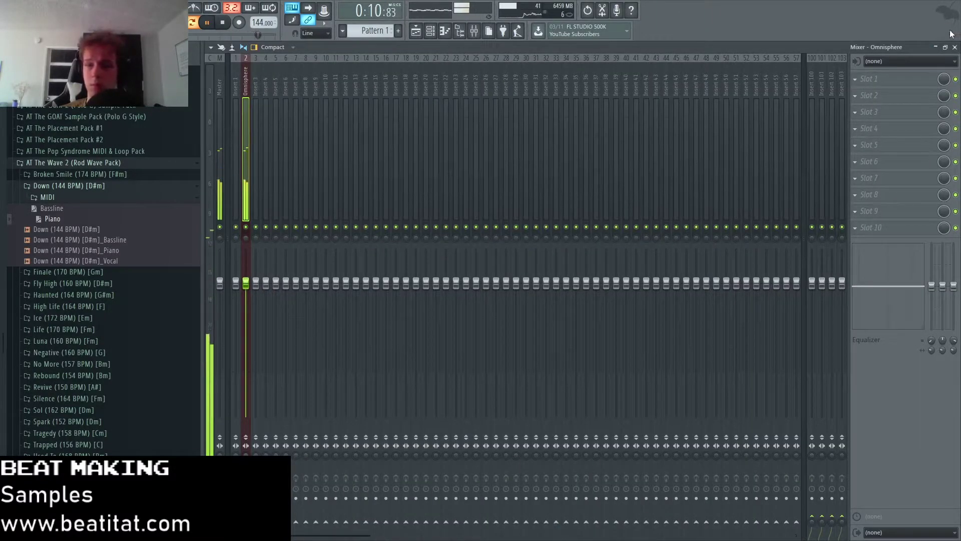
pyautogui.click(955, 47)
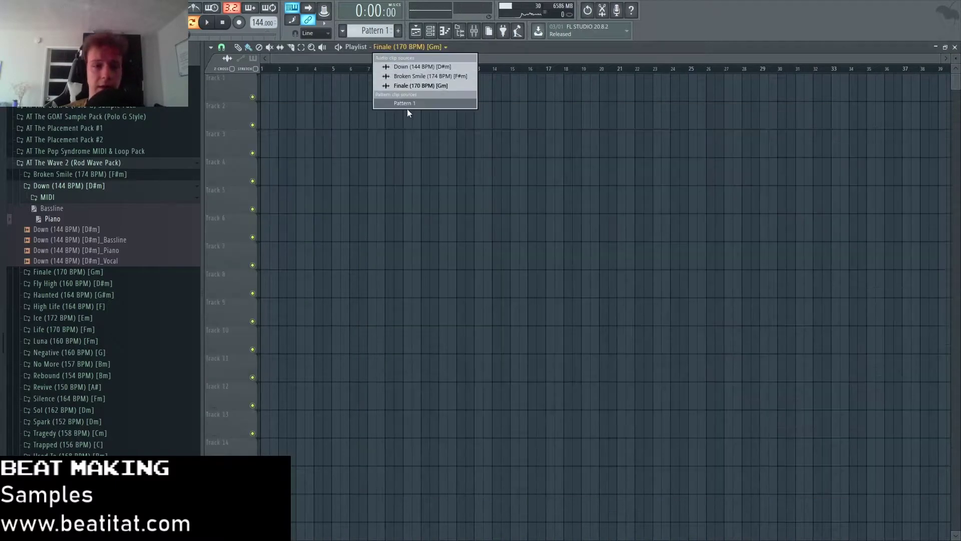
# - Arrange Pattern 1, the Down vocal stem and the Down bassline stem on Tracks 1 to 3 from bar 1 and play them
pyautogui.click(409, 104)
pyautogui.click(268, 89)
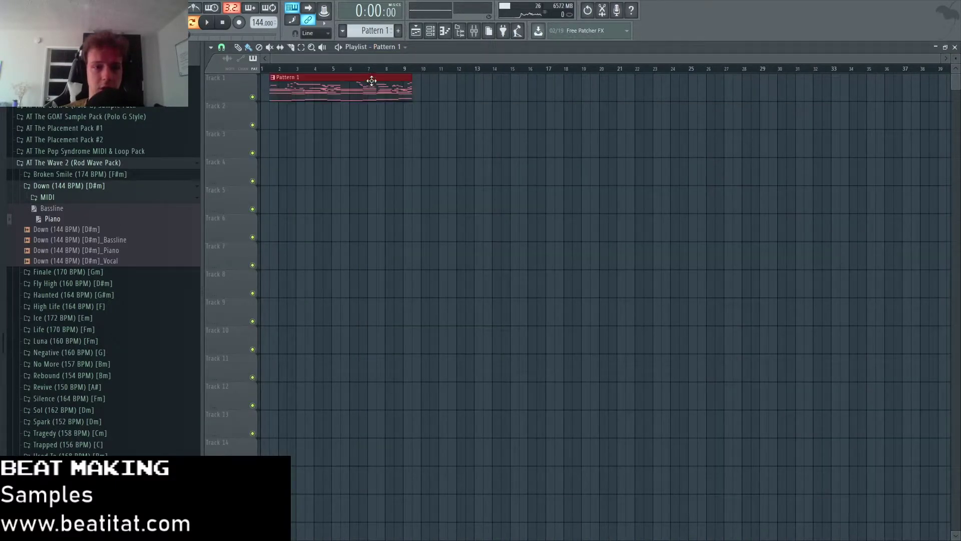
pyautogui.moveTo(113, 250); pyautogui.dragTo(270, 110)
pyautogui.press('space')
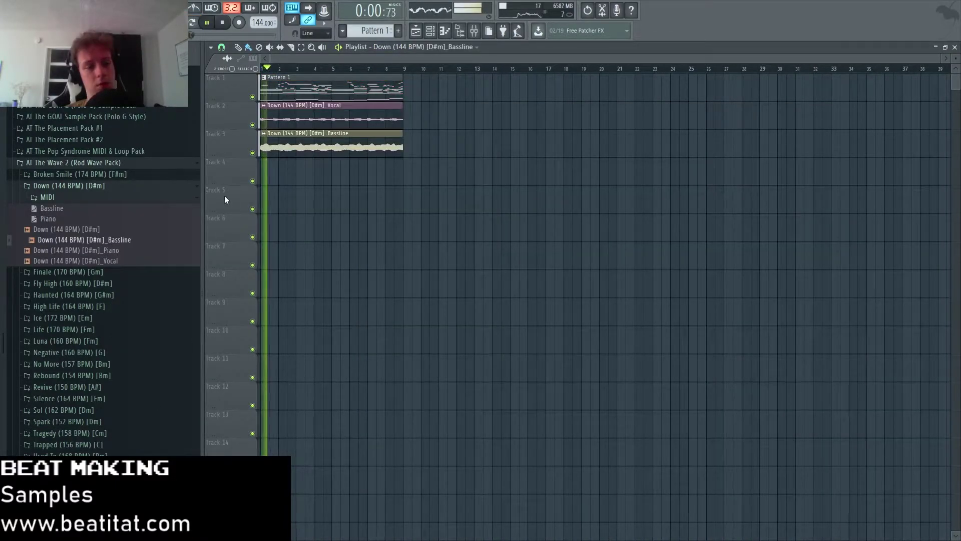
# - Insert FabFilter Pro-Q 3 on the Piano mixer track and add a 12 dB/oct low cut at about 58 Hz
pyautogui.click(474, 31)
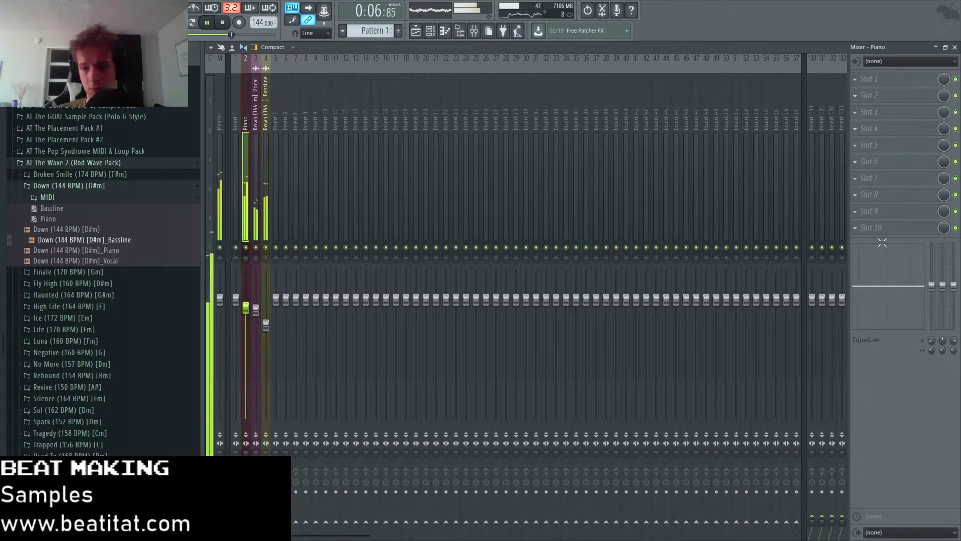
pyautogui.click(883, 81)
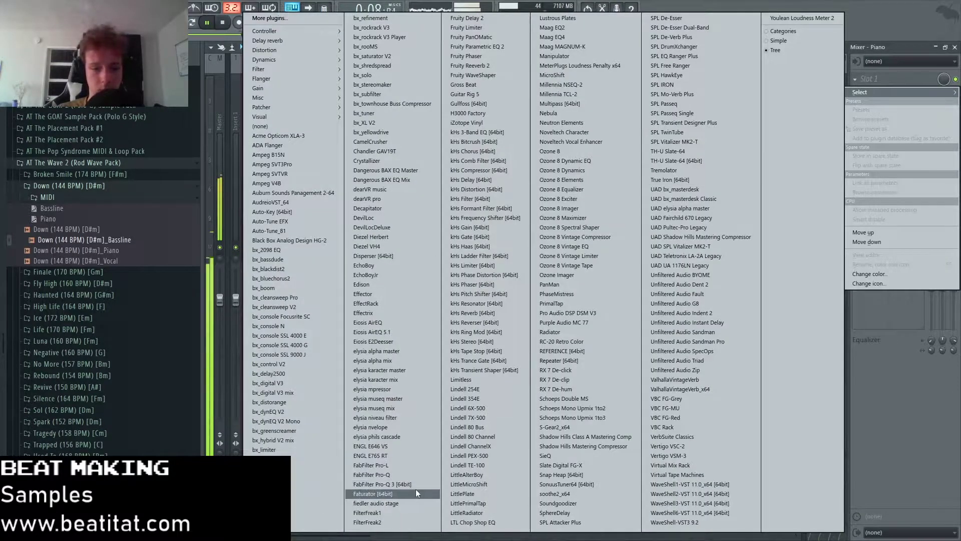
pyautogui.click(396, 484)
pyautogui.click(402, 310)
pyautogui.moveTo(403, 310); pyautogui.dragTo(407, 304)
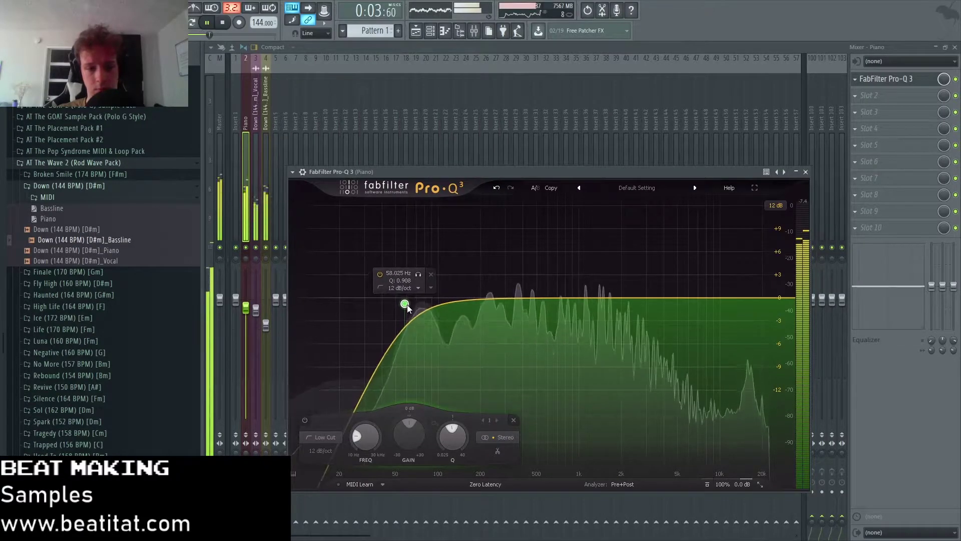
pyautogui.click(805, 171)
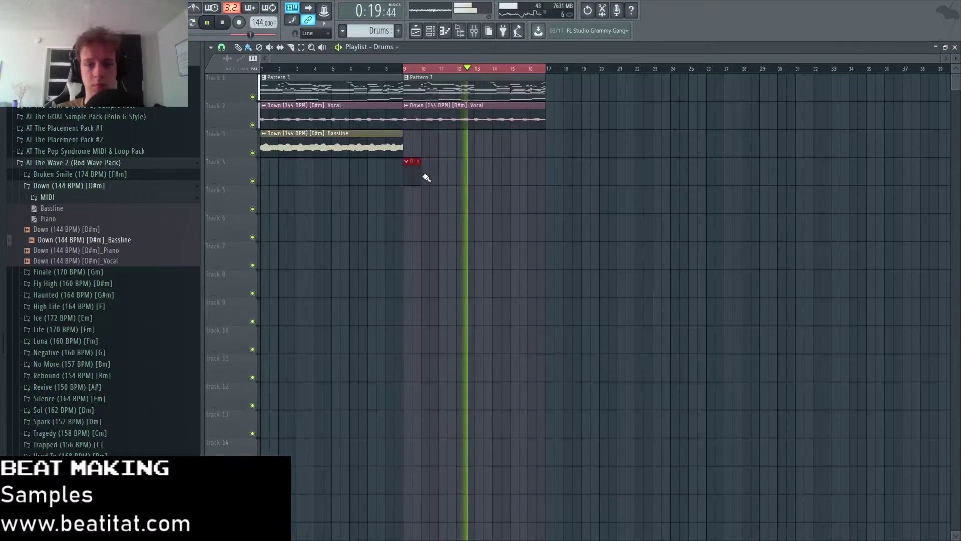
# - Lengthen the Drums clip on Track 4 to four bars starting at bar 9, keeping only one copy
pyautogui.moveTo(421, 175); pyautogui.dragTo(478, 203)
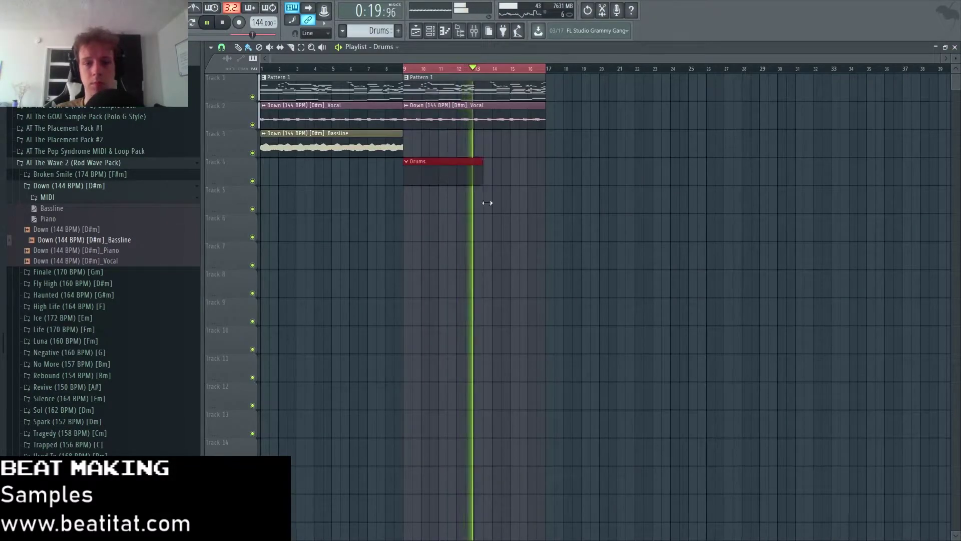
pyautogui.click(485, 173)
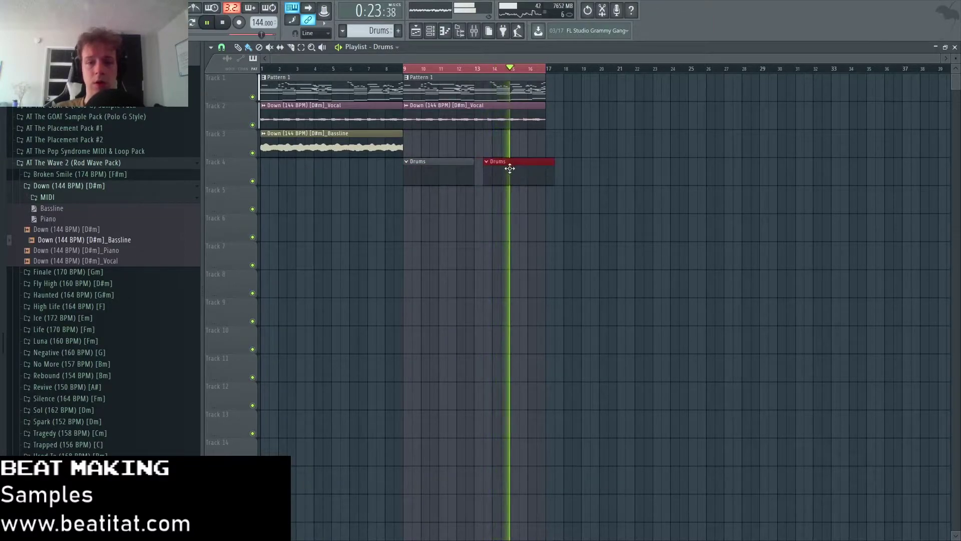
pyautogui.rightClick(503, 170)
# - Load Clap - Atlantis from the envyral FRACTAL drum kit into the channel rack and program a clap on step 9 of each bar
pyautogui.press('F6')
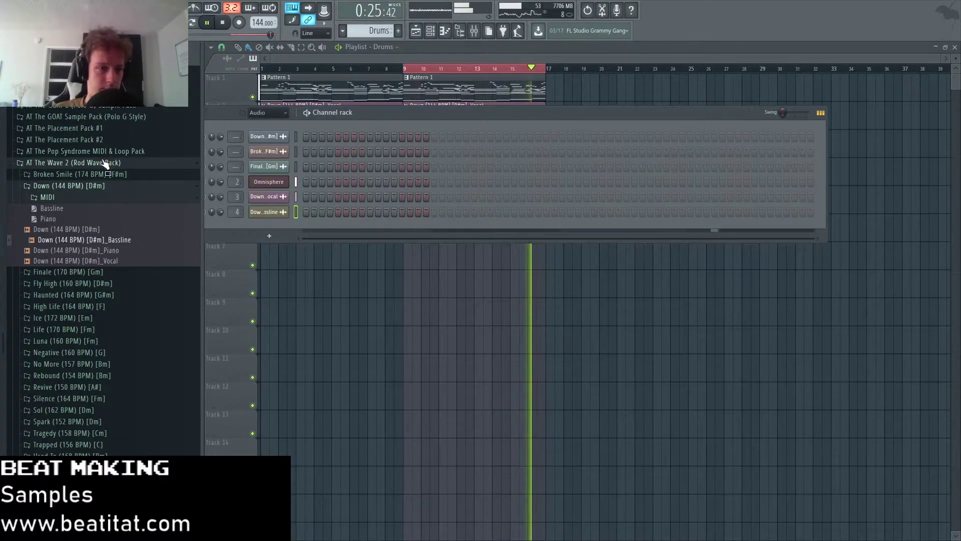
pyautogui.click(105, 163)
pyautogui.scroll(-10, 122, 200)
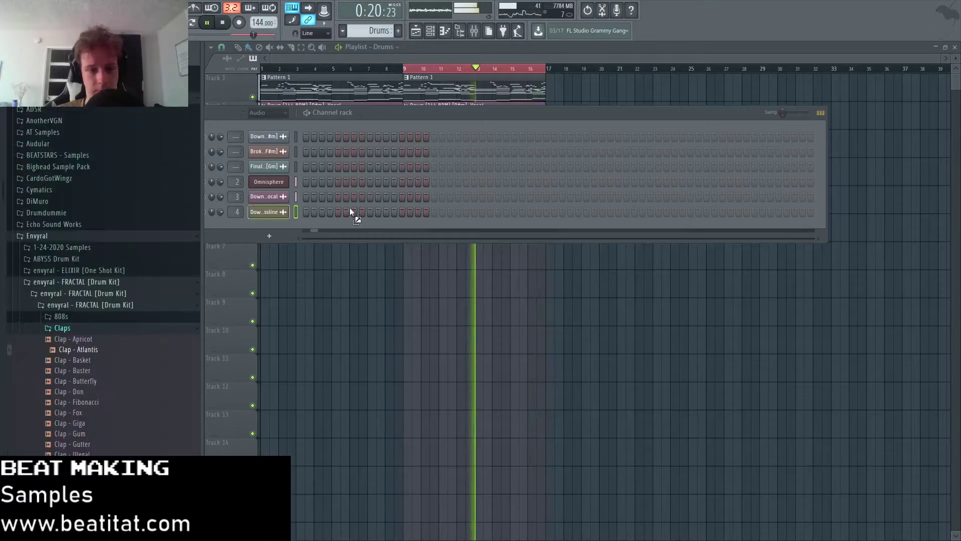
pyautogui.moveTo(350, 207); pyautogui.dragTo(322, 208)
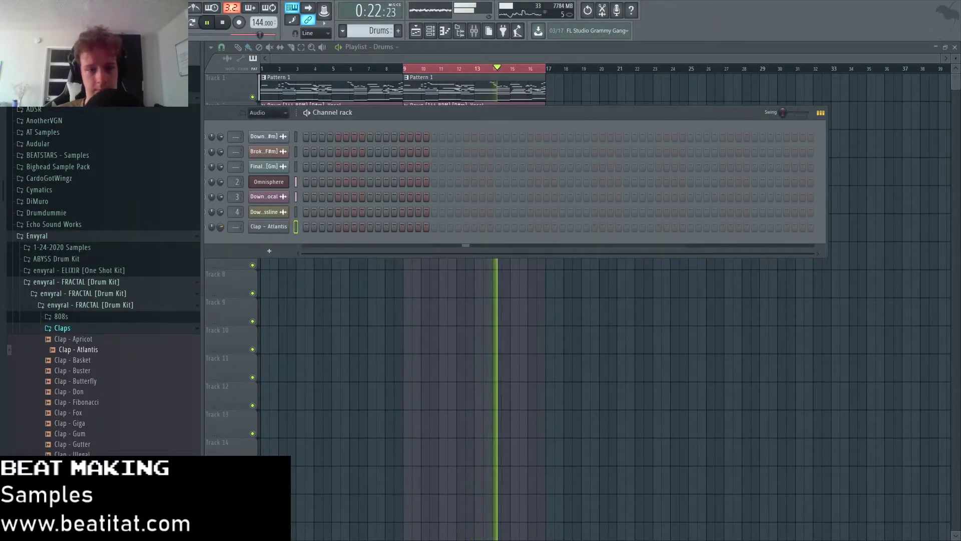
pyautogui.press('space')
pyautogui.click(370, 227)
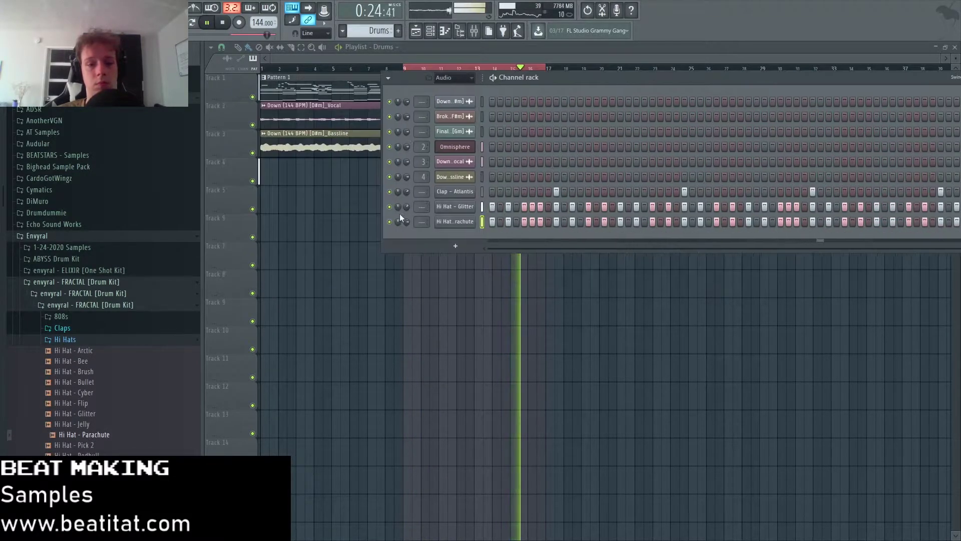
# - Open the Hi Hat - Parachute pattern in the piano roll and add a short G#4 note just before bar 2
pyautogui.moveTo(586, 79); pyautogui.dragTo(447, 88)
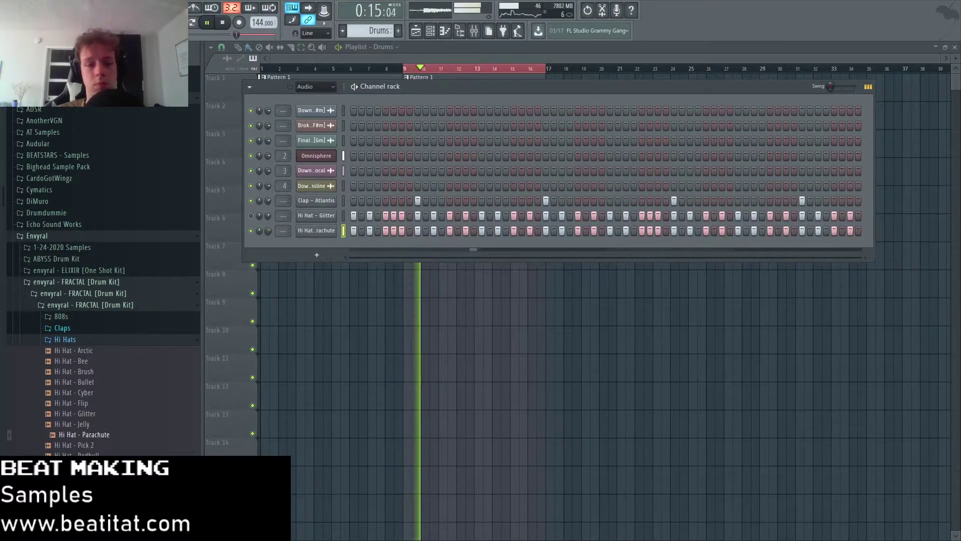
pyautogui.rightClick(333, 228)
pyautogui.click(353, 234)
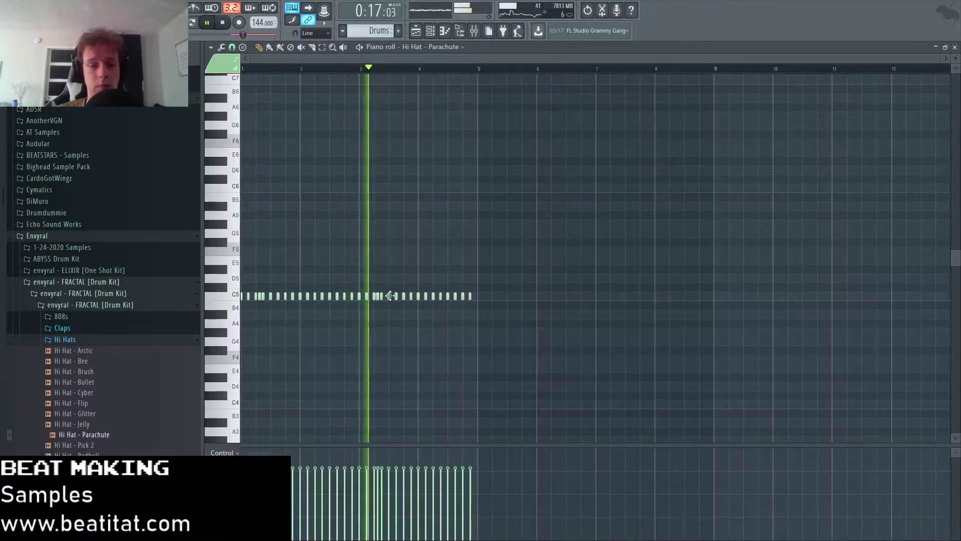
pyautogui.keyDown('ctrl'); pyautogui.scroll(4, 266, 388); pyautogui.keyUp('ctrl')
pyautogui.click(330, 333)
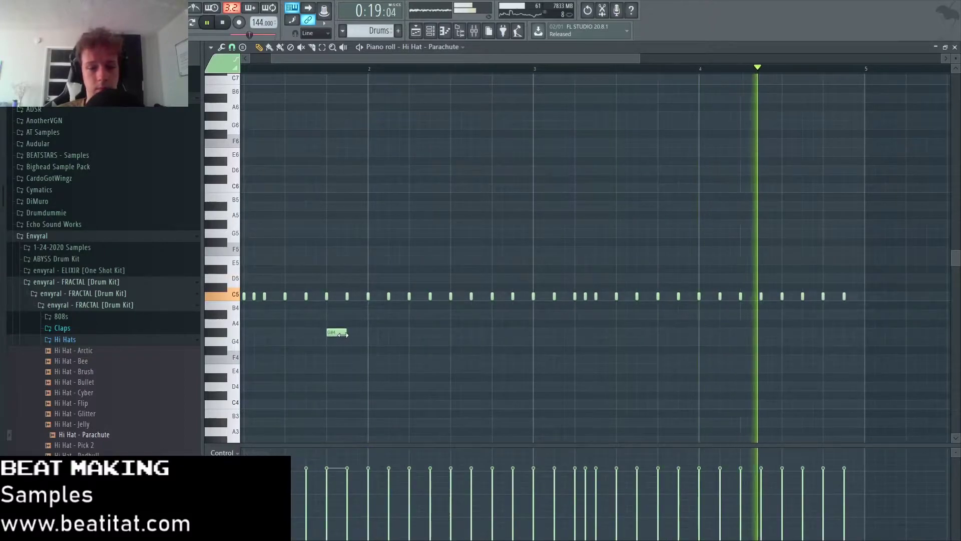
pyautogui.doubleClick(342, 334)
pyautogui.press('Escape')
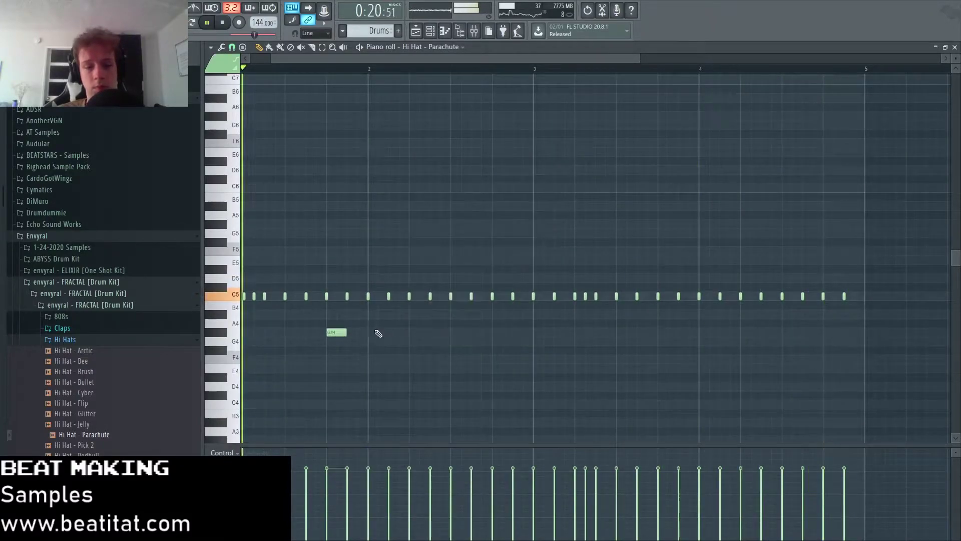
# - Chop the G#4 note before bar 2 and the F4 note near the end of bar 4 into fast hi-hat rolls
pyautogui.press('e')
pyautogui.click(329, 336)
pyautogui.hotkey('alt', 'u')
pyautogui.press('Return')
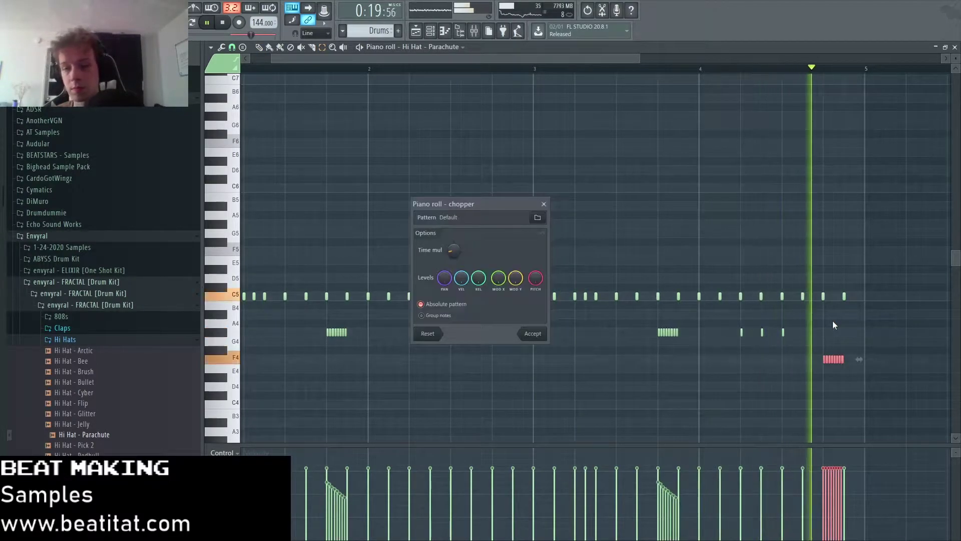
pyautogui.press('Return')
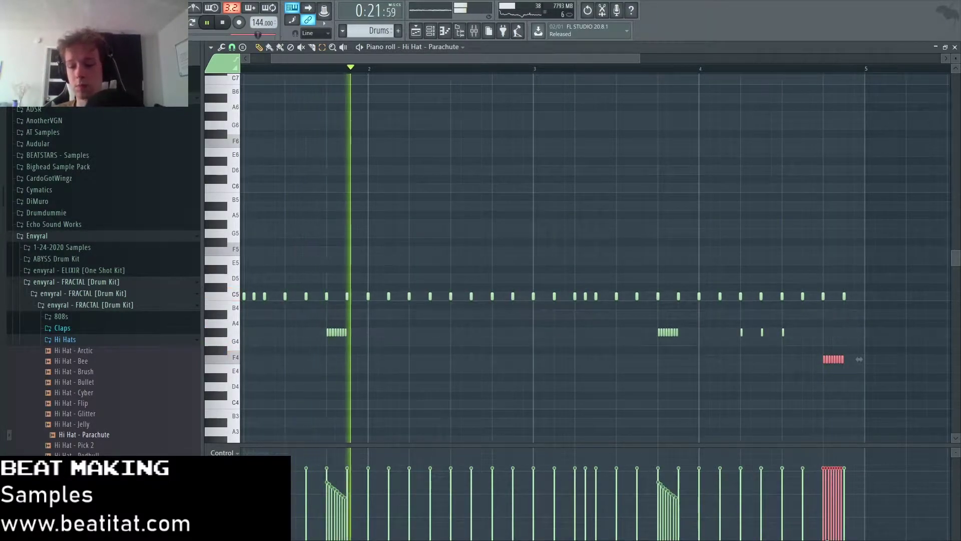
# - Lower the velocities of the F4 hi-hat roll at the end of bar 4 and close the piano roll
pyautogui.hscroll(-1, 908, 497)
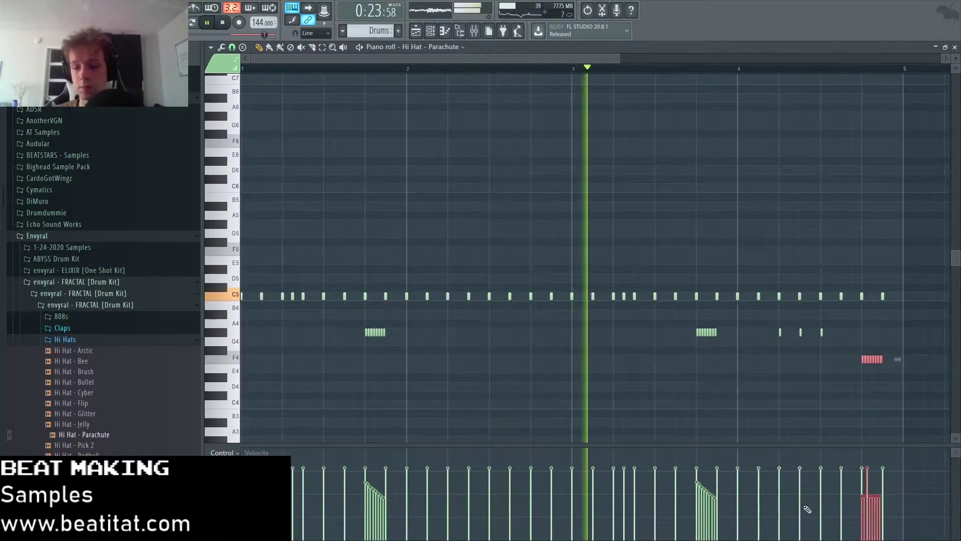
pyautogui.moveTo(891, 510); pyautogui.dragTo(860, 493)
pyautogui.press('Escape')
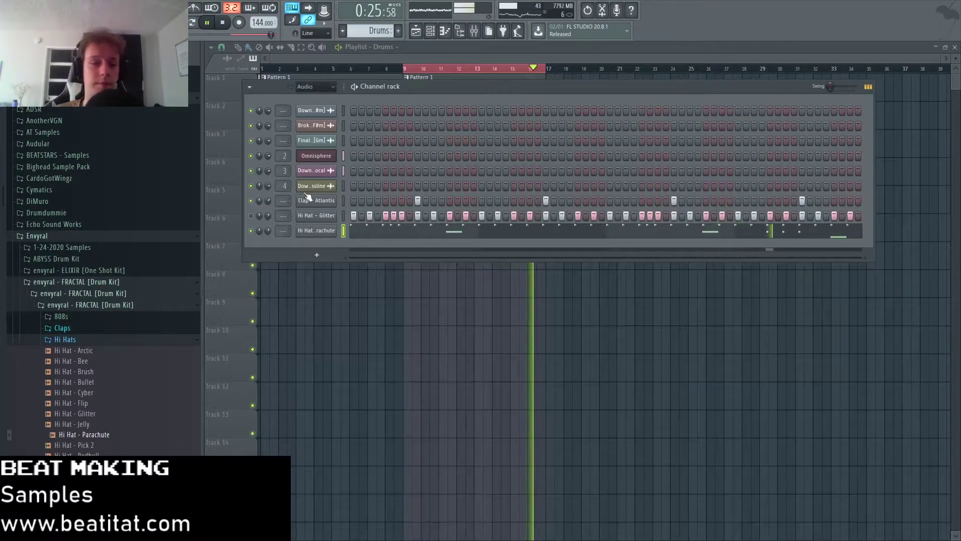
# - Load Perc - Cocktail, Perc - LitLikeBic and Perc - Skate from the FRACTAL kit and program sparse hits, with Perc - Skate on steps 13 and 45
pyautogui.click(74, 340)
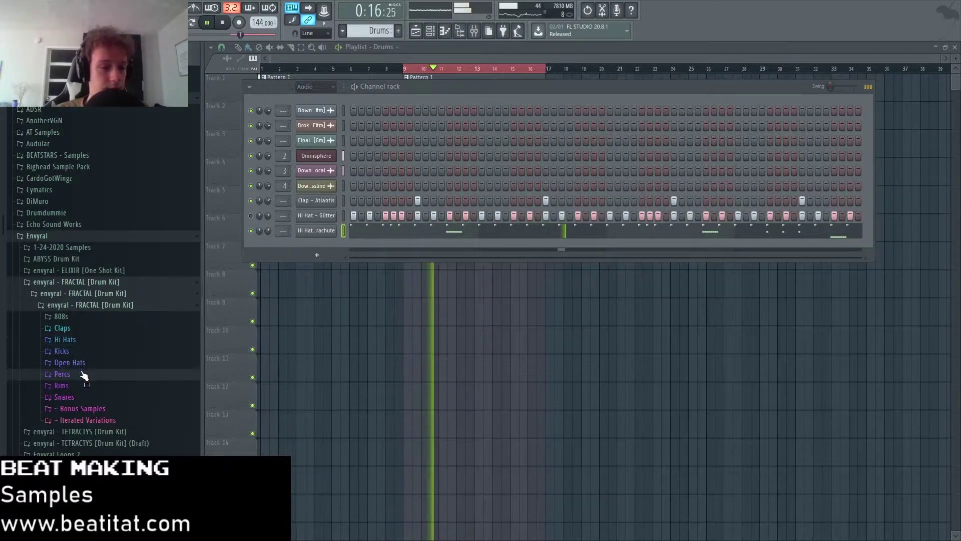
pyautogui.click(80, 371)
pyautogui.click(97, 427)
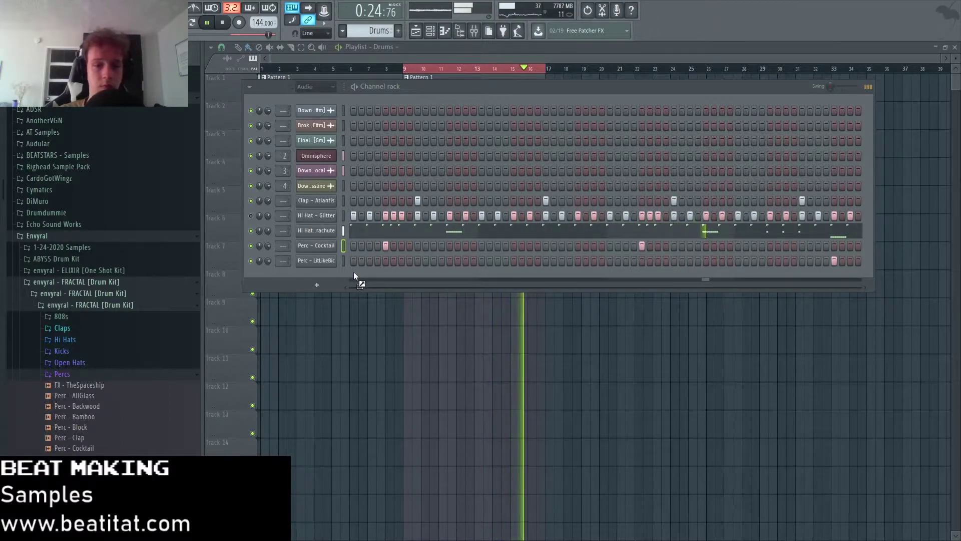
pyautogui.moveTo(354, 271); pyautogui.dragTo(353, 274)
pyautogui.click(450, 275)
pyautogui.click(705, 275)
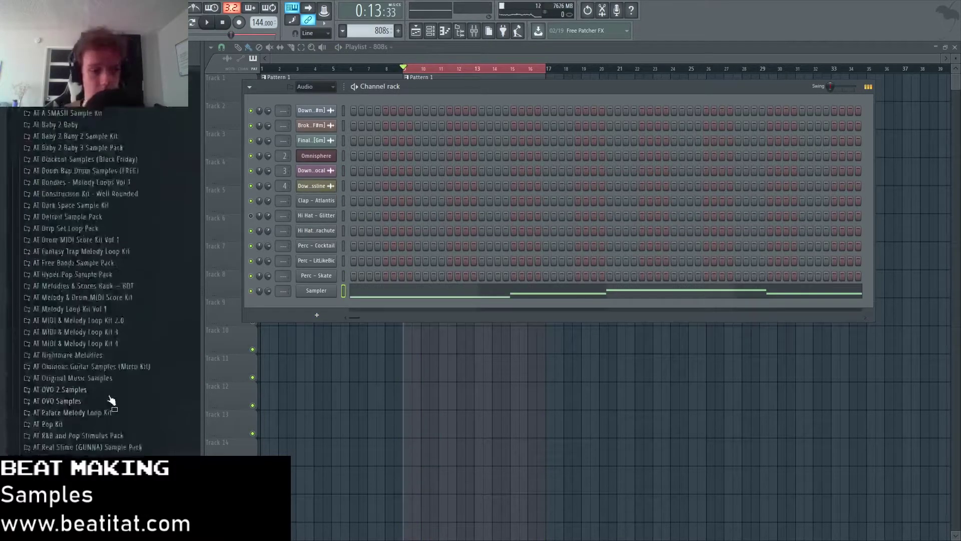
# - Find the 808 - 4 sample in the sample folders and load it into the Sampler channel of the 808s pattern
pyautogui.moveTo(111, 399); pyautogui.dragTo(123, 382)
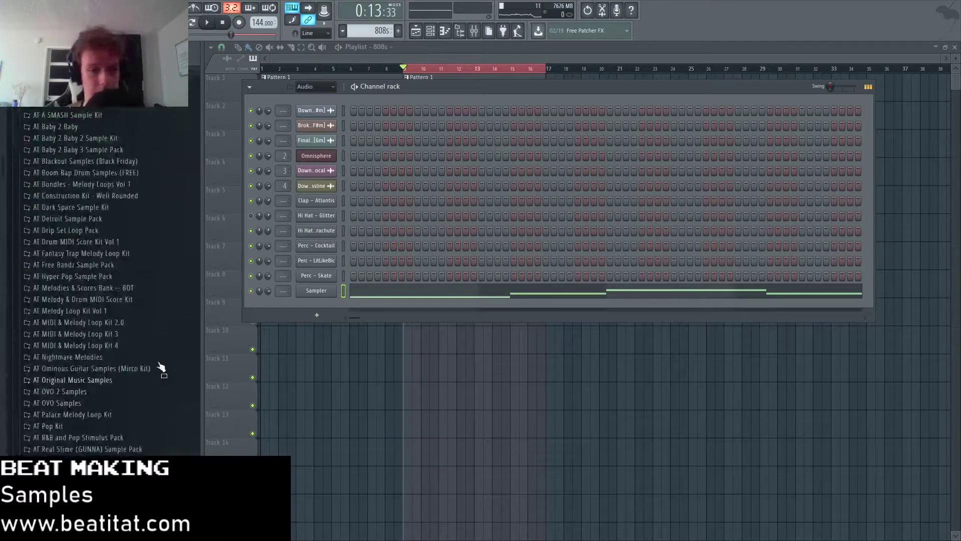
pyautogui.scroll(10, 63, 400)
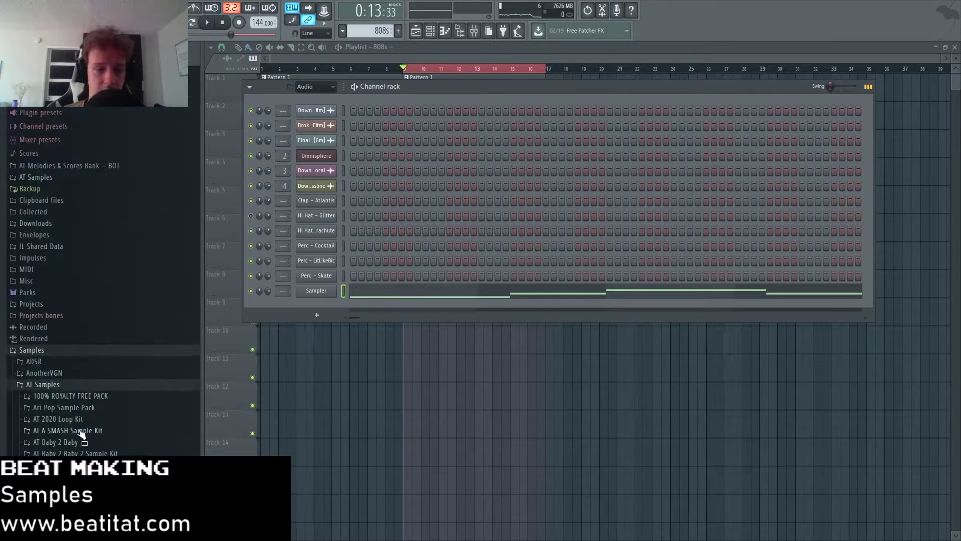
pyautogui.scroll(-12, 80, 433)
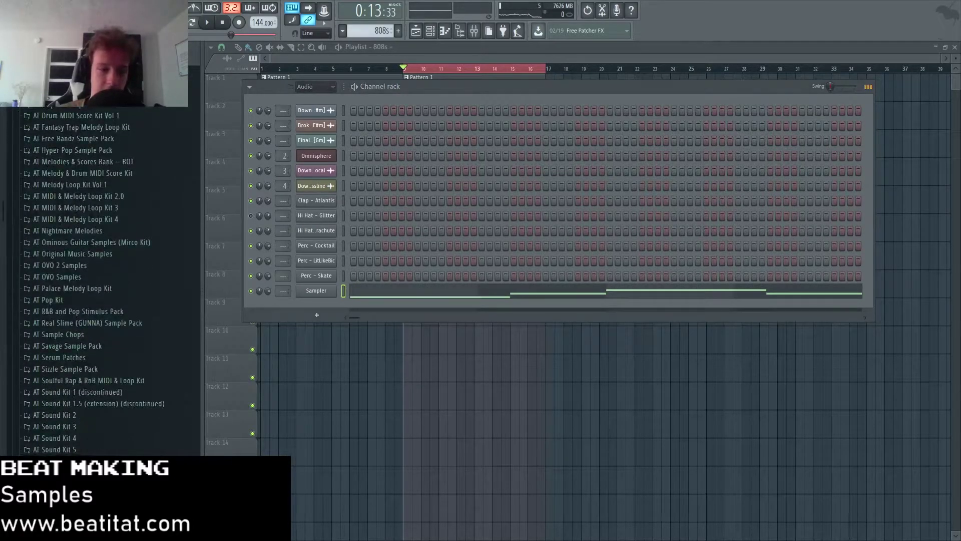
# - Play the 808 - 4 notes in the piano roll and transpose them all down one octave
pyautogui.click(343, 290)
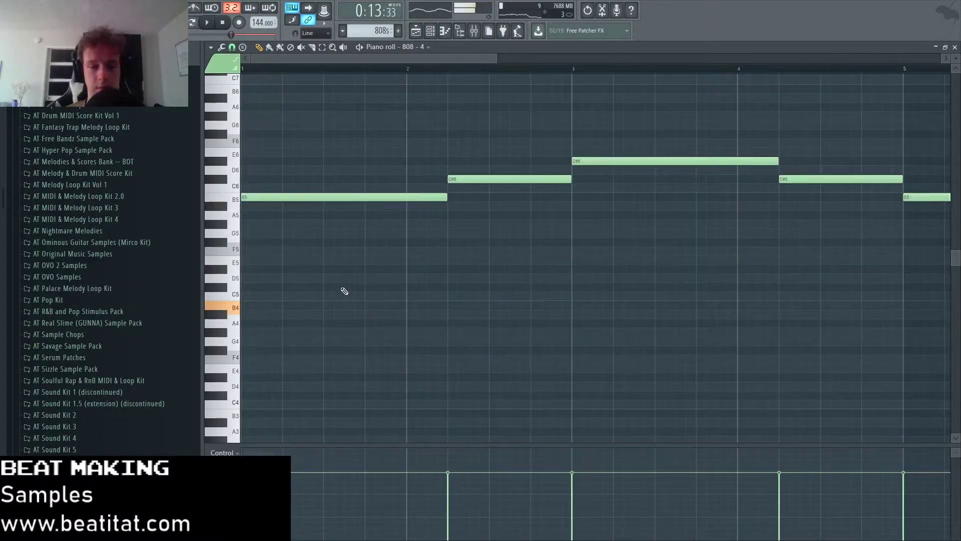
pyautogui.press('space')
pyautogui.scroll(-4, 330, 280)
pyautogui.scroll(-5, 330, 272)
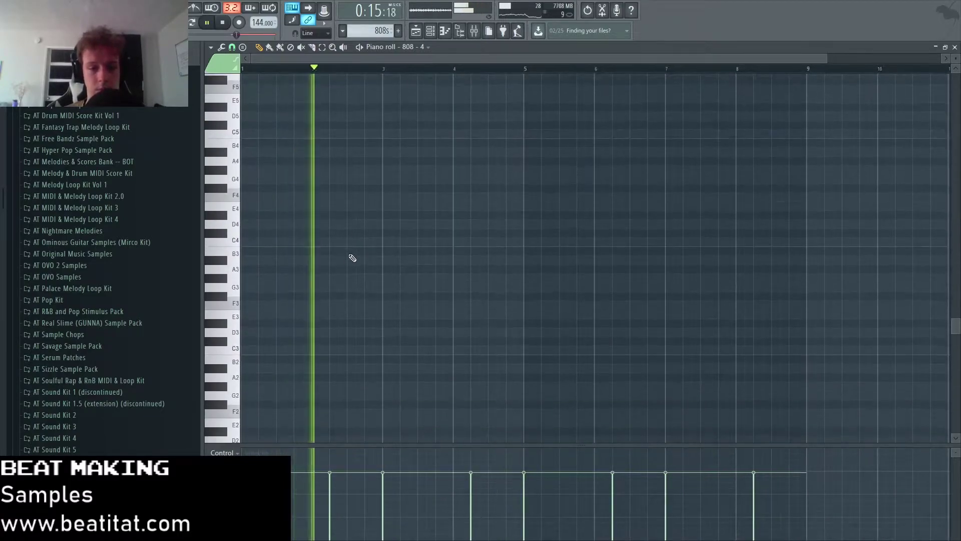
pyautogui.scroll(-1, 352, 261)
pyautogui.scroll(4, 355, 268)
pyautogui.scroll(1, 357, 268)
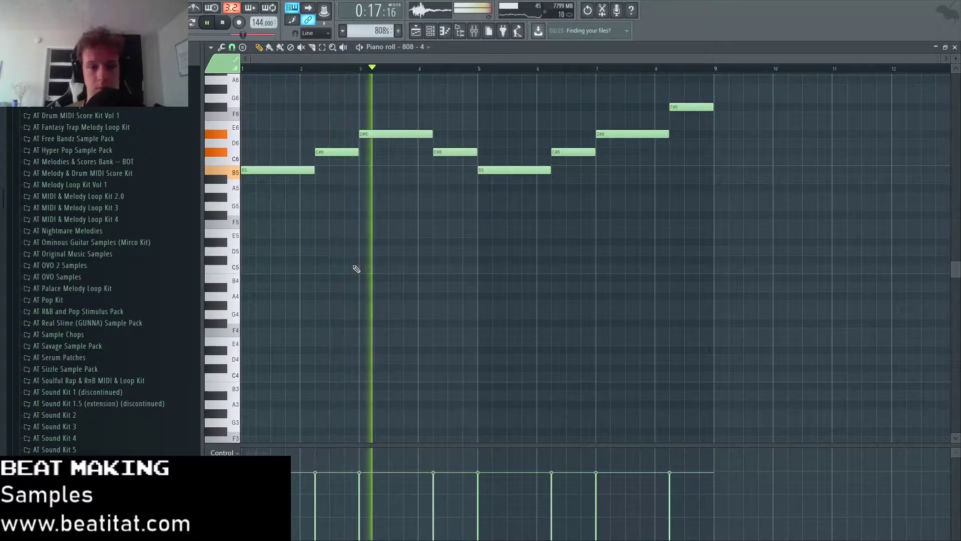
pyautogui.hotkey('ctrl', 'Down')
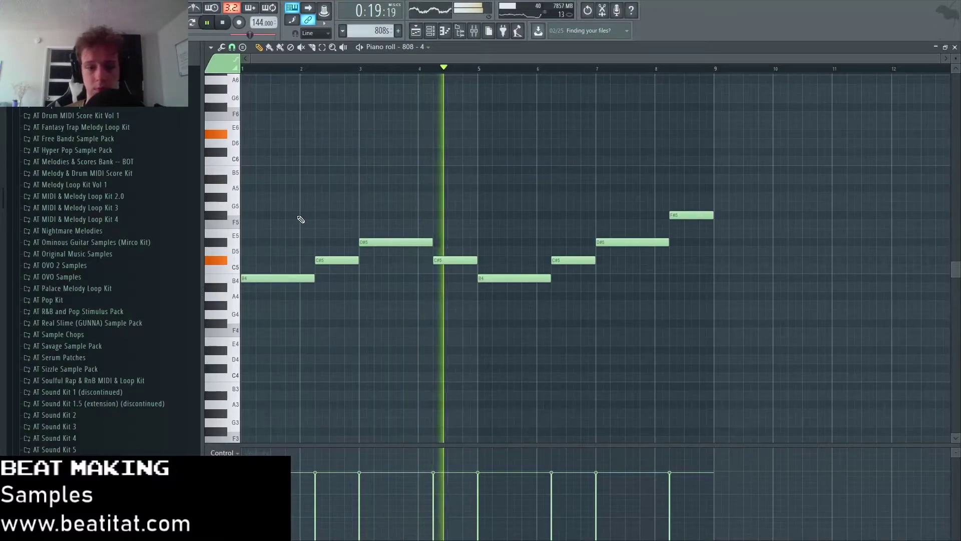
# - Return to the channel rack and make the 808 - 4 channel cut itself with cut group 2
pyautogui.press('F7')
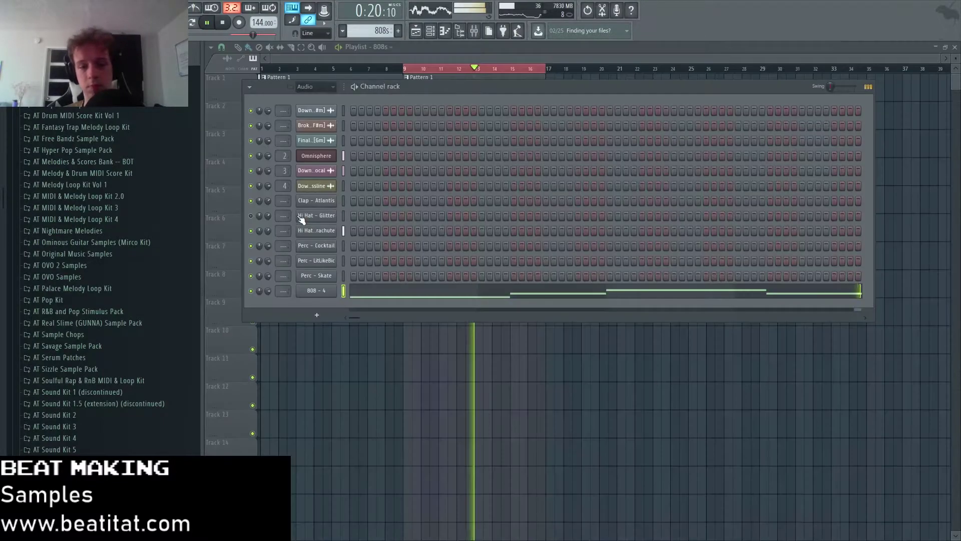
pyautogui.click(374, 296)
pyautogui.press('Escape')
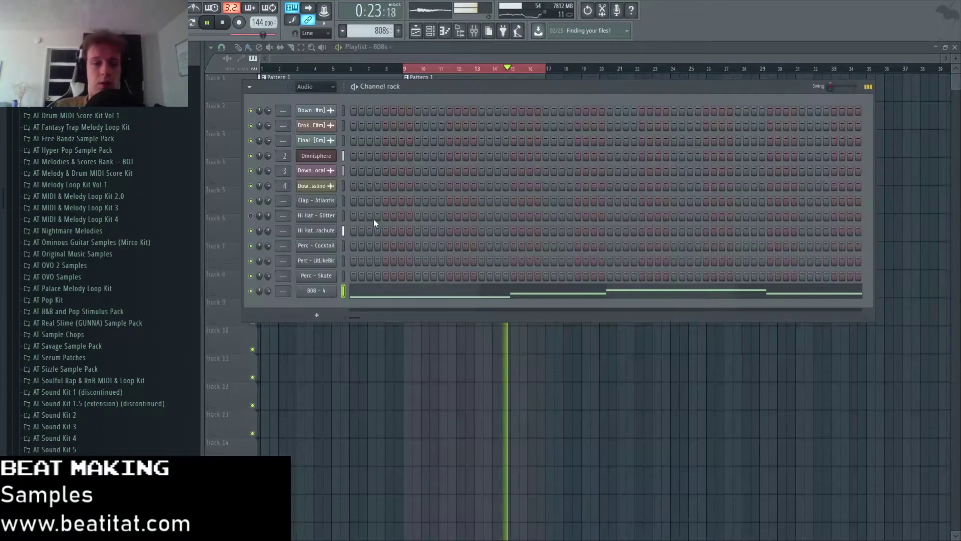
pyautogui.click(316, 290)
pyautogui.click(304, 150)
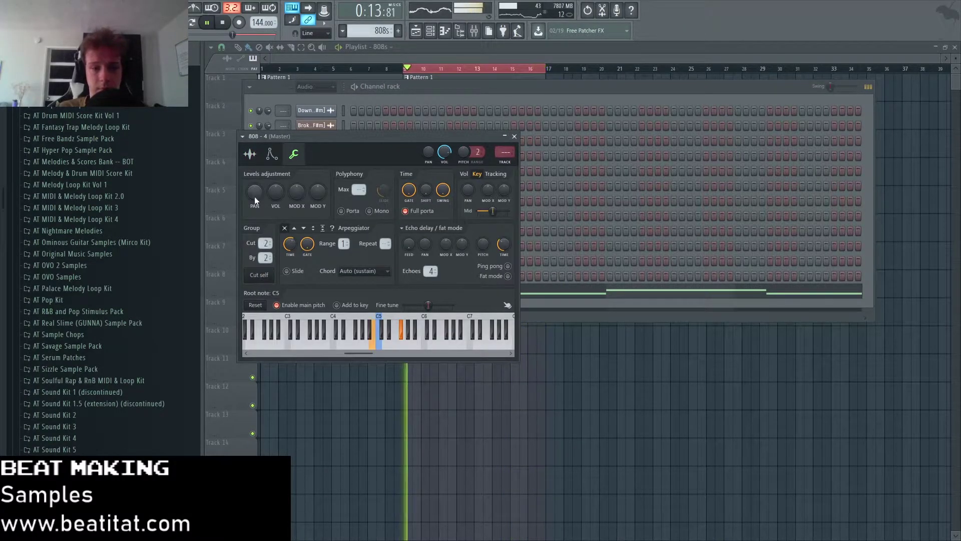
# - Lower the level of the Perc - Cocktail track in the mixer
pyautogui.press('F9')
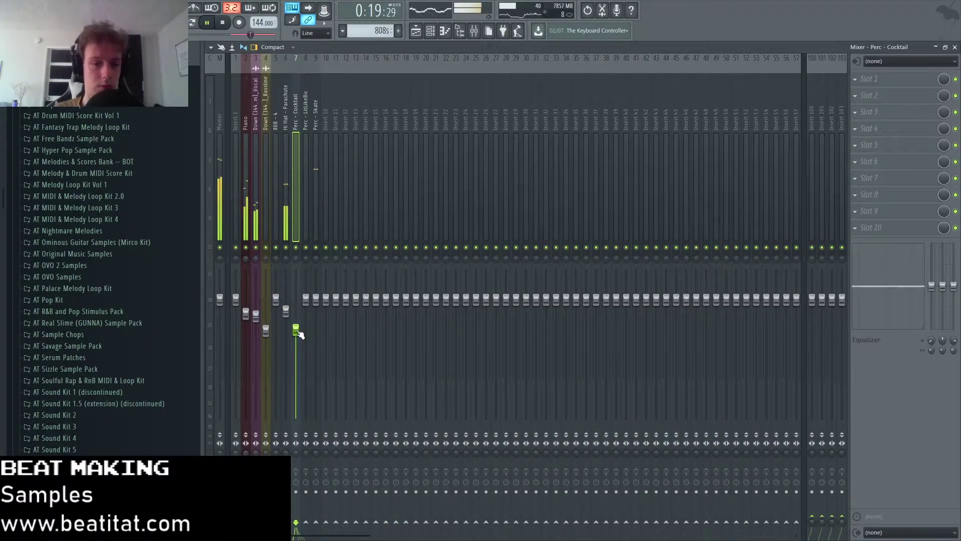
pyautogui.moveTo(297, 331); pyautogui.dragTo(297, 331)
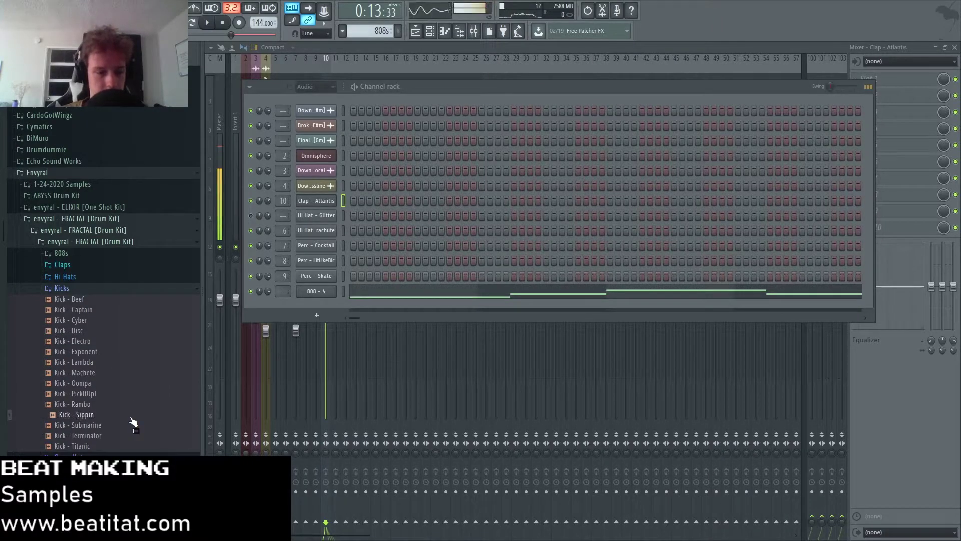
# - Load Kick - Beef into the channel rack and program kicks on steps 1, 13, 21, 33 and 53 of the 808s pattern
pyautogui.moveTo(70, 299); pyautogui.dragTo(357, 308)
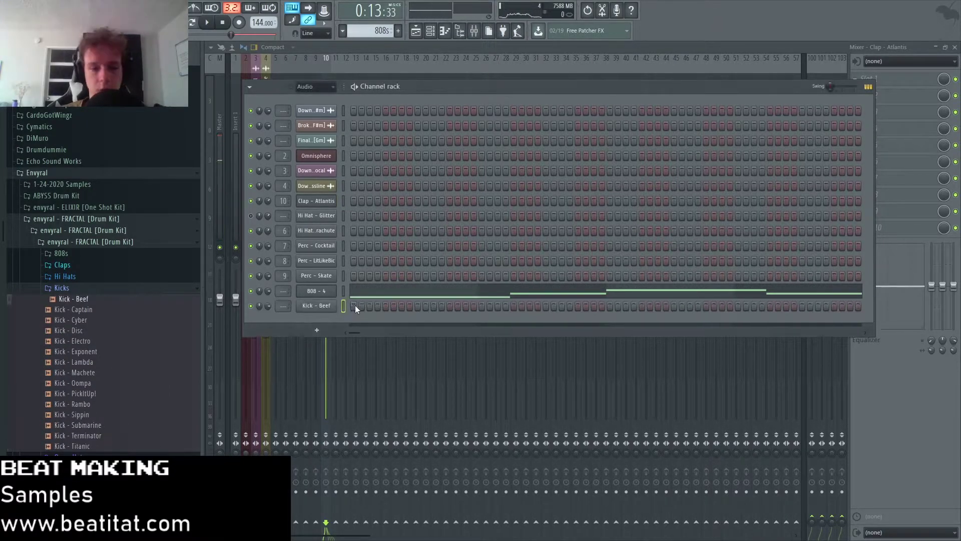
pyautogui.click(449, 306)
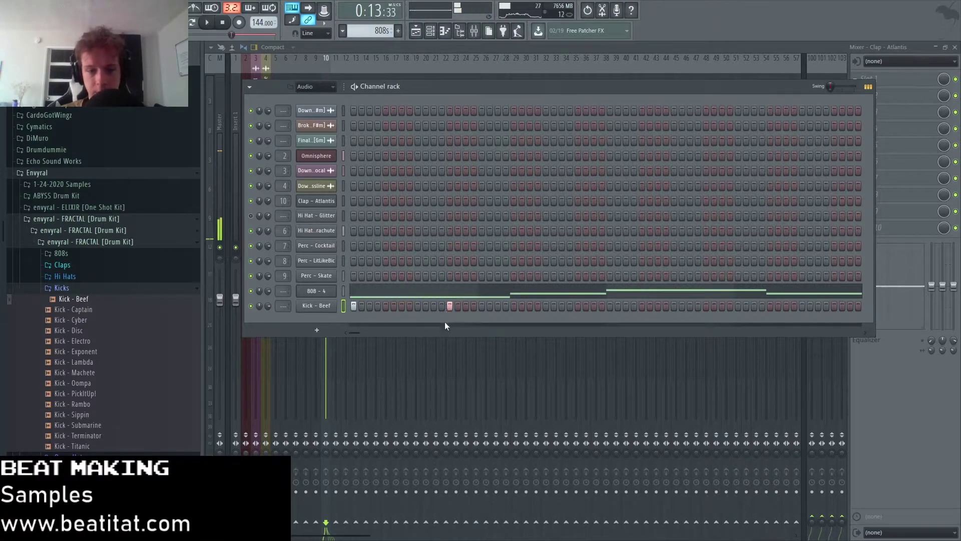
pyautogui.click(514, 306)
pyautogui.click(609, 307)
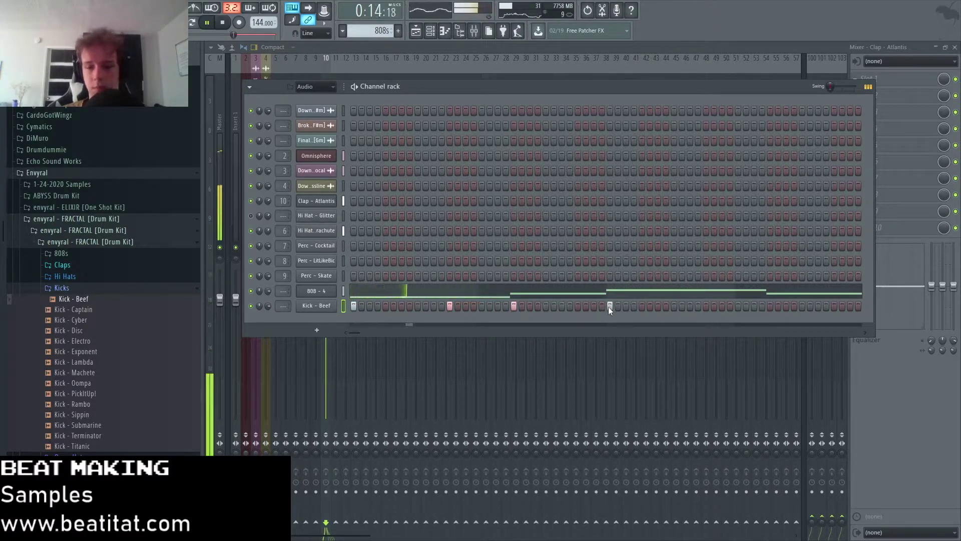
pyautogui.click(769, 306)
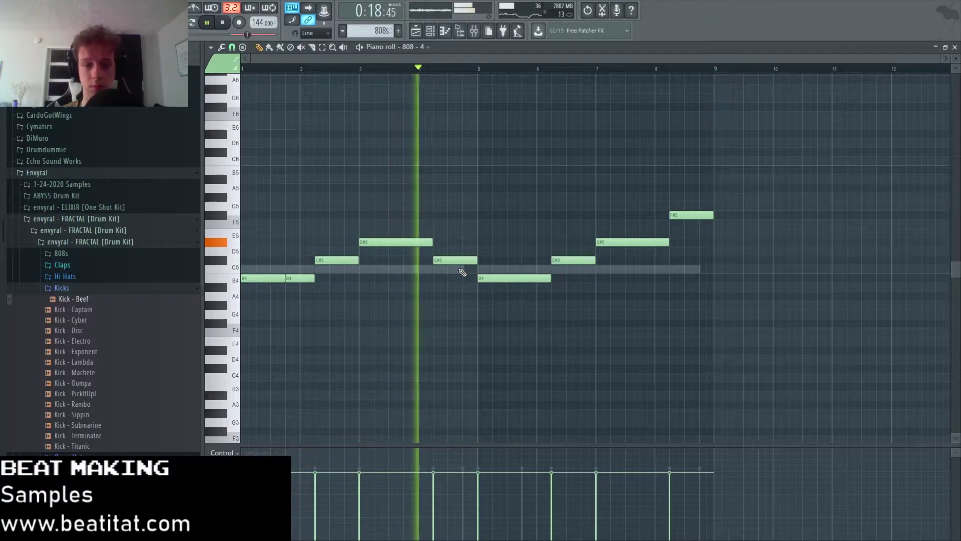
# - Divide the C#5 808 note before bar 5 into three short notes and slice the B4 note in bar 5 near bar 6
pyautogui.press('space')
pyautogui.moveTo(470, 260); pyautogui.dragTo(462, 261)
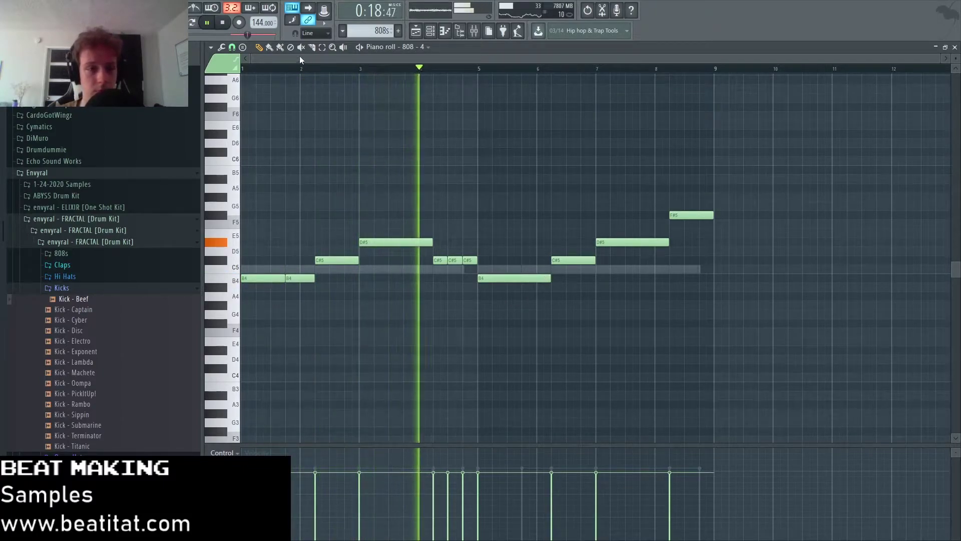
pyautogui.click(311, 47)
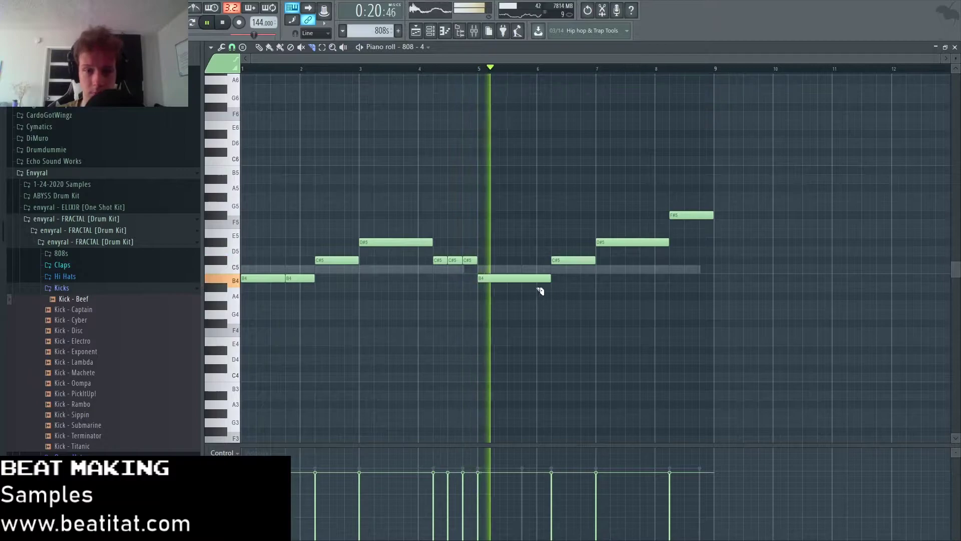
pyautogui.click(523, 279)
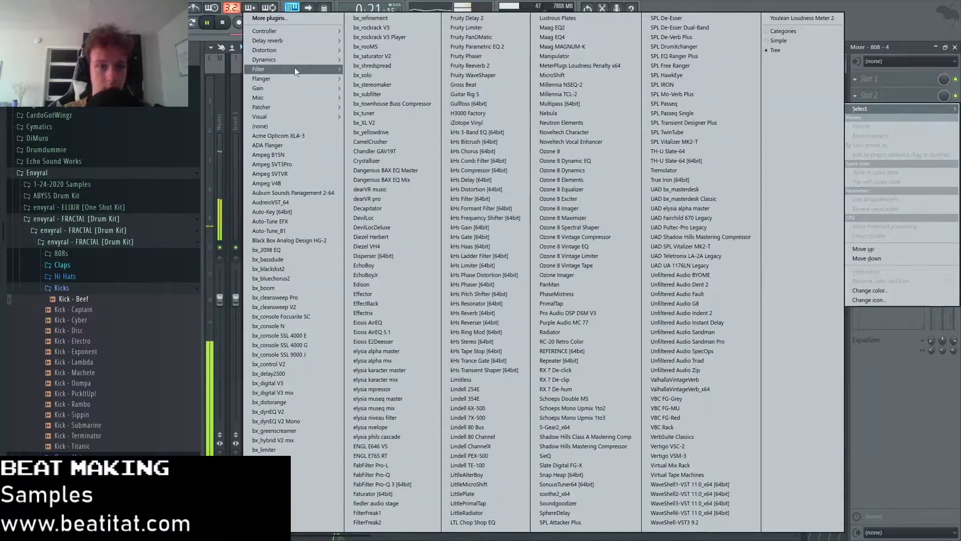
# - Insert Fruity Parametric EQ 2 on the 808 - 4 mixer track, cutting the lowest band and slightly boosting the bass
pyautogui.click(219, 94)
pyautogui.moveTo(291, 187); pyautogui.dragTo(269, 183)
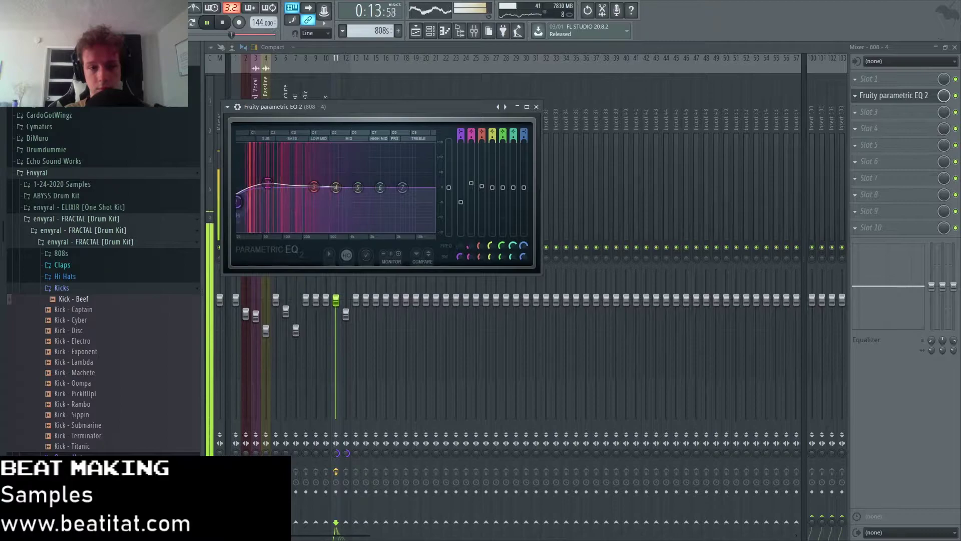
pyautogui.moveTo(237, 187); pyautogui.dragTo(240, 207)
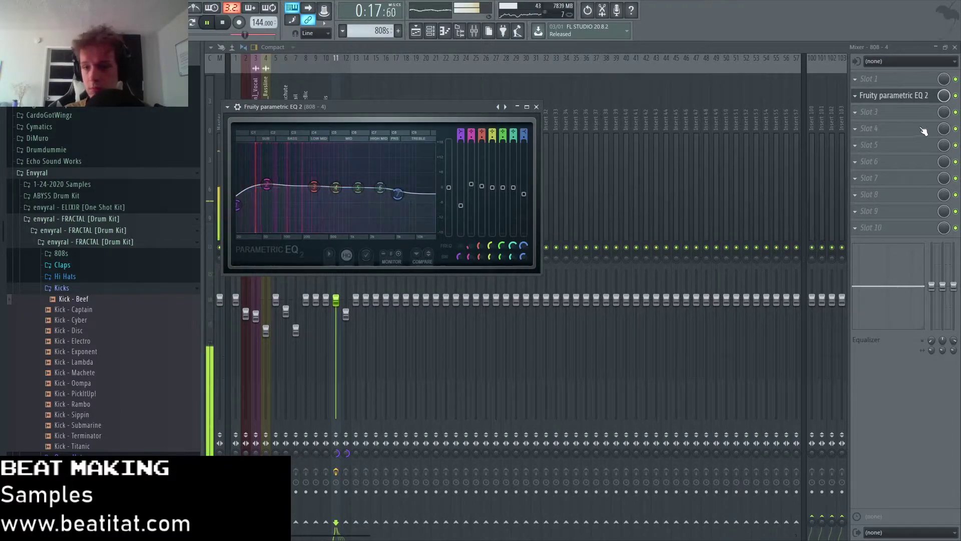
# - Insert RBass Stereo in slot 3 of the 808 - 4 mixer track, with frequency 54 and intensity 3.6
pyautogui.click(857, 115)
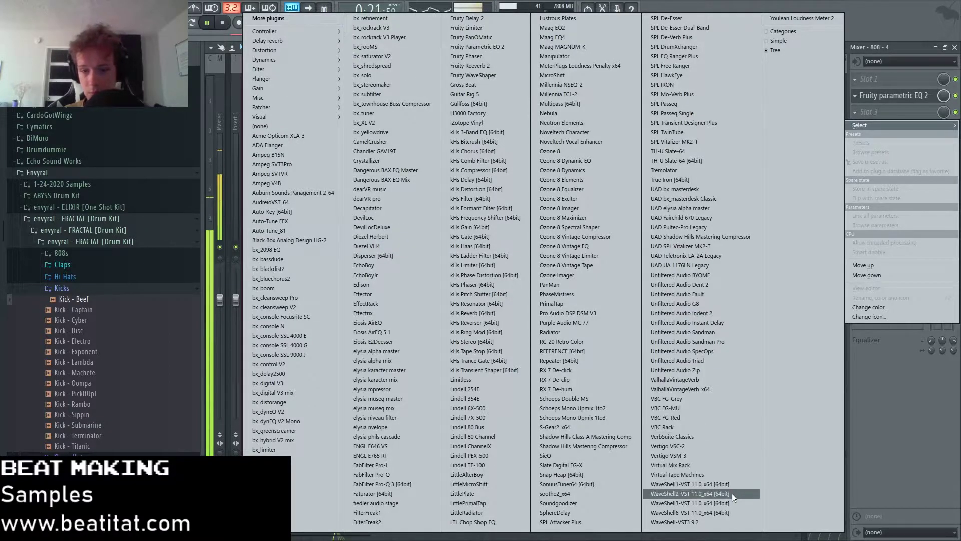
pyautogui.moveTo(723, 479)
pyautogui.click(718, 251)
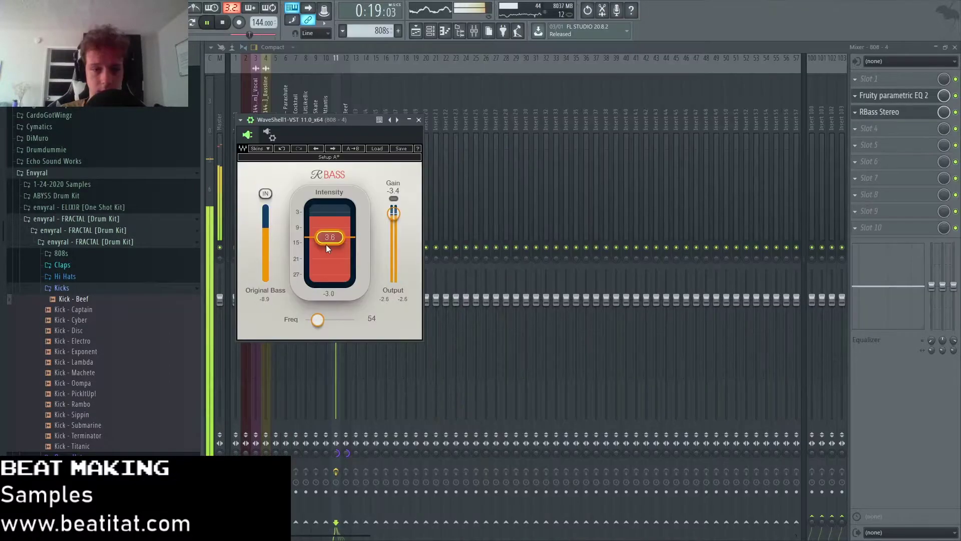
pyautogui.click(418, 120)
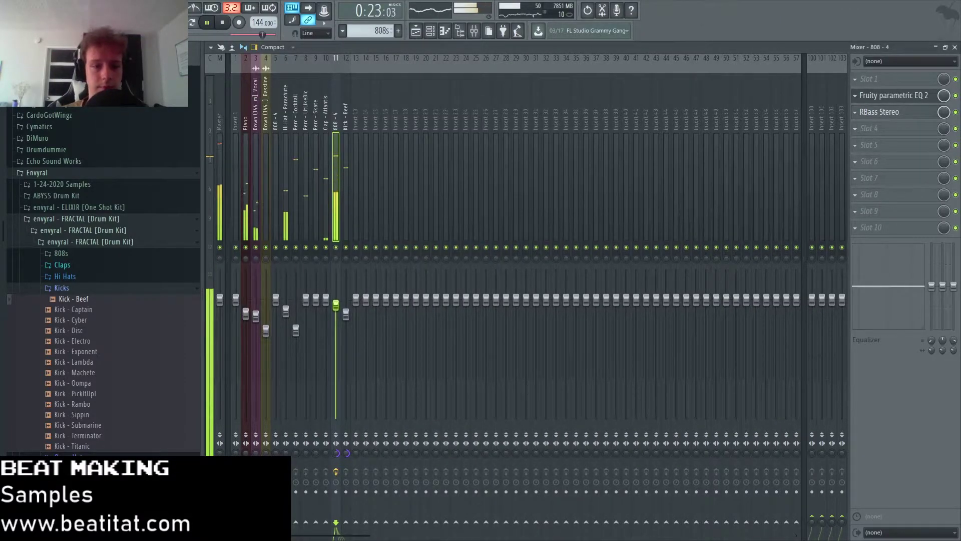
# - Adjust the Kick - Beef level and add Fruity Parametric EQ 2 to its track, reducing the highs, dipping the bass and slightly lifting the mids
pyautogui.moveTo(346, 314); pyautogui.dragTo(346, 310)
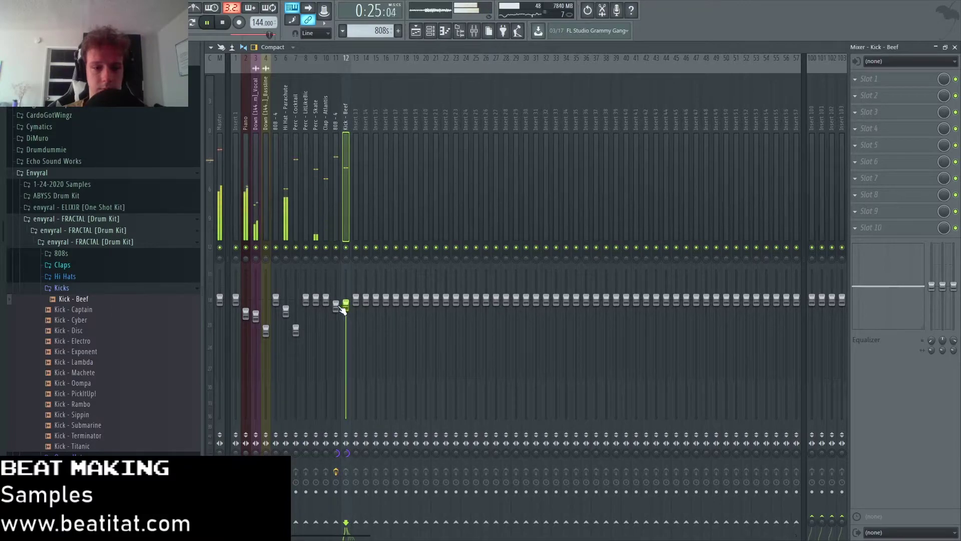
pyautogui.click(881, 79)
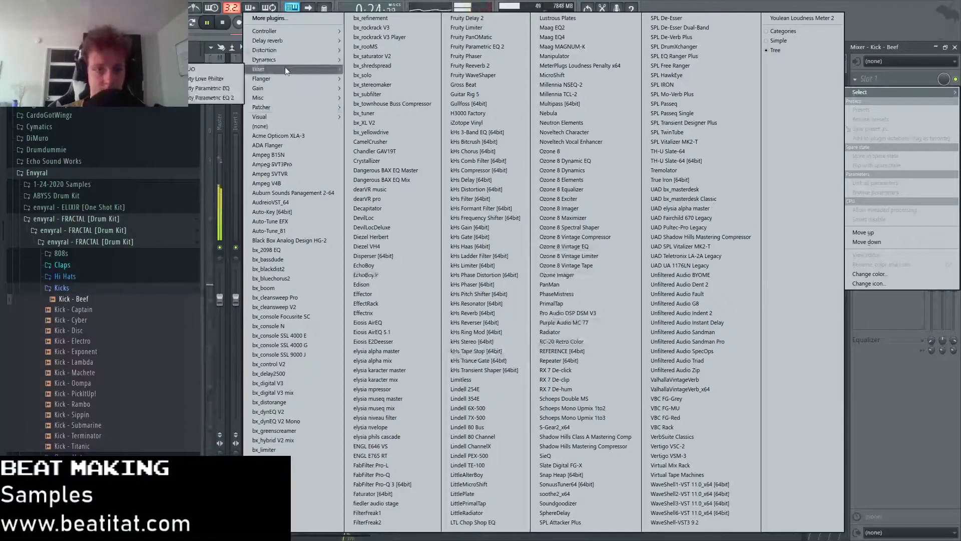
pyautogui.click(221, 97)
pyautogui.moveTo(414, 201); pyautogui.dragTo(399, 215)
pyautogui.moveTo(304, 200); pyautogui.dragTo(297, 203)
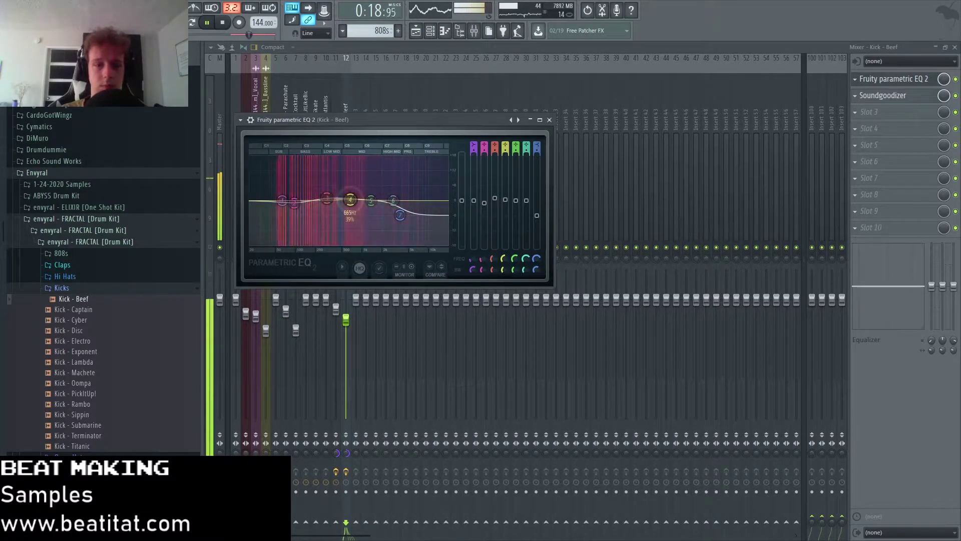
pyautogui.moveTo(349, 200); pyautogui.dragTo(351, 199)
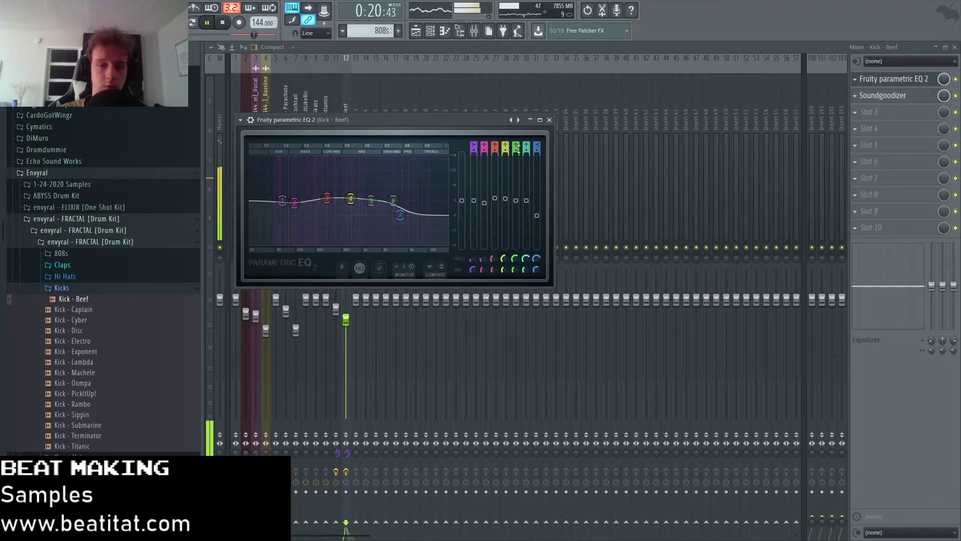
pyautogui.click(549, 120)
# - Lower mixer tracks 2 to 12 together and add a second Fruity Parametric EQ 2 with a high cut to the Kick - Beef track
pyautogui.moveTo(247, 183); pyautogui.dragTo(344, 174)
pyautogui.click(329, 337)
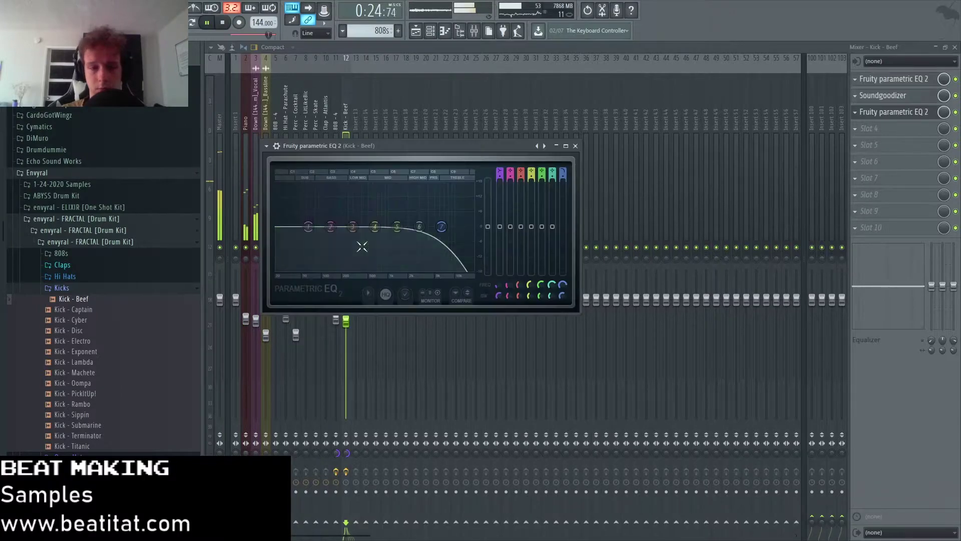
pyautogui.click(575, 145)
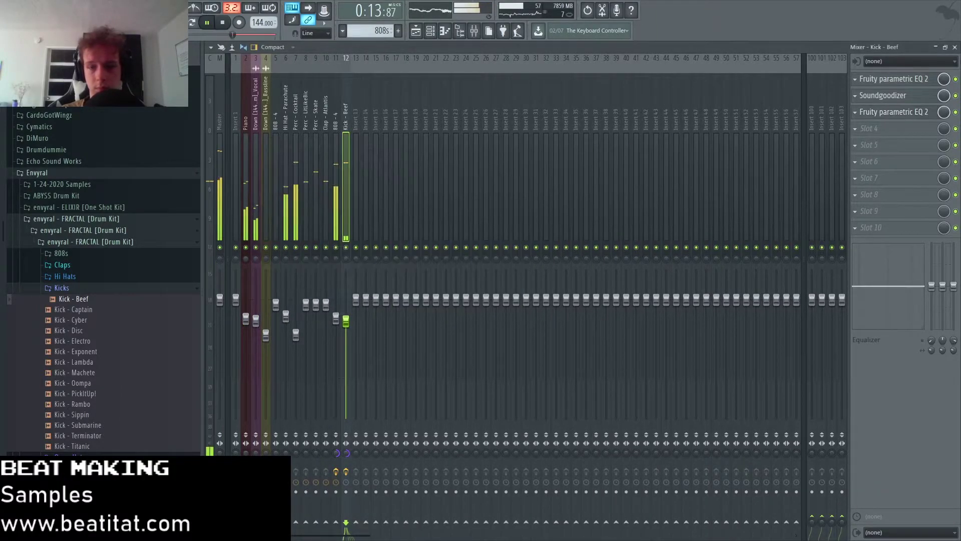
# - Add Pattern 1, Drums and 808s clips to the playlist starting at bar 25
pyautogui.click(955, 46)
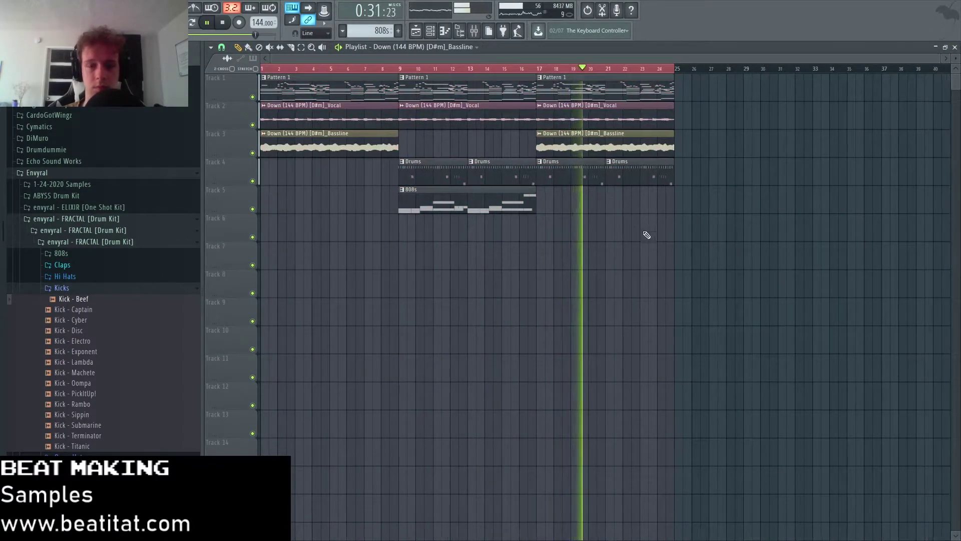
pyautogui.click(579, 86)
pyautogui.click(686, 99)
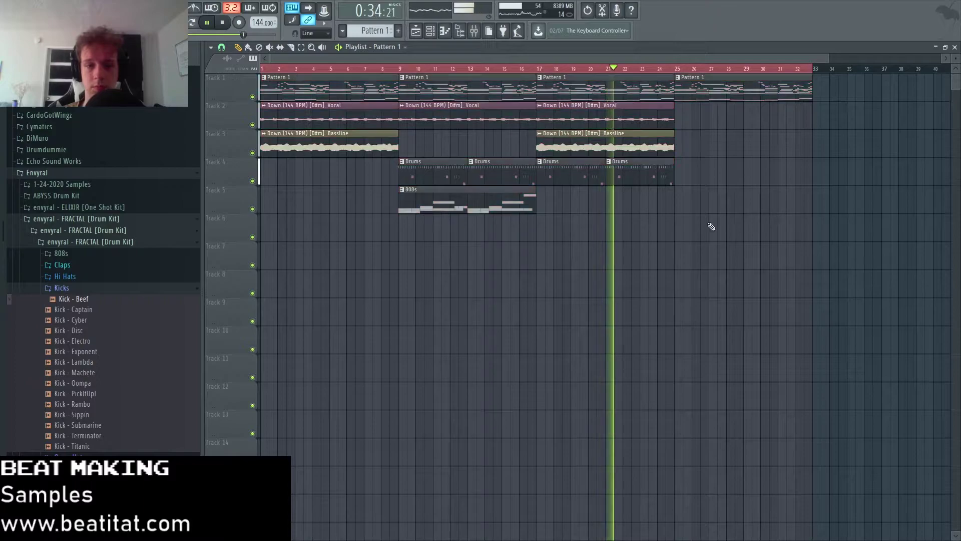
pyautogui.click(596, 175)
pyautogui.click(688, 175)
pyautogui.press('KP_Add')
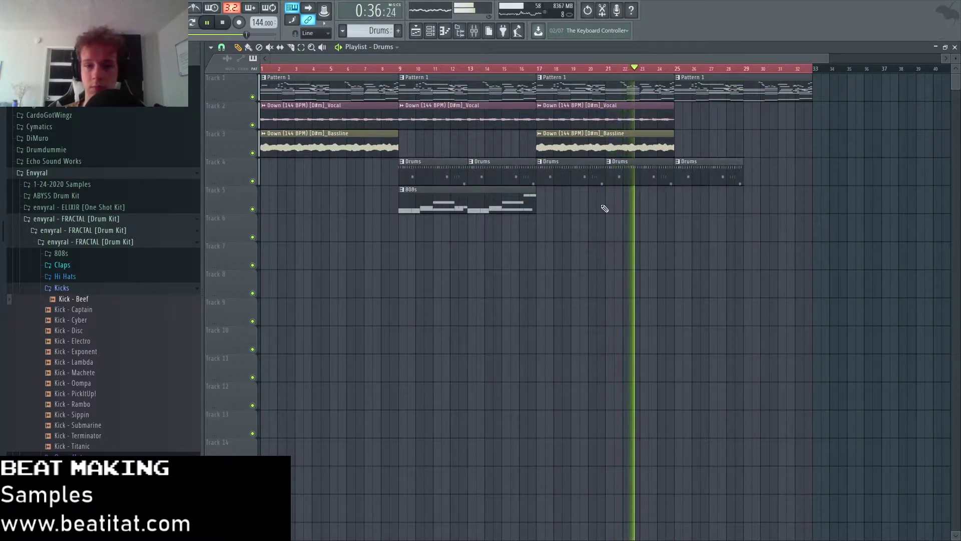
pyautogui.click(681, 206)
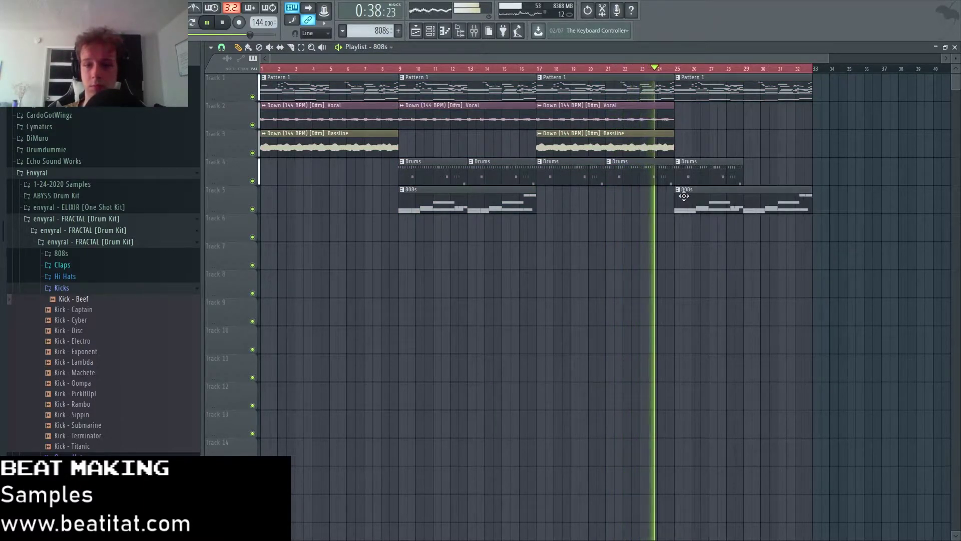
# - Make the 808s clip at bar 25 unique and cut the kick notes from the new pattern
pyautogui.rightClick(678, 198)
pyautogui.click(702, 257)
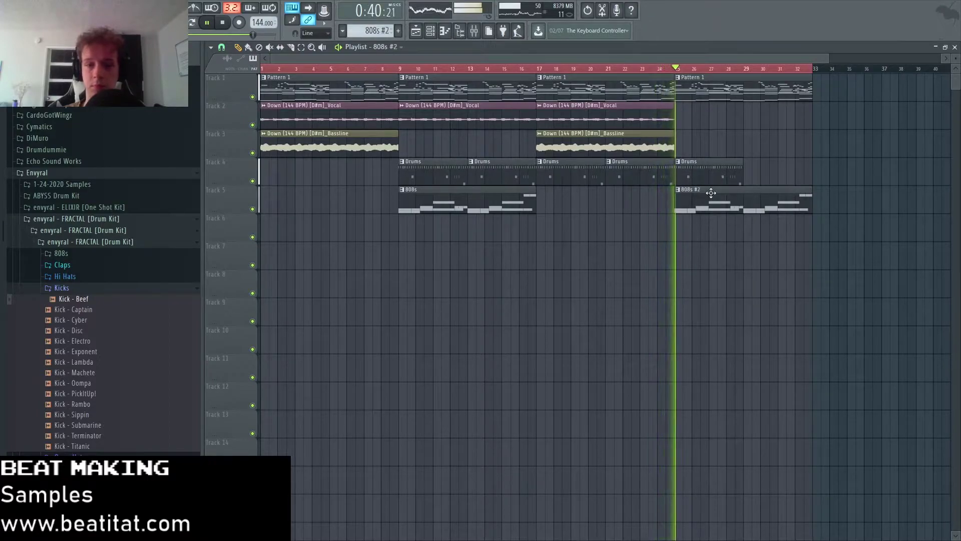
pyautogui.doubleClick(712, 195)
pyautogui.press('F6')
pyautogui.hotkey('ctrl', 'x')
pyautogui.press('F6')
# - Add a second Drums clip at bar 29, stop playback and move the 808s #2 clip down to Track 6
pyautogui.click(712, 166)
pyautogui.click(752, 176)
pyautogui.moveTo(777, 177); pyautogui.dragTo(768, 175)
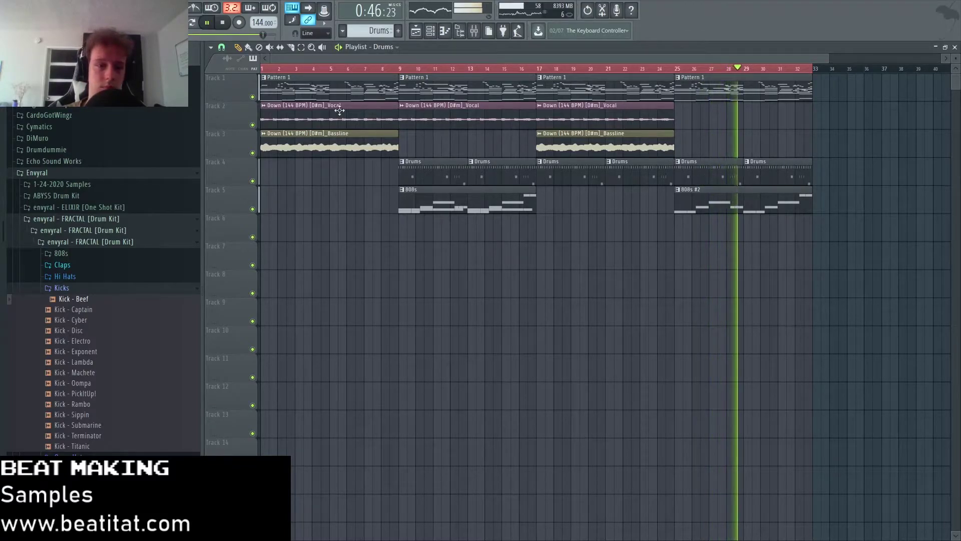
pyautogui.press('space')
pyautogui.moveTo(709, 208); pyautogui.dragTo(709, 237)
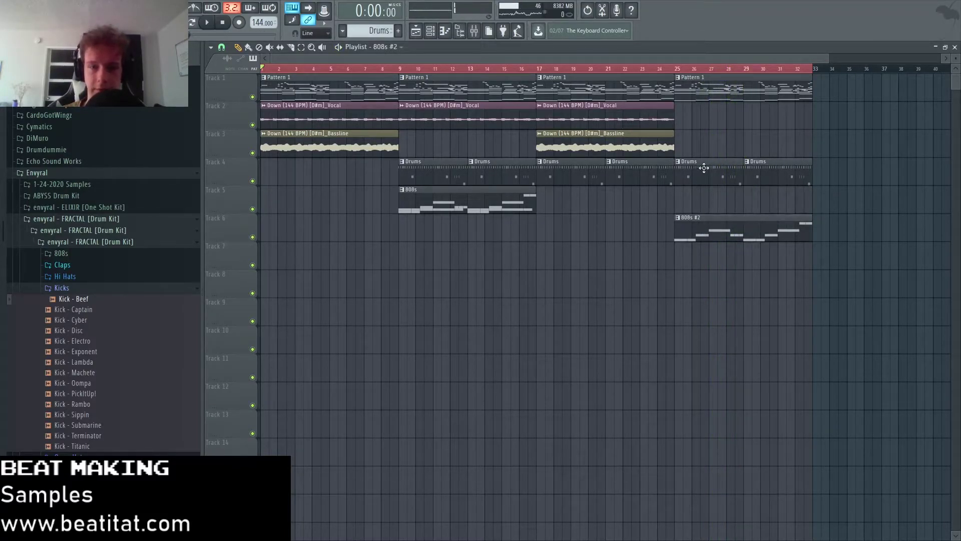
# - Insert a new playlist track at Track 2 and move the Pattern 1 clip at bar 25 onto it
pyautogui.rightClick(237, 115)
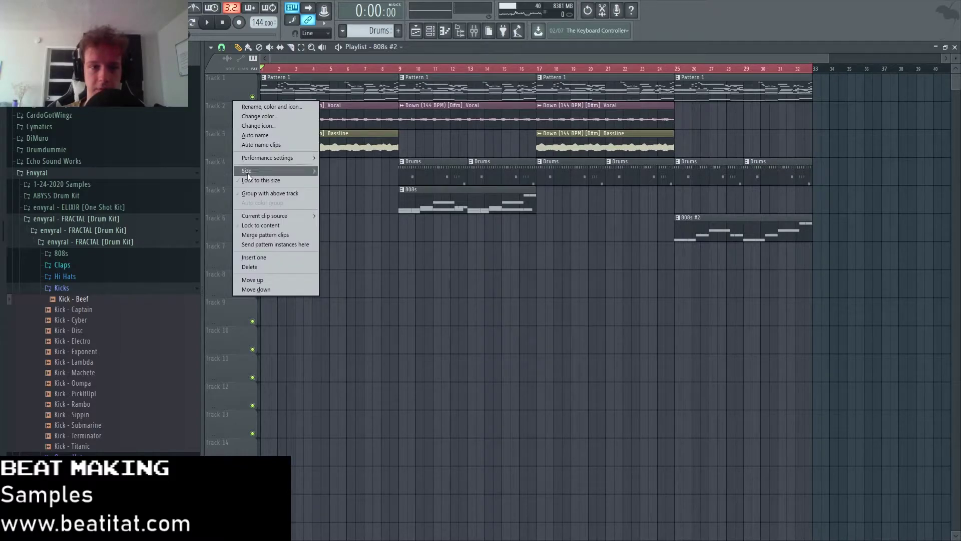
pyautogui.click(282, 258)
pyautogui.moveTo(733, 95); pyautogui.dragTo(728, 125)
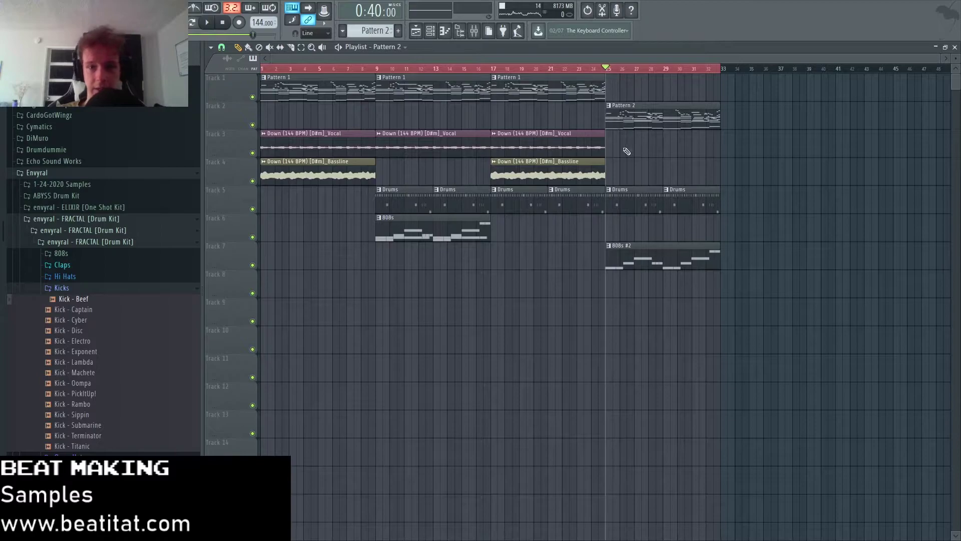
# - Open Pattern 2 in the piano roll and delete the highest melody notes in bars 2 and 3
pyautogui.scroll(2, 627, 148)
pyautogui.doubleClick(645, 121)
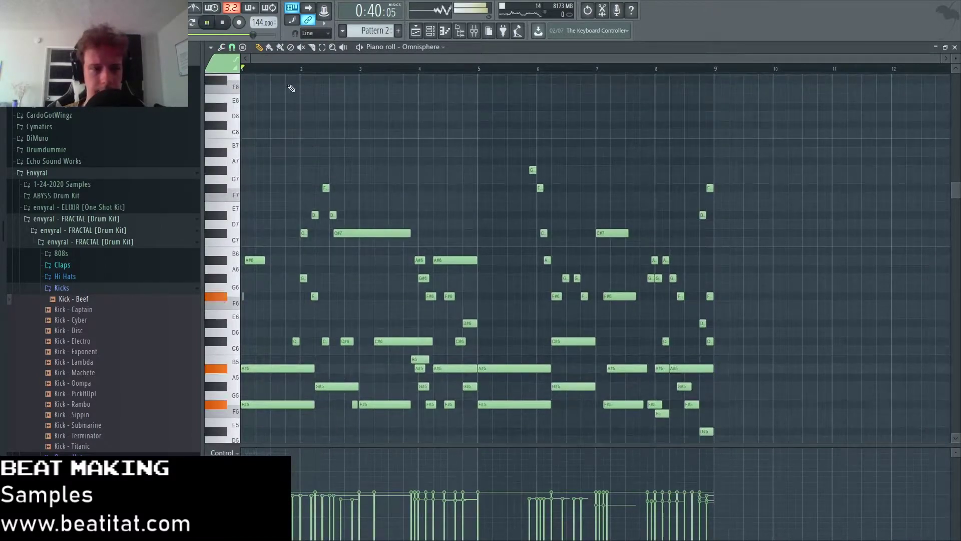
pyautogui.moveTo(290, 162); pyautogui.dragTo(429, 251)
pyautogui.press('space')
pyautogui.press('Delete')
pyautogui.press('space')
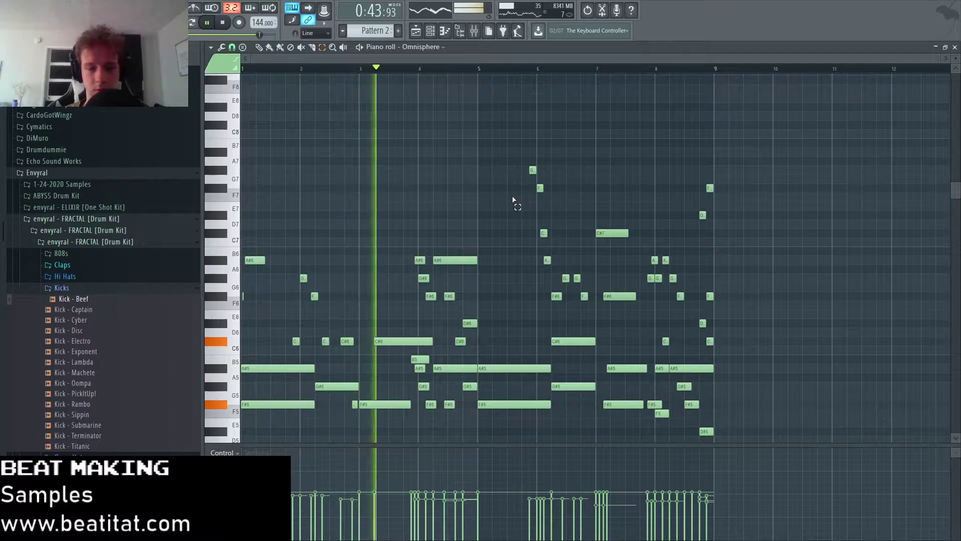
# - Delete the high melody run above the C#6 note from the end of bar 5 through bar 6
pyautogui.scroll(-2, 507, 178)
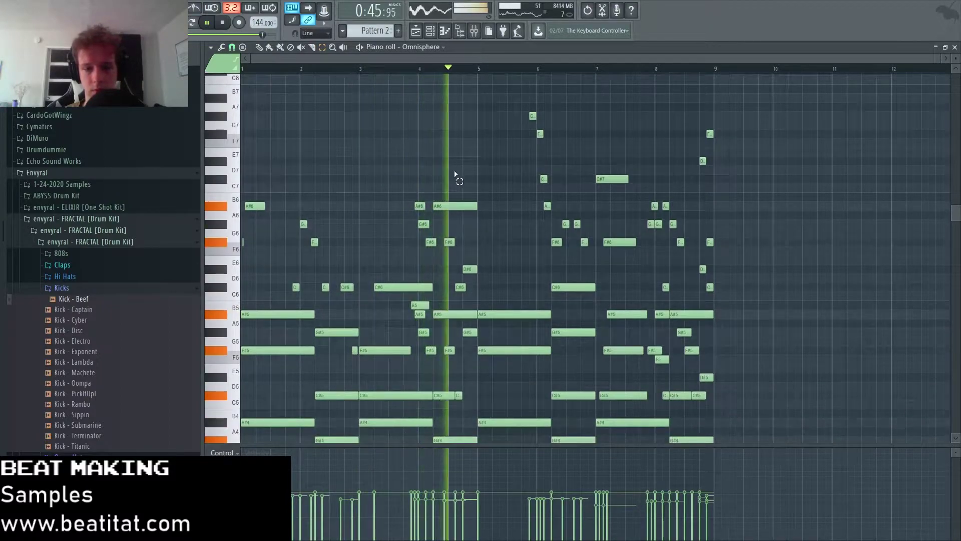
pyautogui.moveTo(519, 94); pyautogui.dragTo(592, 261)
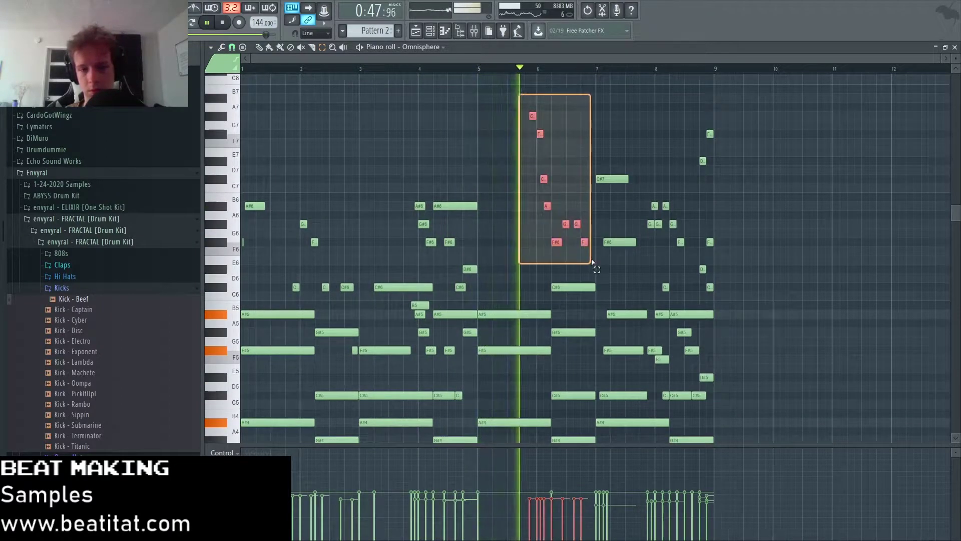
pyautogui.press('Delete')
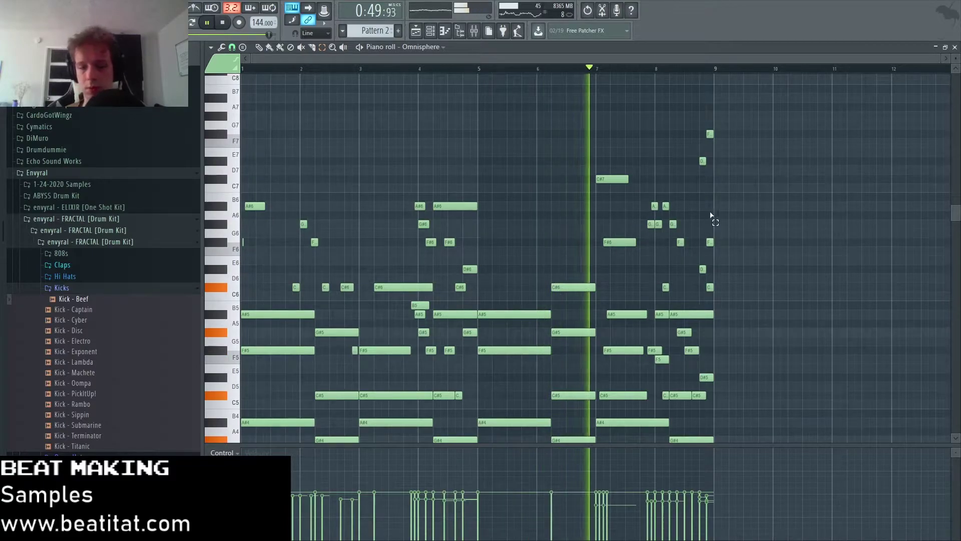
# - Deselect the notes around bar 7 and lengthen the last C#6 note of bar 2 into bar 3
pyautogui.moveTo(610, 149); pyautogui.dragTo(650, 251)
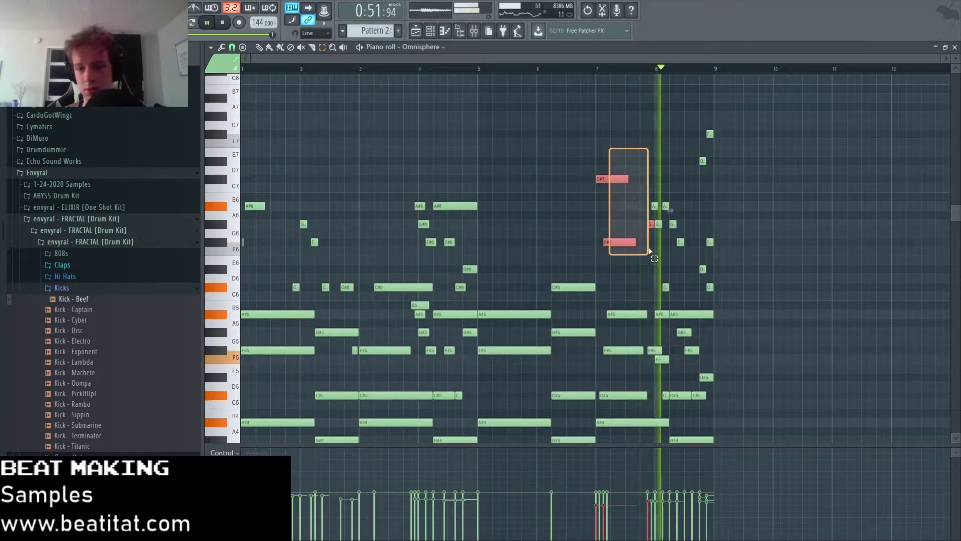
pyautogui.keyDown('ctrl'); pyautogui.click(649, 148); pyautogui.keyUp('ctrl')
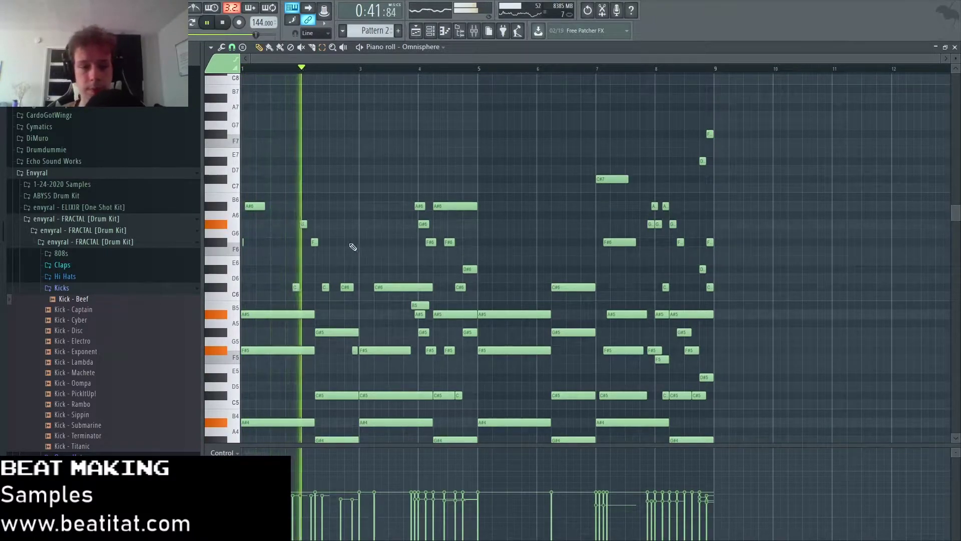
pyautogui.moveTo(354, 286); pyautogui.dragTo(368, 287)
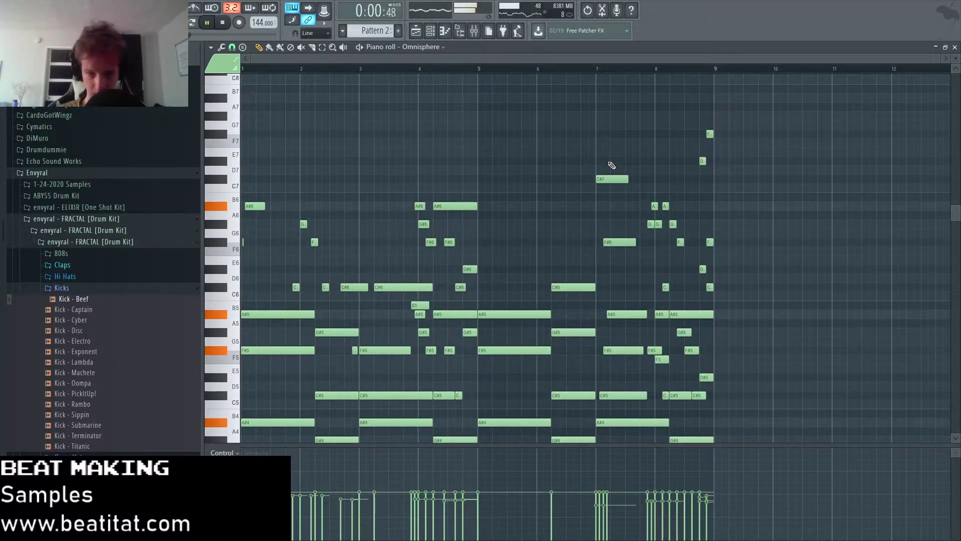
# - Delete the C#7 and F#6 notes in bar 7 of Pattern 2 and save the project
pyautogui.press('space')
pyautogui.rightClick(615, 178)
pyautogui.rightClick(626, 242)
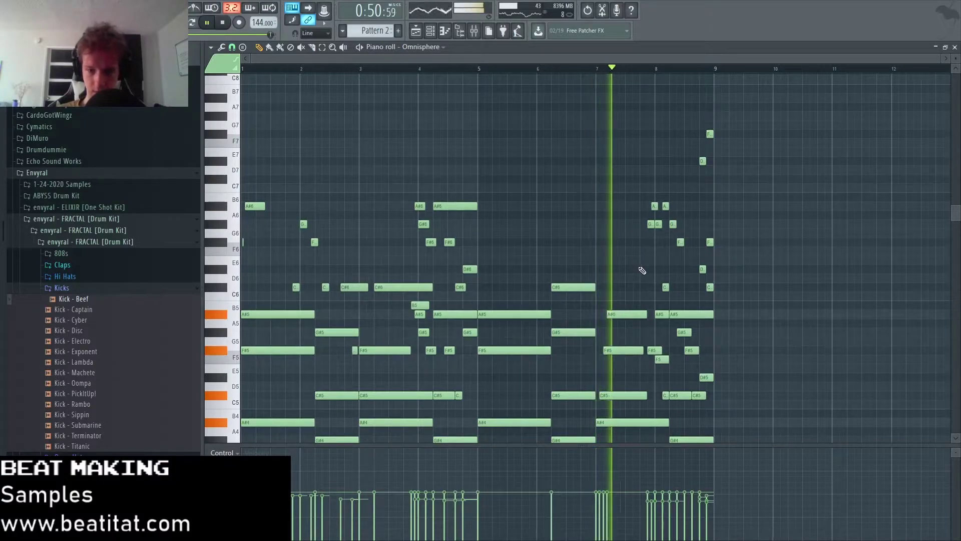
pyautogui.scroll(-2, 643, 272)
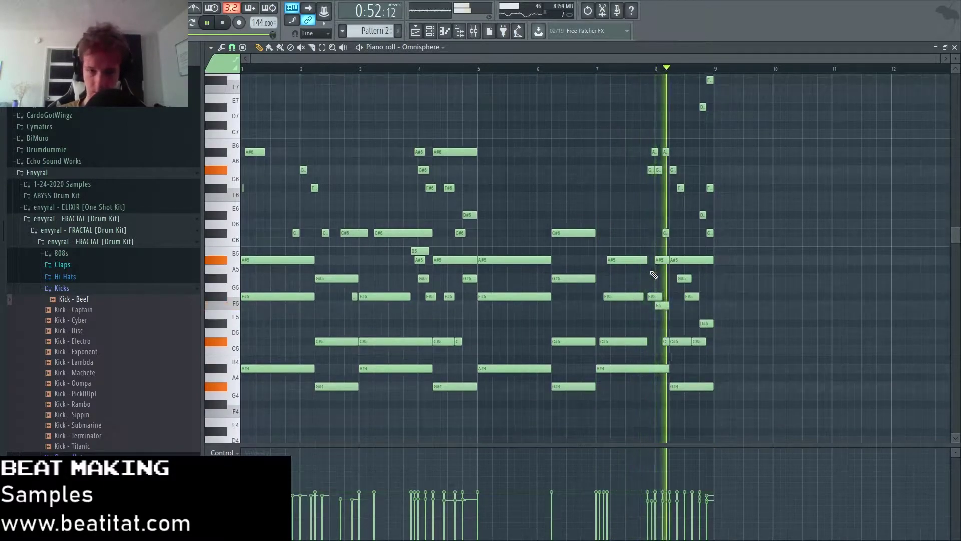
pyautogui.hotkey('ctrl', 's')
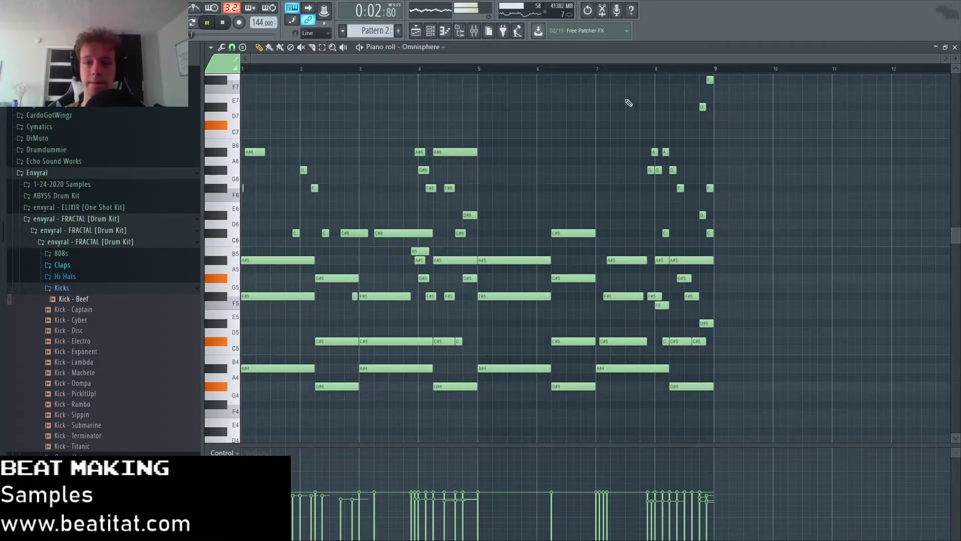
# - Delete the Hi Hat - Glitter channel and cut the Perc - Skate steps from the Drums #2 pattern
pyautogui.press('F7')
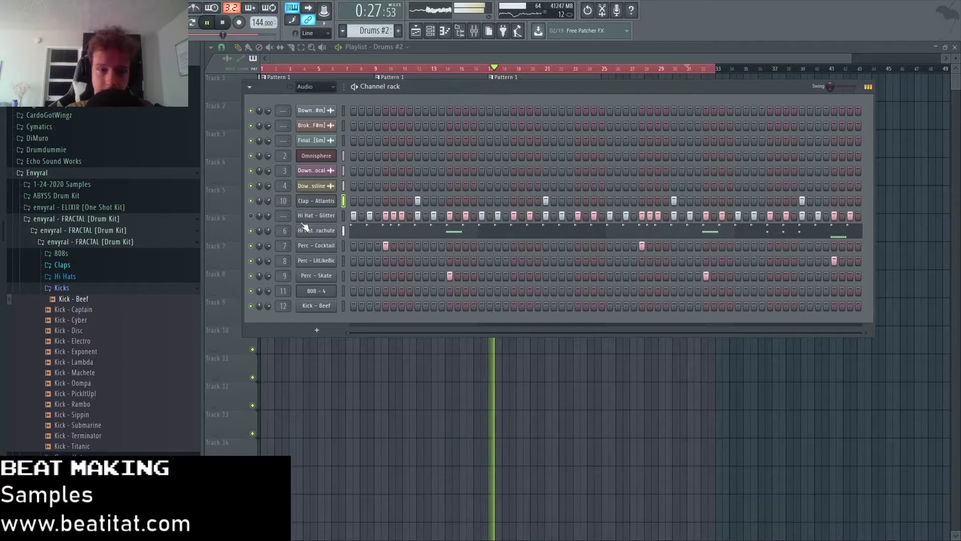
pyautogui.rightClick(304, 227)
pyautogui.click(376, 309)
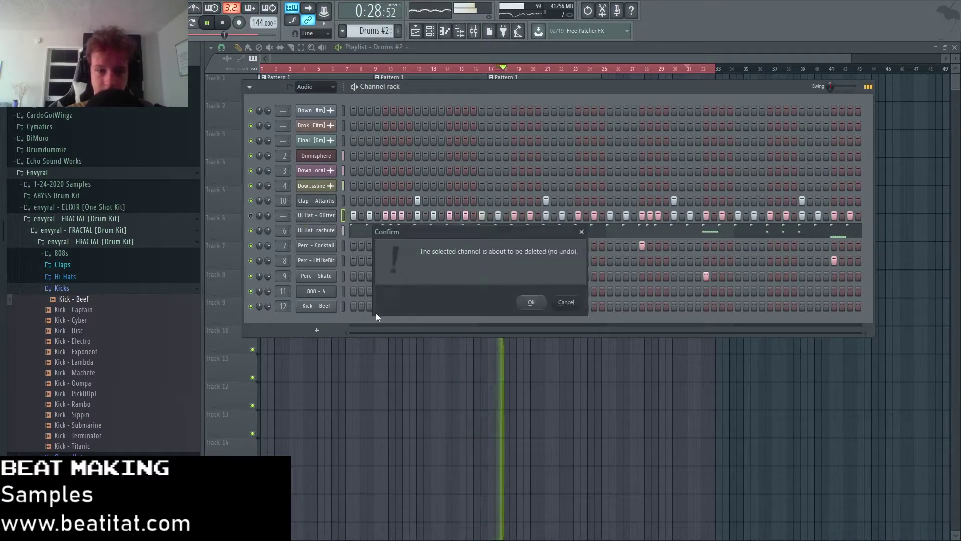
pyautogui.click(532, 302)
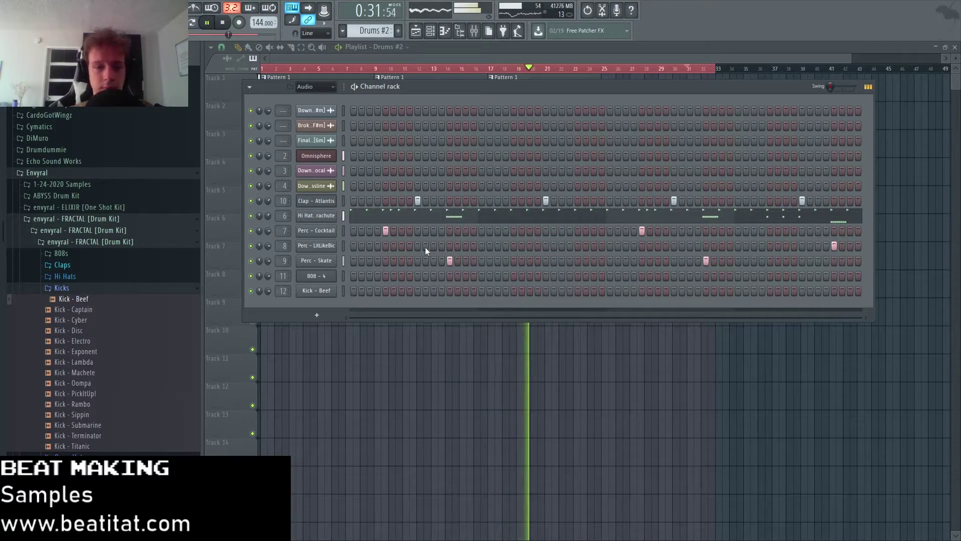
pyautogui.click(342, 261)
pyautogui.hotkey('ctrl', 'x')
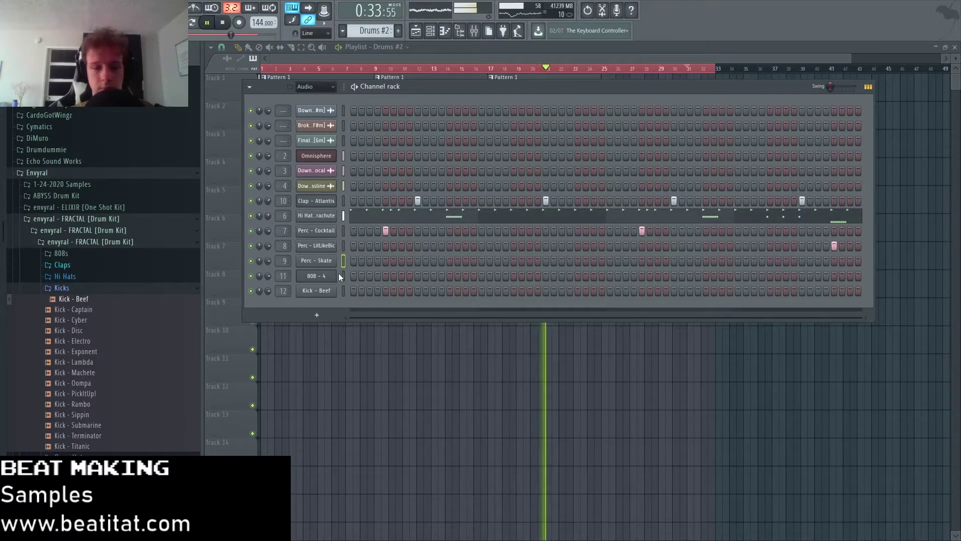
# - Select all the playlist clips through bar 40, duplicate them starting at bar 41 and clear the selection
pyautogui.press('F6')
pyautogui.scroll(-1, 530, 329)
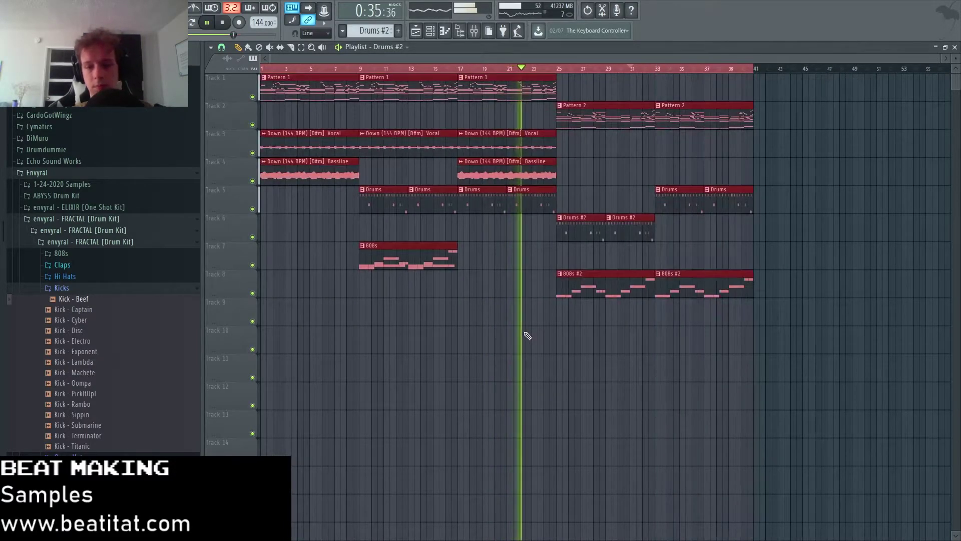
pyautogui.keyDown('ctrl'); pyautogui.click(662, 332); pyautogui.keyUp('ctrl')
pyautogui.moveTo(274, 87); pyautogui.dragTo(728, 318)
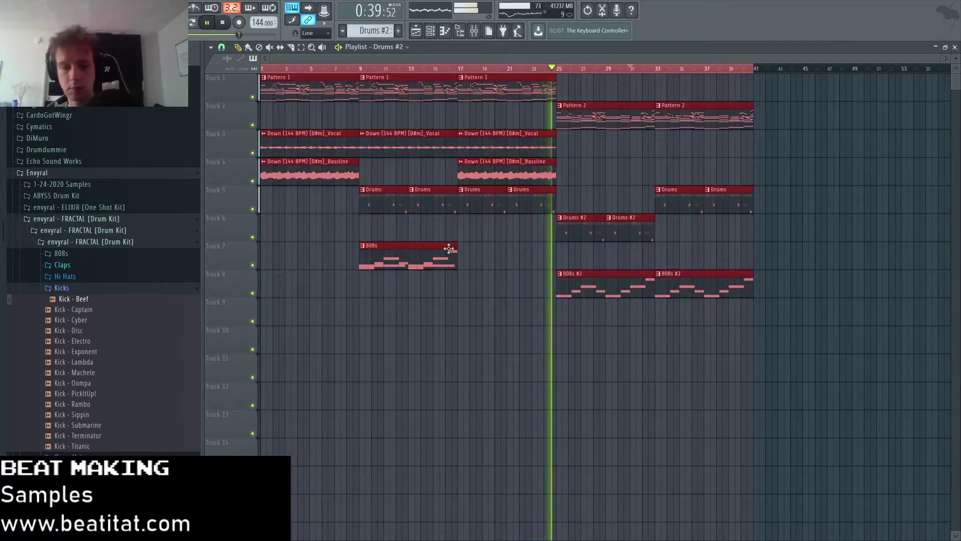
pyautogui.hotkey('ctrl', 'b')
pyautogui.moveTo(770, 201); pyautogui.dragTo(774, 201)
pyautogui.keyDown('ctrl'); pyautogui.click(787, 299); pyautogui.keyUp('ctrl')
pyautogui.scroll(-1, 766, 301)
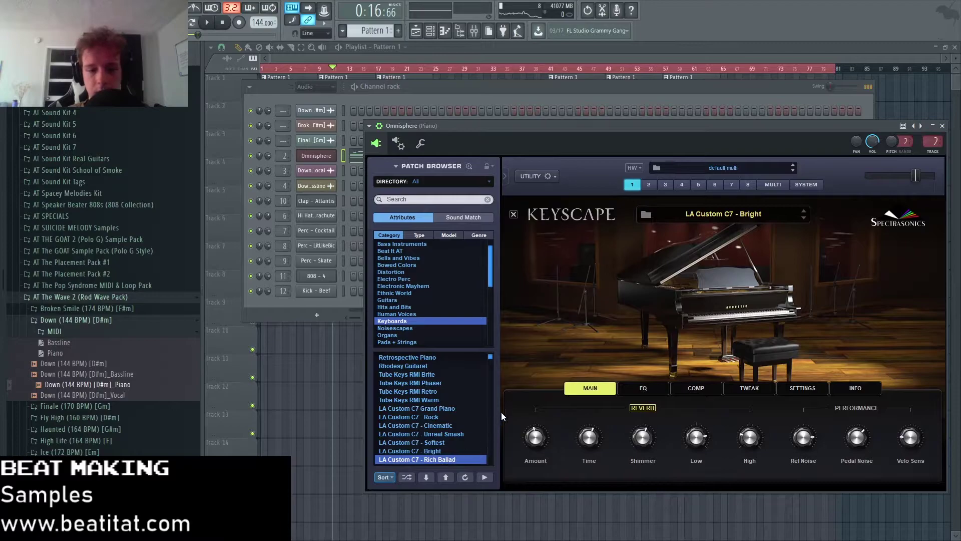
# - Reposition the Omnisphere window, hide the file browser and close the open windows
pyautogui.moveTo(665, 125); pyautogui.dragTo(545, 80)
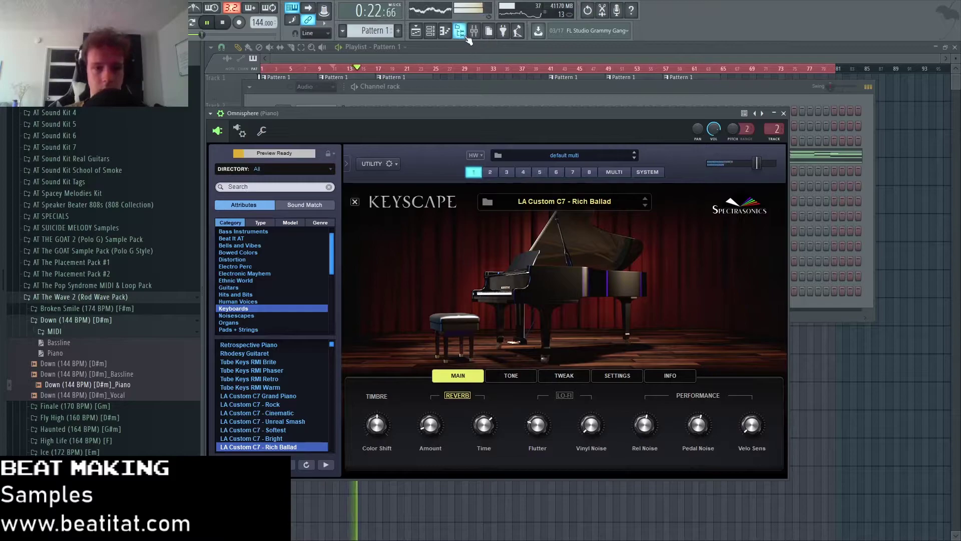
pyautogui.hotkey('alt', 'F8')
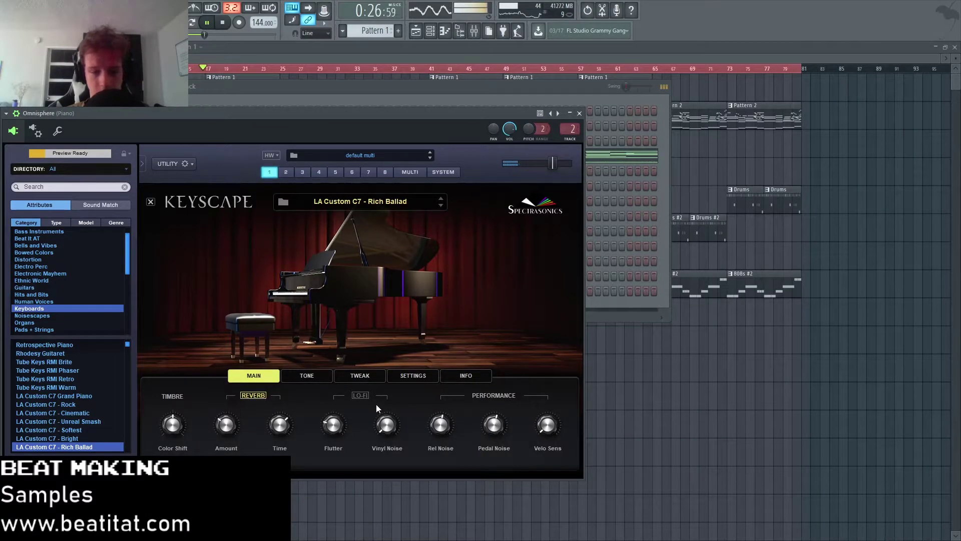
pyautogui.press('F12')
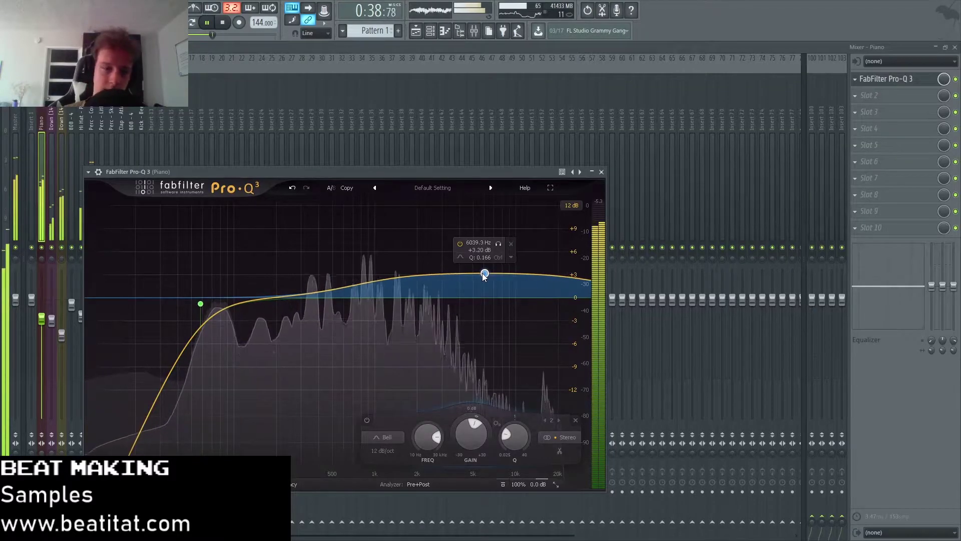
# - In the Piano track's FabFilter Pro-Q 3, set the high bell to about +2.2 dB at 4843 Hz and cut about 2.6 dB at 245 Hz
pyautogui.moveTo(484, 275); pyautogui.dragTo(471, 279)
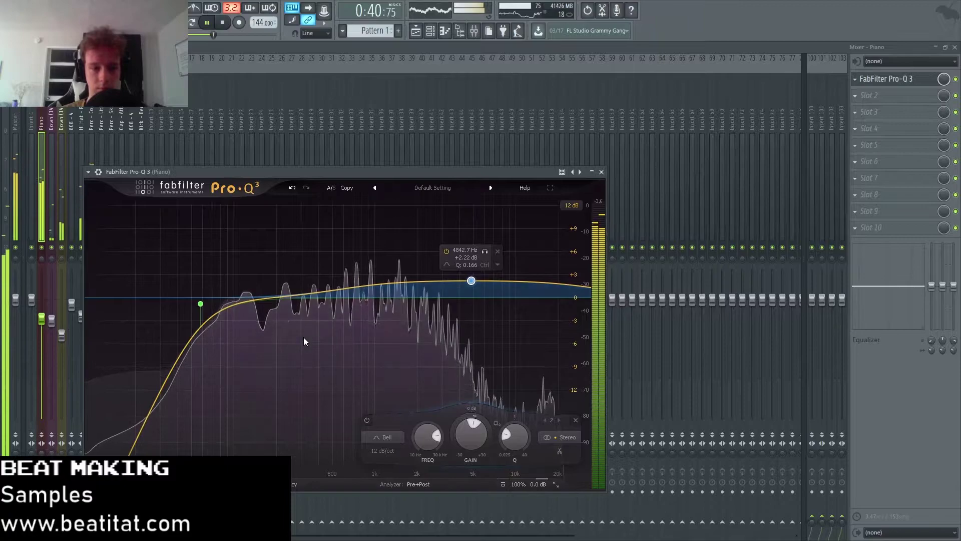
pyautogui.moveTo(316, 288); pyautogui.dragTo(288, 319)
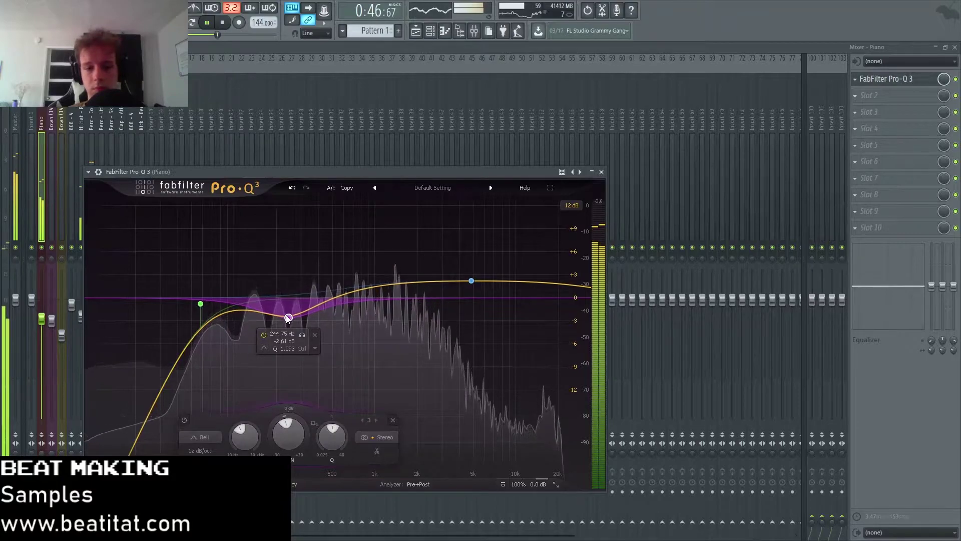
pyautogui.click(601, 172)
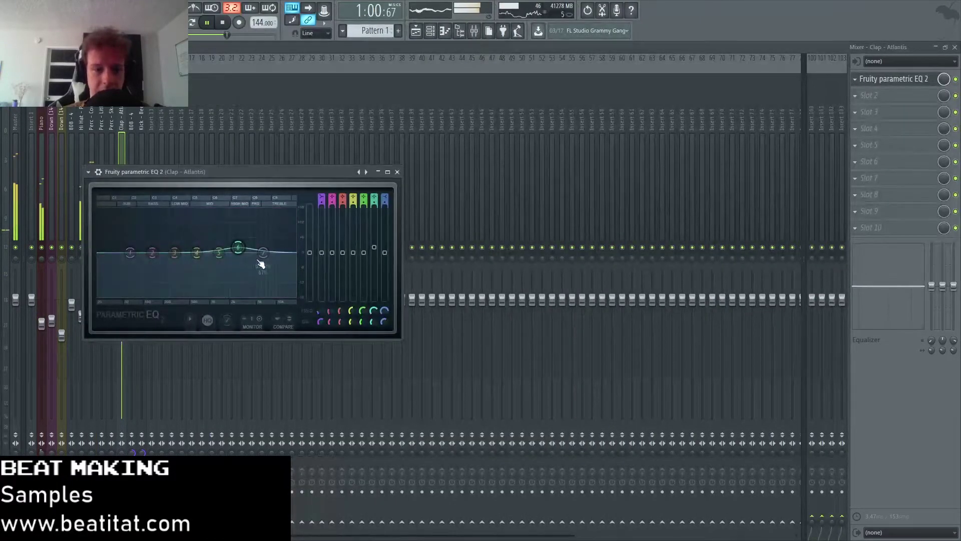
# - In the Clap - Atlantis track's Fruity Parametric EQ 2, slightly boost the upper bands and turn band 1 into a low cut
pyautogui.moveTo(263, 253); pyautogui.dragTo(238, 247)
pyautogui.press('space')
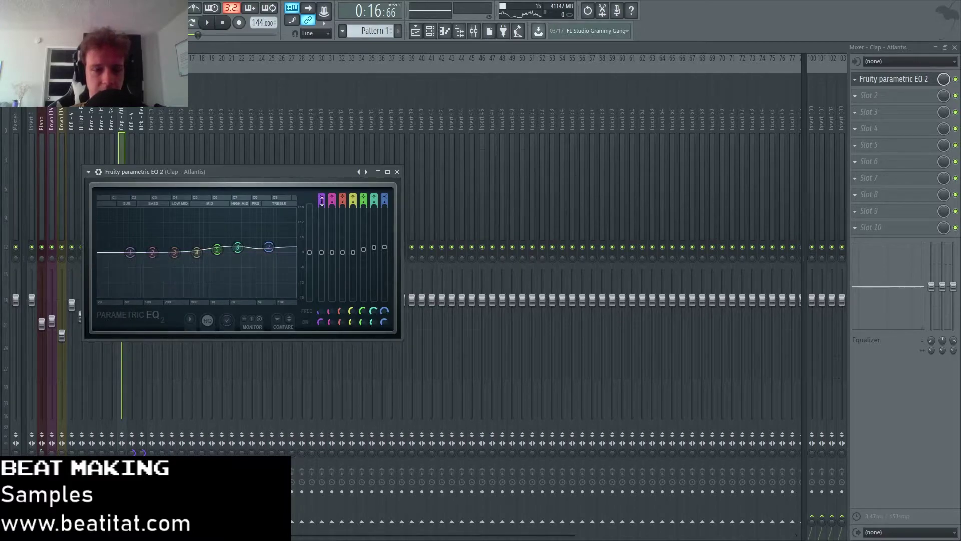
pyautogui.moveTo(321, 197); pyautogui.dragTo(321, 208)
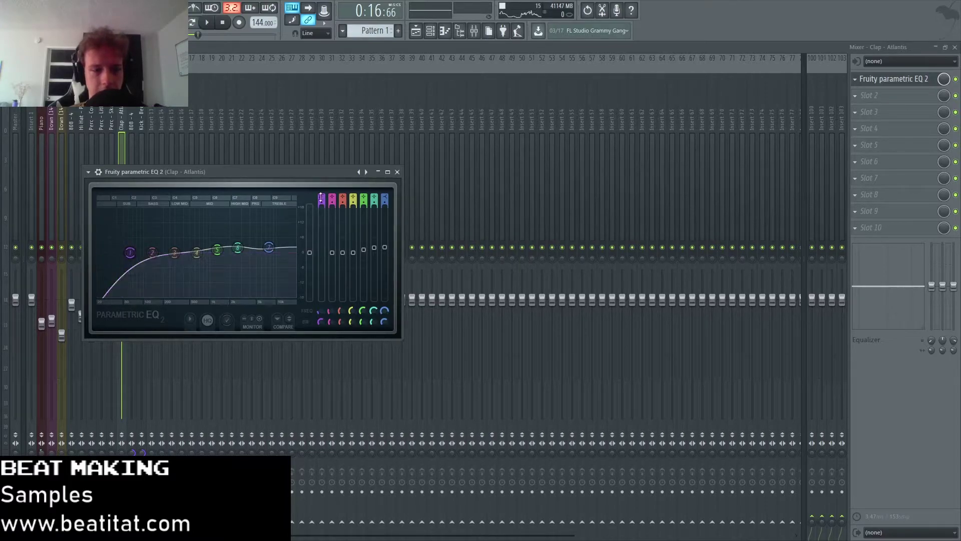
# - During playback, raise the low-cut frequency of band 1 in the Clap - Atlantis EQ slightly and close the EQ
pyautogui.press('space')
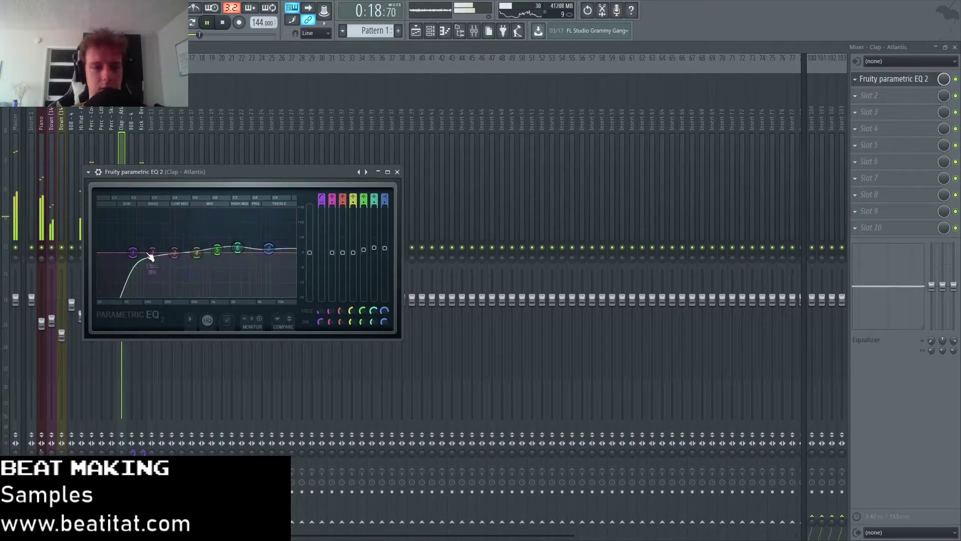
pyautogui.moveTo(133, 253); pyautogui.dragTo(137, 253)
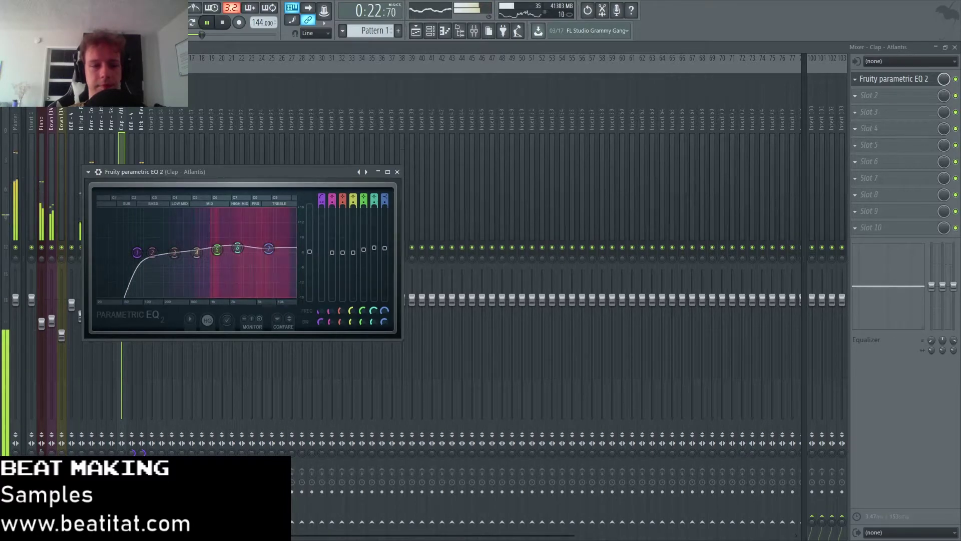
pyautogui.click(397, 172)
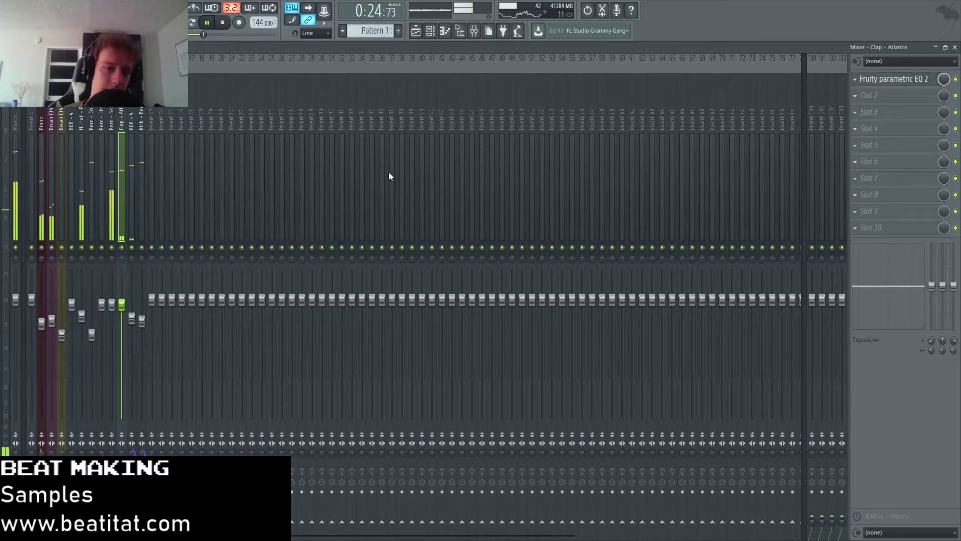
# - Raise the Clap - Atlantis level slightly and lower the Perc - Cocktail and Hi Hat - Parachute levels
pyautogui.moveTo(121, 304); pyautogui.dragTo(122, 299)
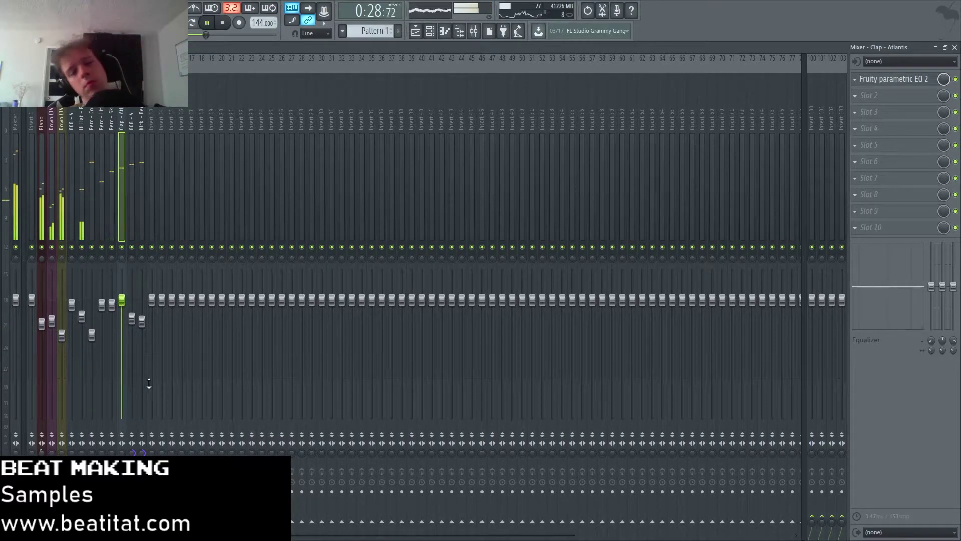
pyautogui.click(92, 178)
pyautogui.click(72, 187)
pyautogui.click(83, 191)
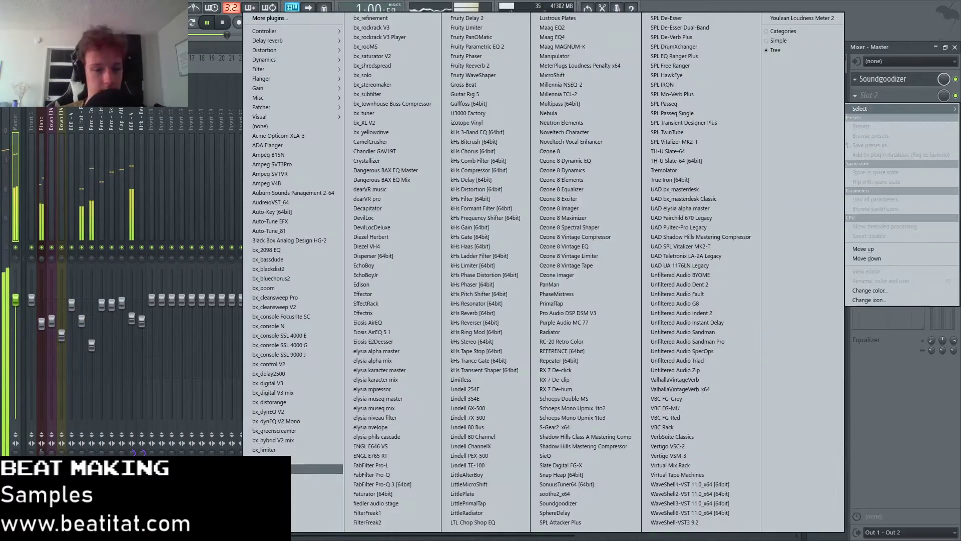
# - Add bx_masterdesk to the Master track with volume 0.3 dB, de-esser 4, mono maker 30 Hz and stereo enhance 8 %
pyautogui.click(290, 458)
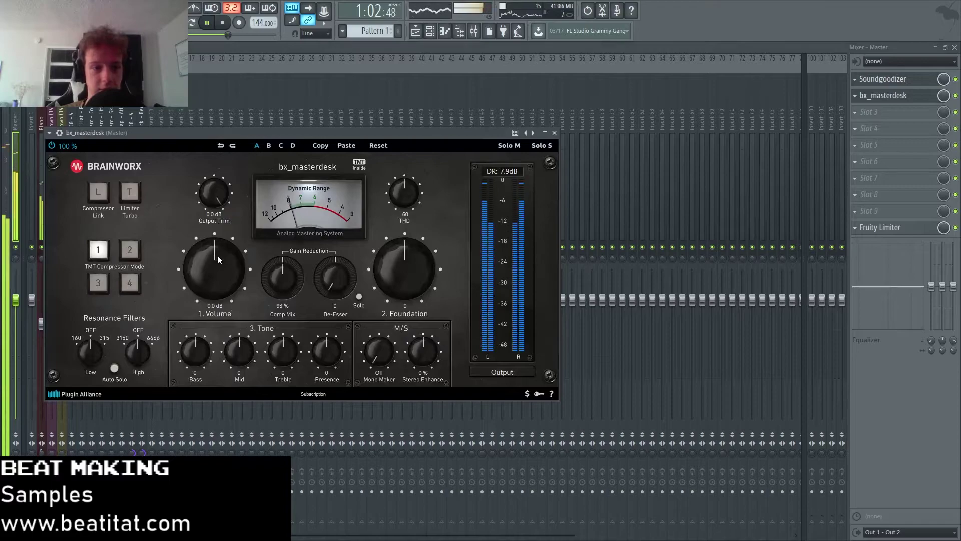
pyautogui.scroll(3, 218, 255)
pyautogui.scroll(4, 344, 283)
pyautogui.scroll(2, 370, 350)
pyautogui.scroll(3, 430, 355)
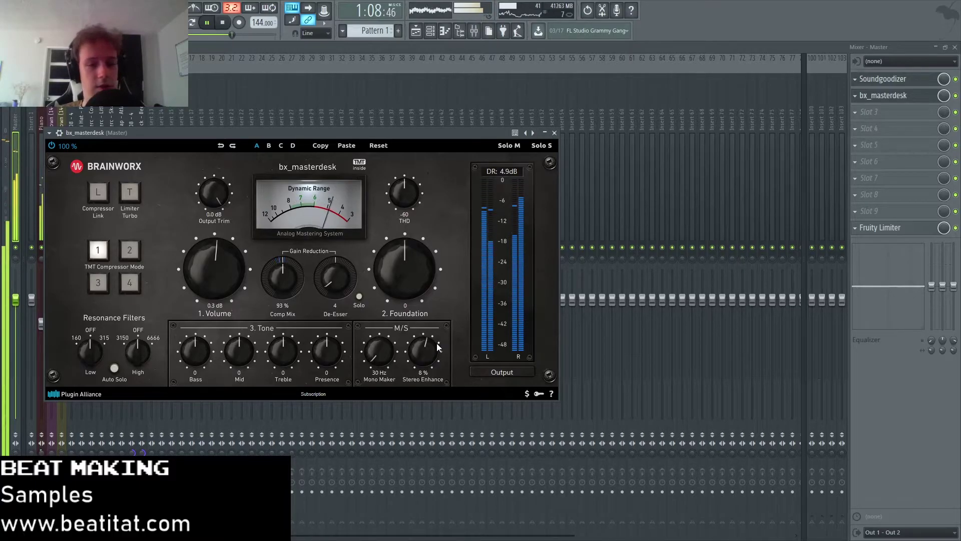
# - Move bx_masterdesk down to the third effect slot of the Master track, leaving the second slot free
pyautogui.click(883, 112)
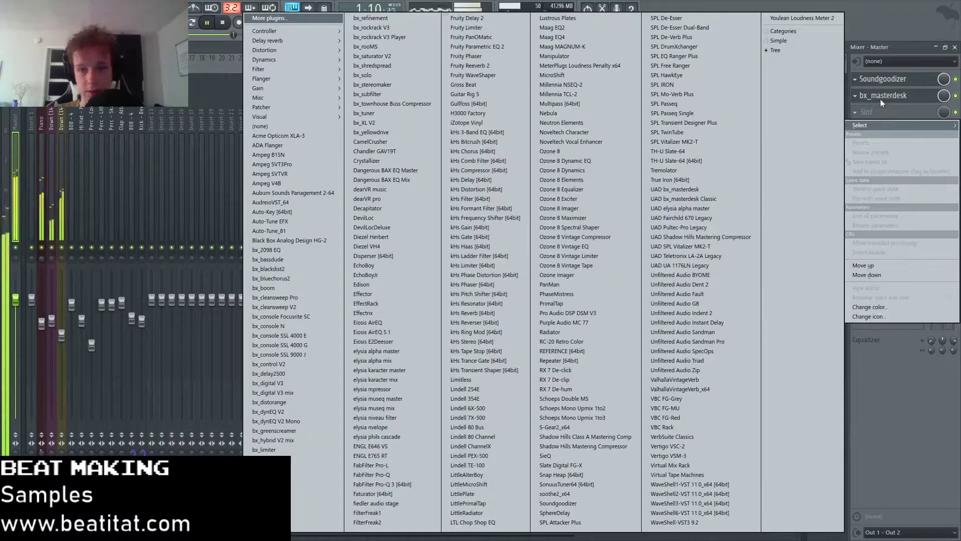
pyautogui.click(882, 101)
pyautogui.click(882, 96)
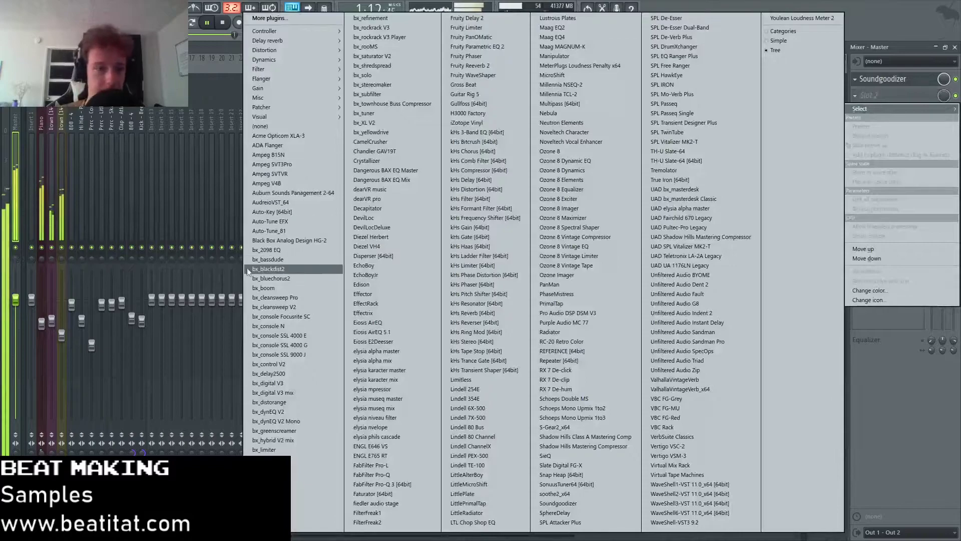
# - Check the individual mixer tracks during playback and slightly raise the Down vocal and 808 - 4 levels
pyautogui.click(42, 201)
pyautogui.click(41, 200)
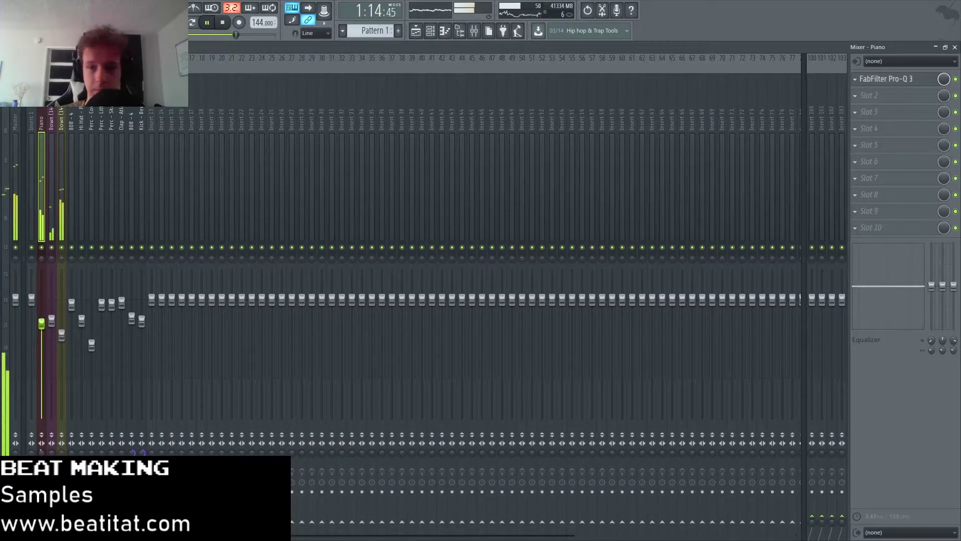
pyautogui.click(51, 220)
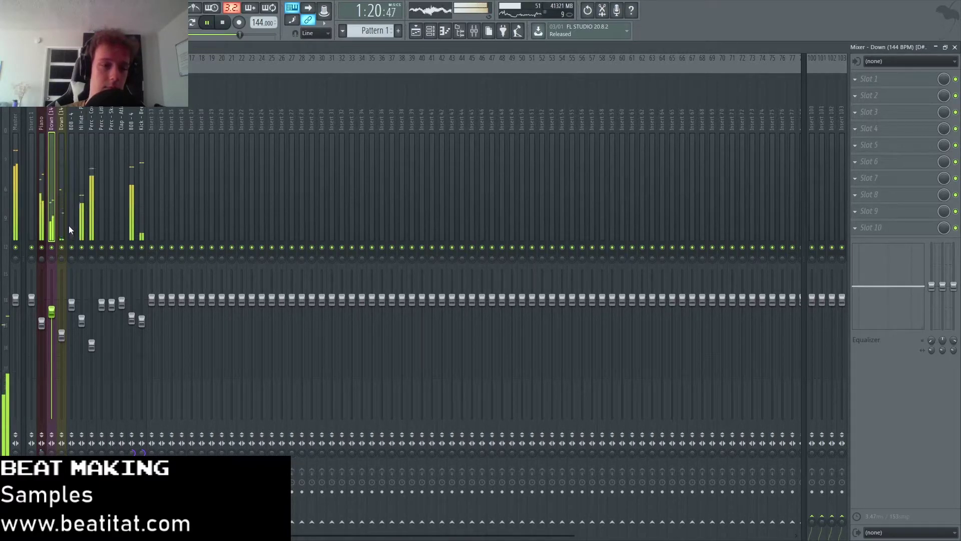
pyautogui.click(92, 205)
pyautogui.click(121, 184)
pyautogui.click(133, 182)
pyautogui.click(121, 188)
pyautogui.click(133, 235)
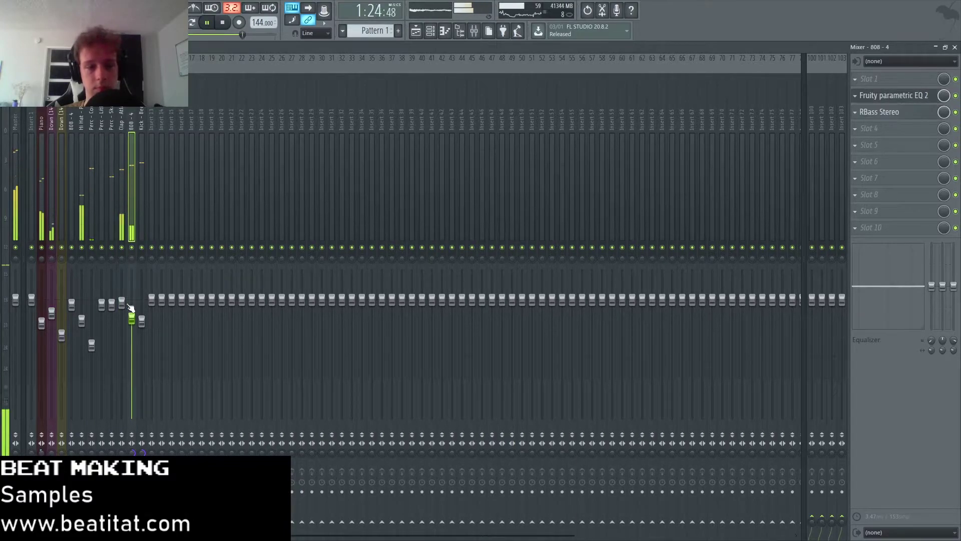
pyautogui.click(142, 200)
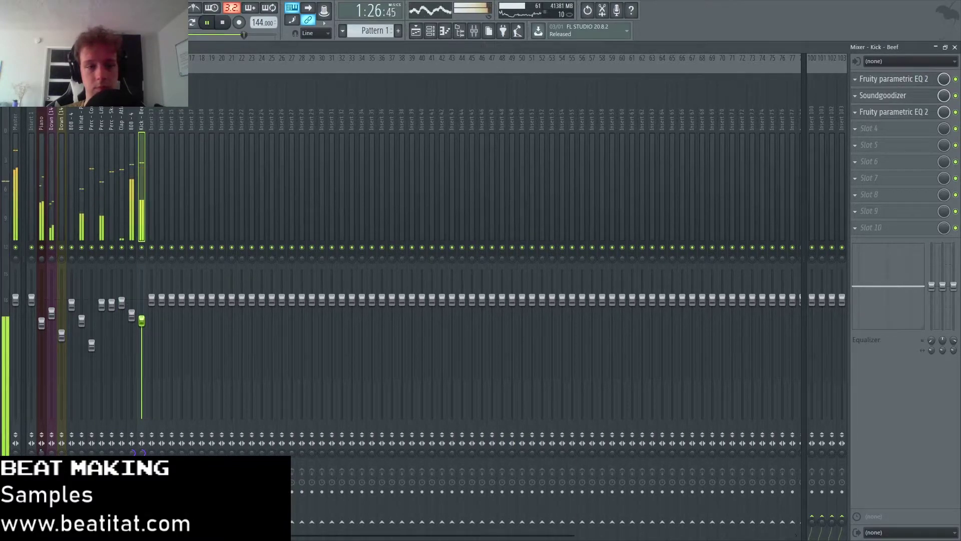
# - Insert Fruity Parametric EQ 2 in the second effect slot of the Master track
pyautogui.click(16, 166)
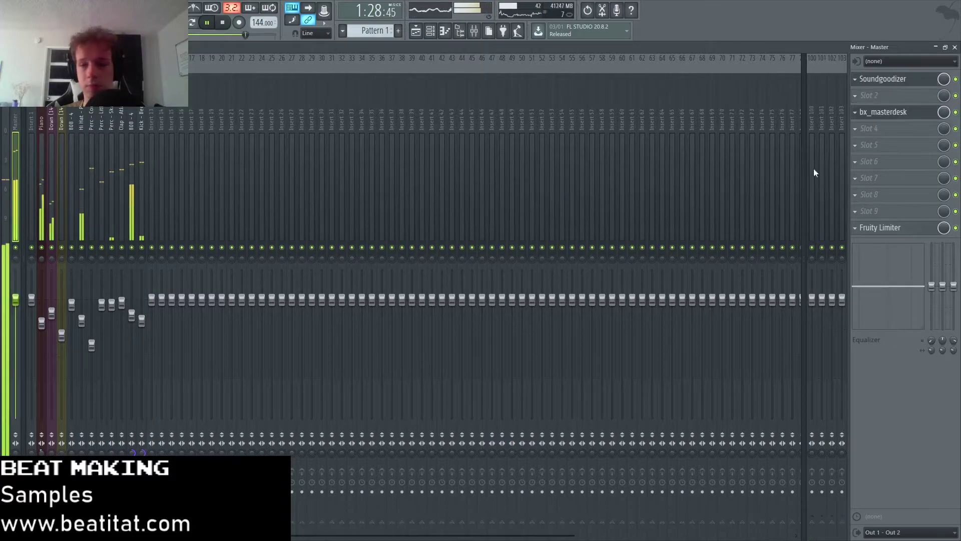
pyautogui.click(896, 129)
pyautogui.click(896, 96)
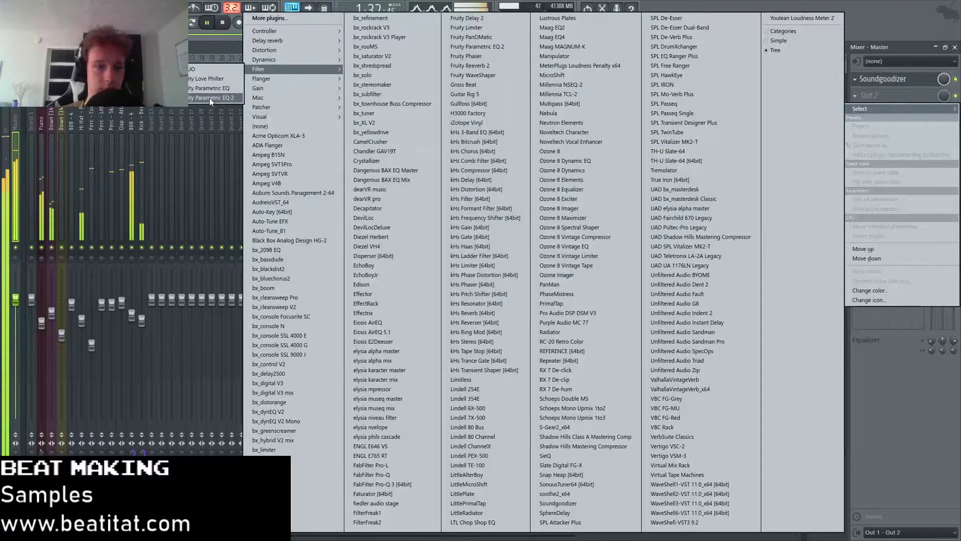
pyautogui.click(209, 97)
# - In the Master EQ, turn band 1 into a low cut and band 7 into a high cut at the spectrum edges, and adjust band 3
pyautogui.moveTo(295, 171); pyautogui.dragTo(296, 188)
pyautogui.moveTo(293, 285); pyautogui.dragTo(293, 317)
pyautogui.moveTo(358, 172); pyautogui.dragTo(358, 188)
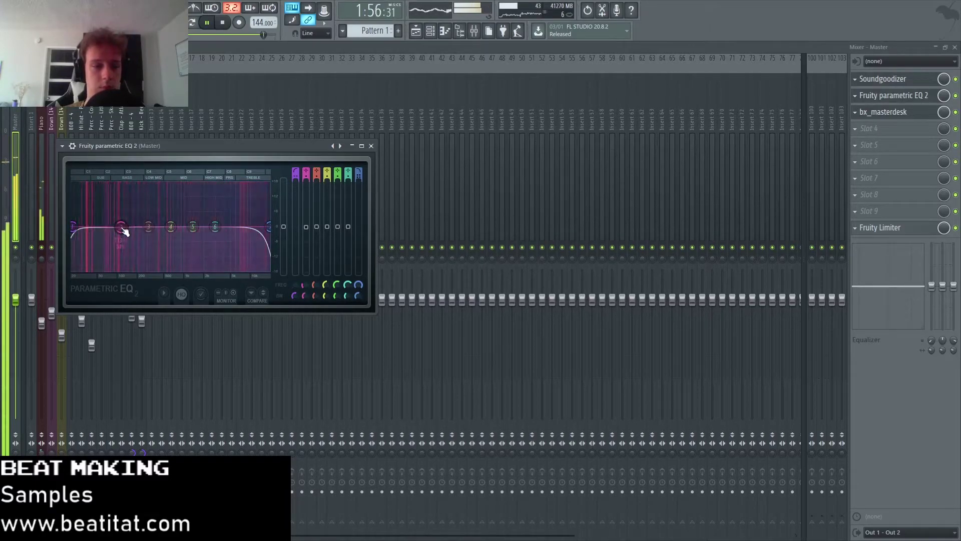
pyautogui.moveTo(150, 228)
pyautogui.mouseDown()
pyautogui.moveTo(154, 215)
pyautogui.moveTo(156, 229)
pyautogui.mouseUp()
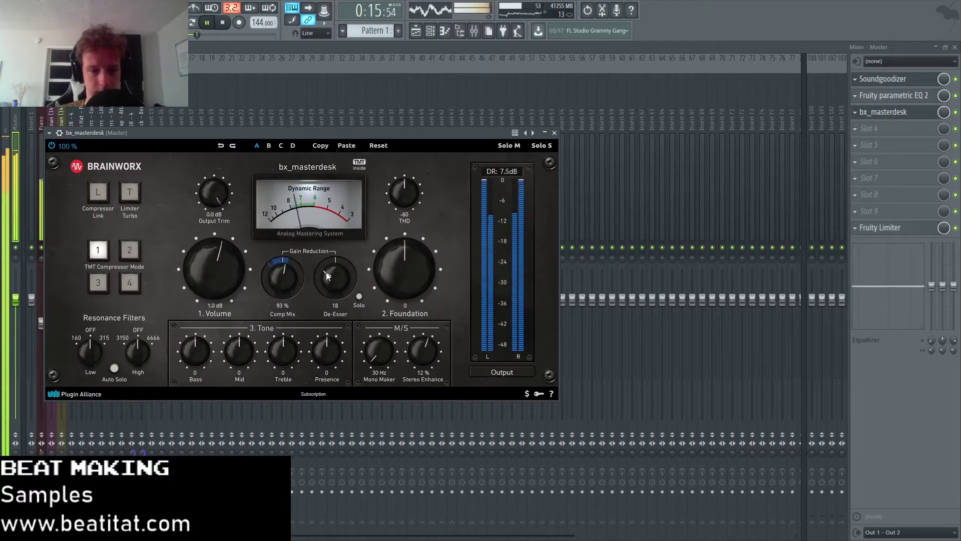
# - Close the Master's bx_masterdesk and Soundgoodizer windows and review the Kick - Beef and Clap - Atlantis tracks
pyautogui.click(555, 133)
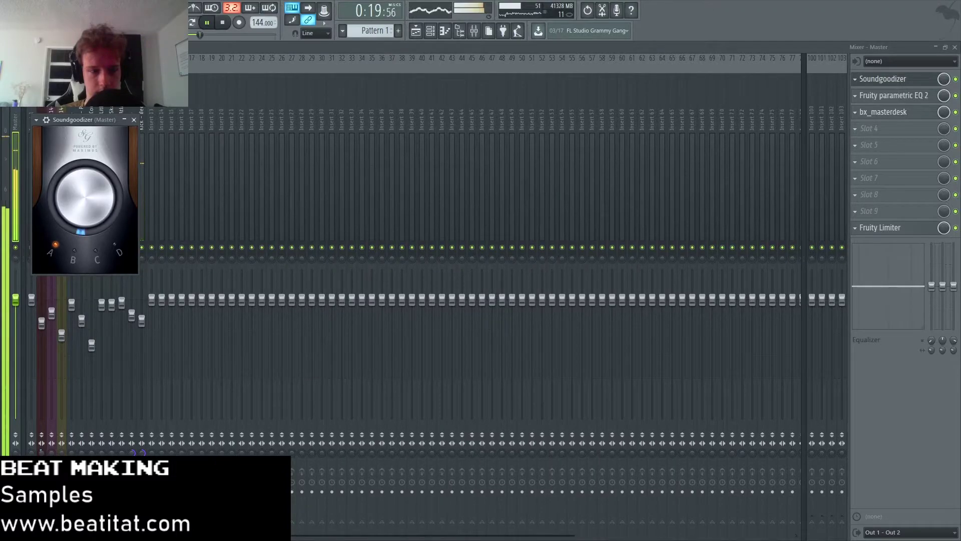
pyautogui.click(134, 119)
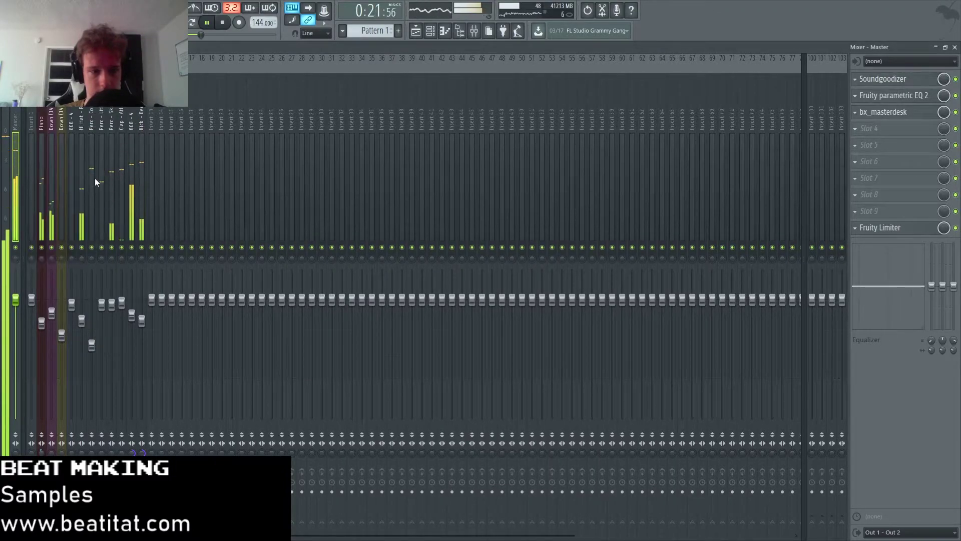
pyautogui.click(139, 188)
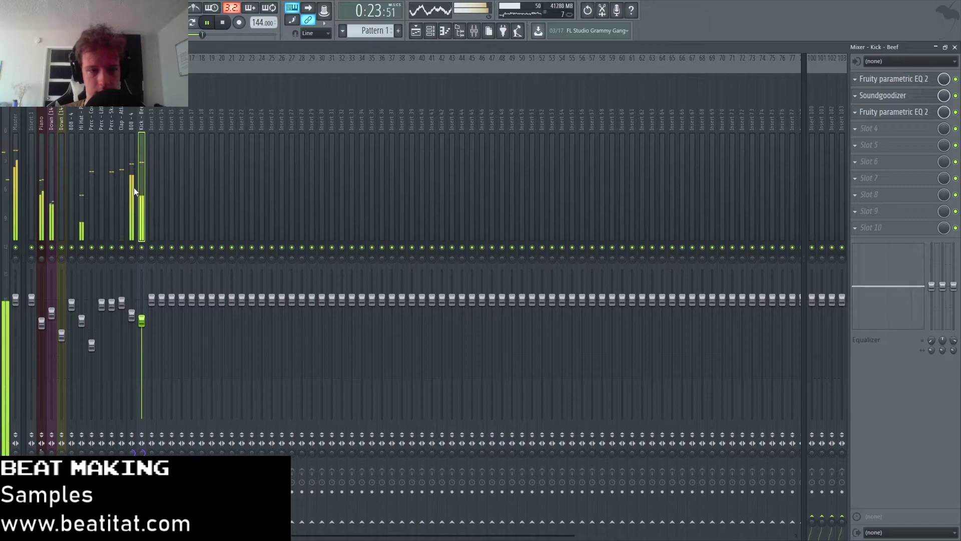
pyautogui.click(122, 191)
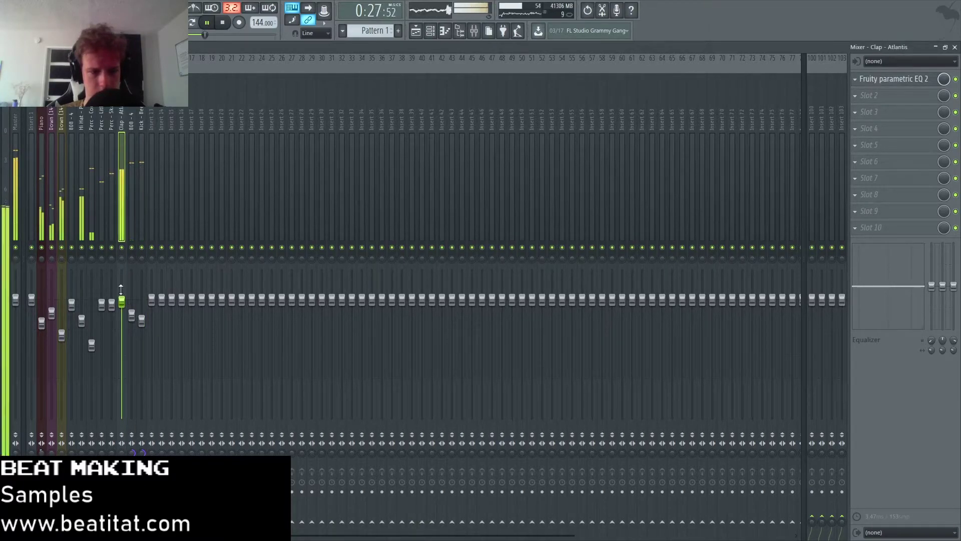
# - In the playlist, copy all clips from bars 41 to 64 to bar 81 and clear the selection
pyautogui.press('F5')
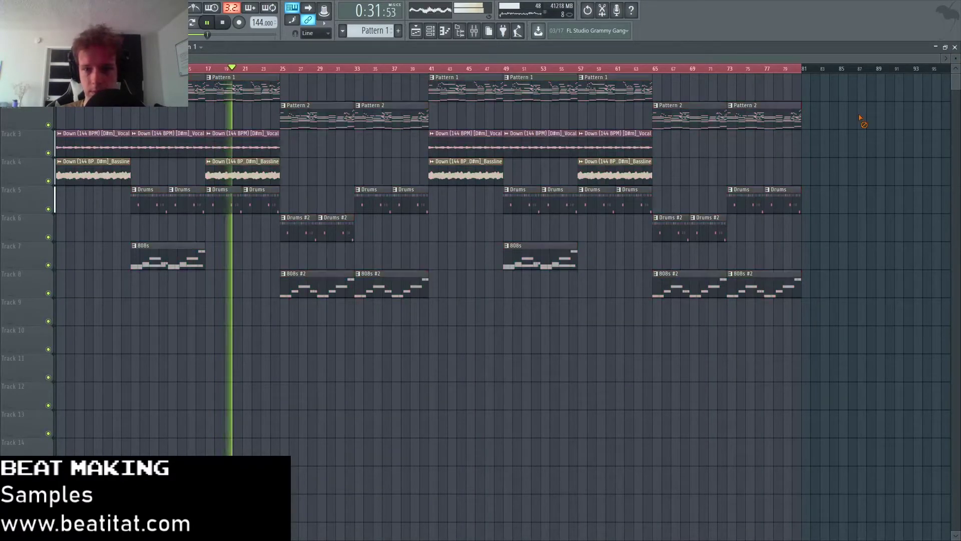
pyautogui.moveTo(447, 75); pyautogui.dragTo(636, 332)
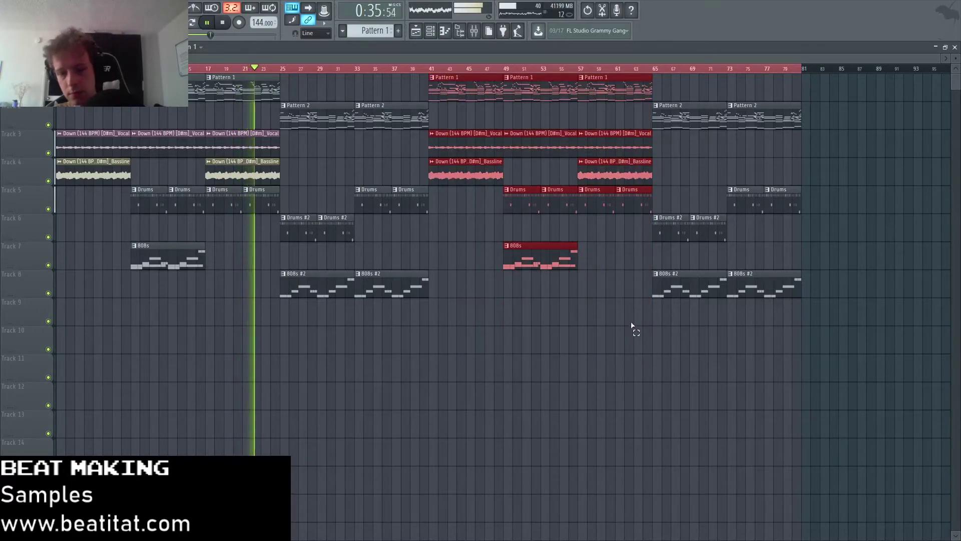
pyautogui.moveTo(448, 94); pyautogui.dragTo(819, 102)
pyautogui.hotkey('ctrl', 'a')
pyautogui.keyDown('ctrl'); pyautogui.click(532, 391); pyautogui.keyUp('ctrl')
pyautogui.scroll(-1, 517, 374)
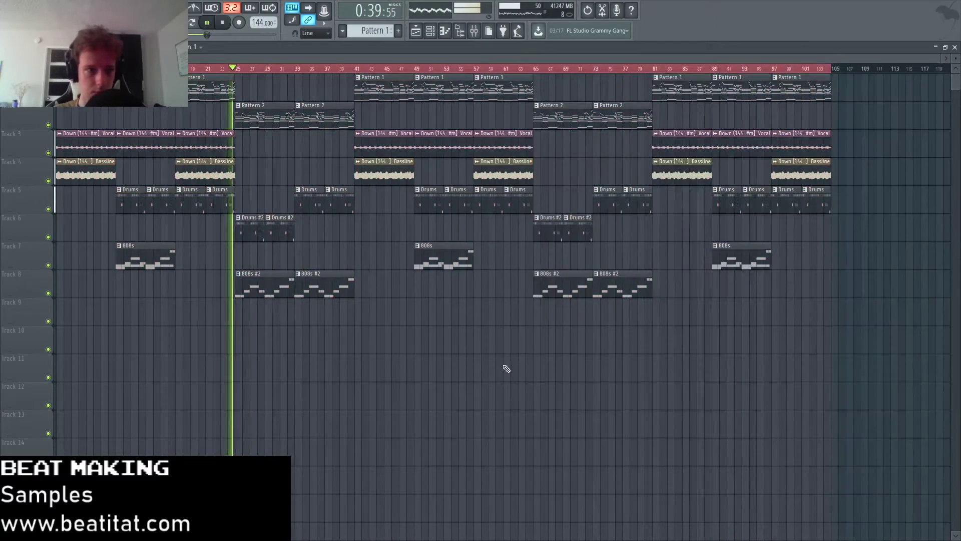
# - Show the file browser and place Impact 1 from AT Sound Kit 6 on Track 9 at bars 9, 49 and 89
pyautogui.click(460, 31)
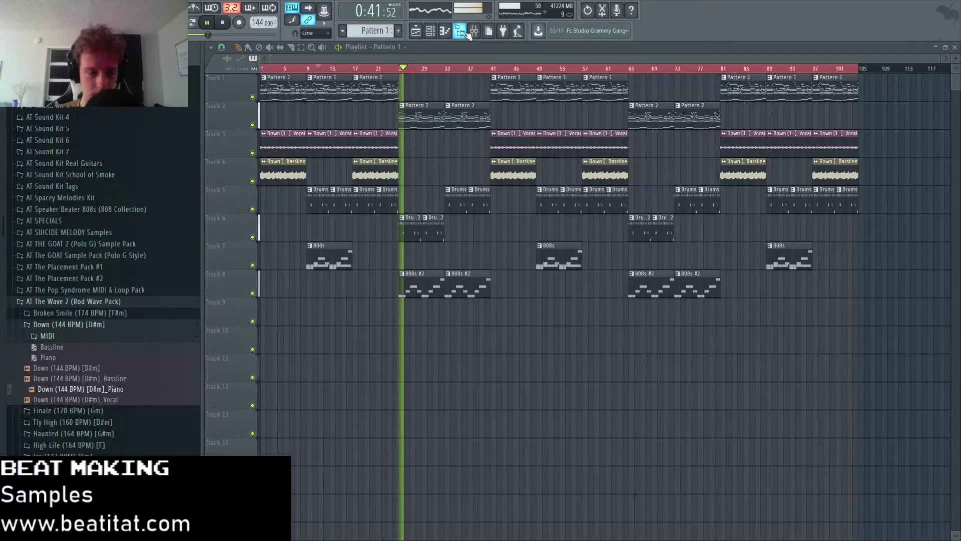
pyautogui.click(75, 324)
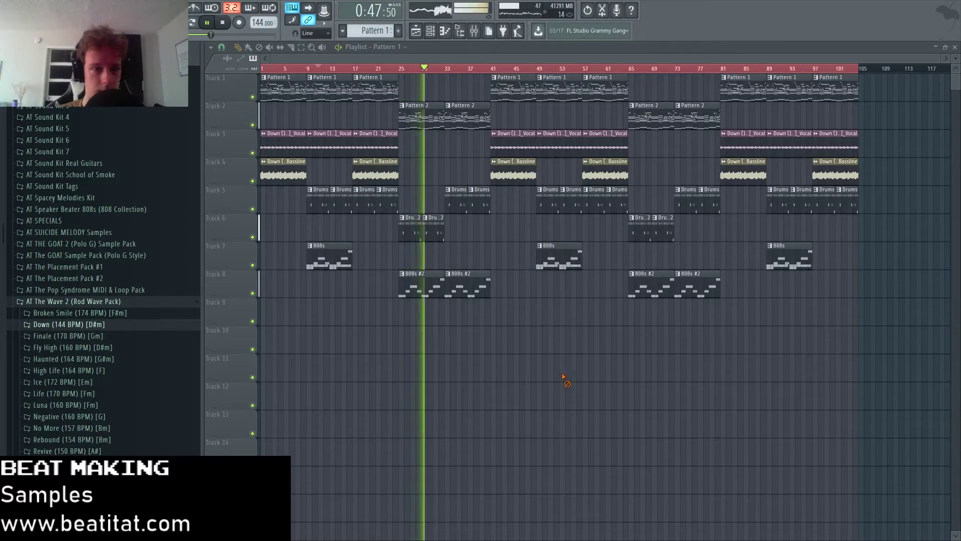
pyautogui.click(137, 302)
pyautogui.scroll(-3, 133, 320)
pyautogui.scroll(10, 123, 300)
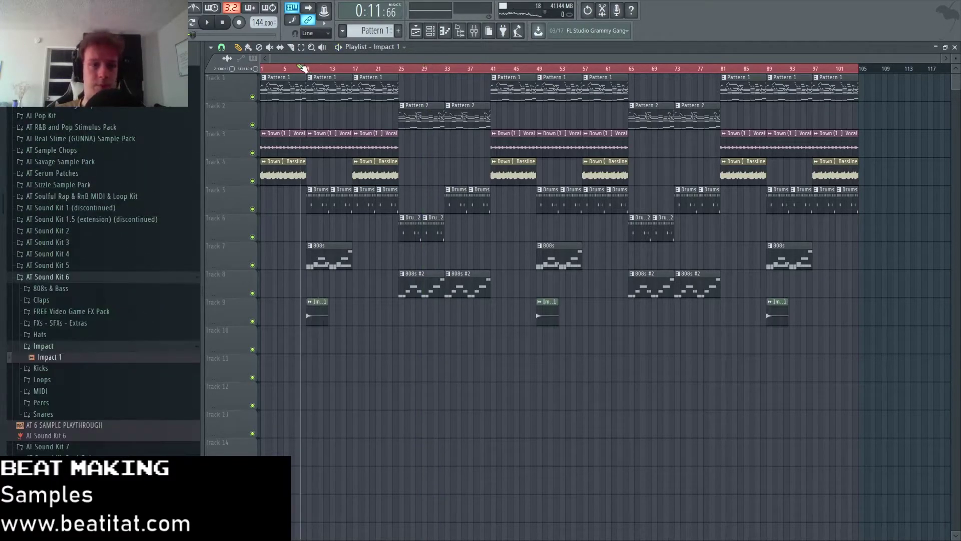
# - Route the Impact 1 sample to mixer track 13 and lower its level slightly during playback
pyautogui.press('space')
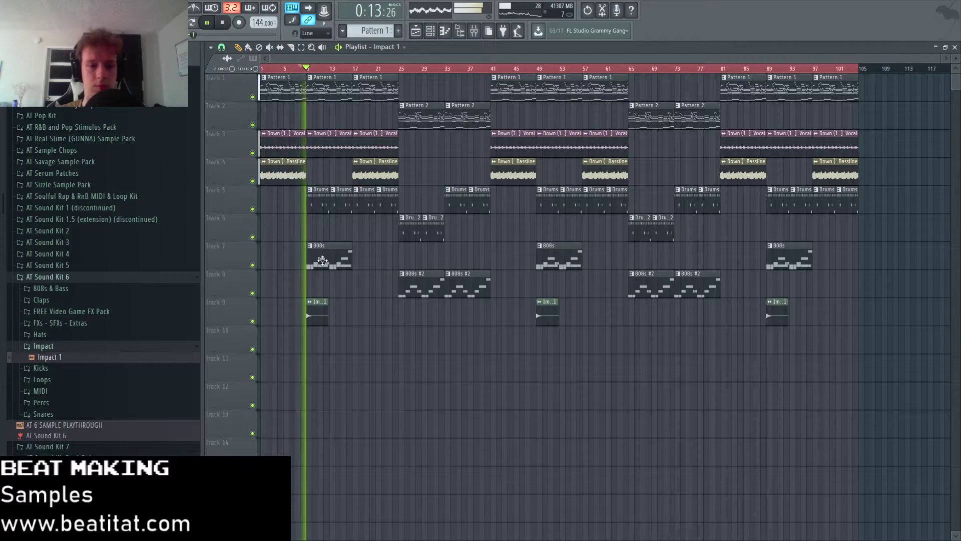
pyautogui.doubleClick(316, 313)
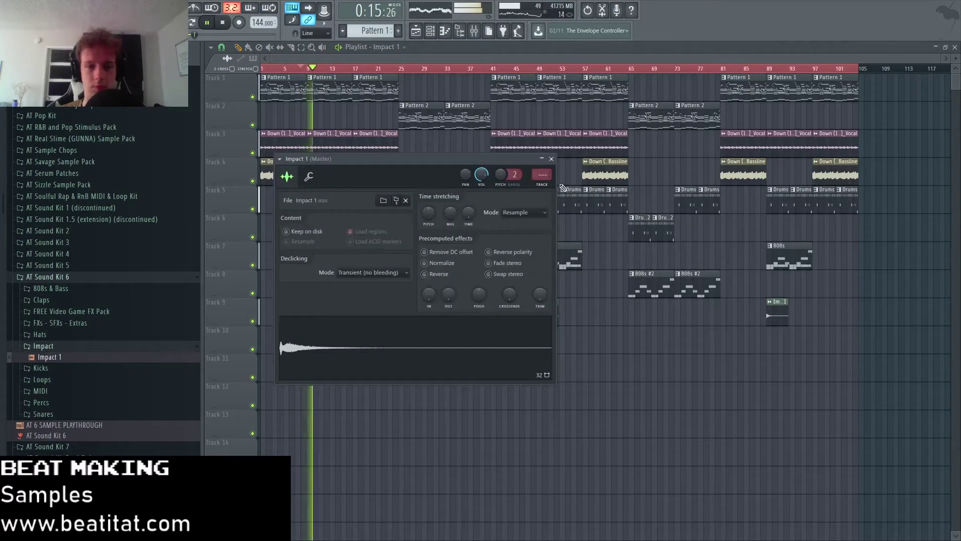
pyautogui.hotkey('ctrl', 'l')
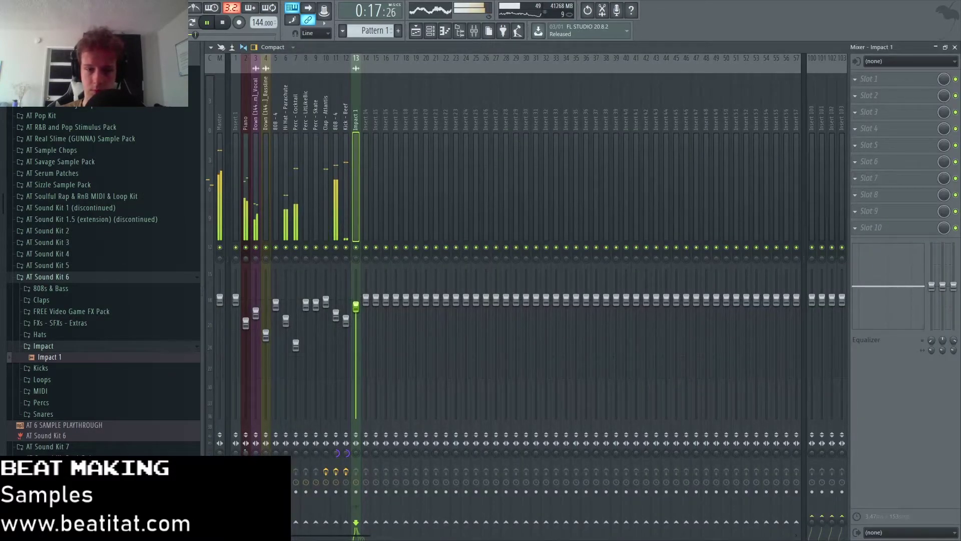
pyautogui.click(366, 304)
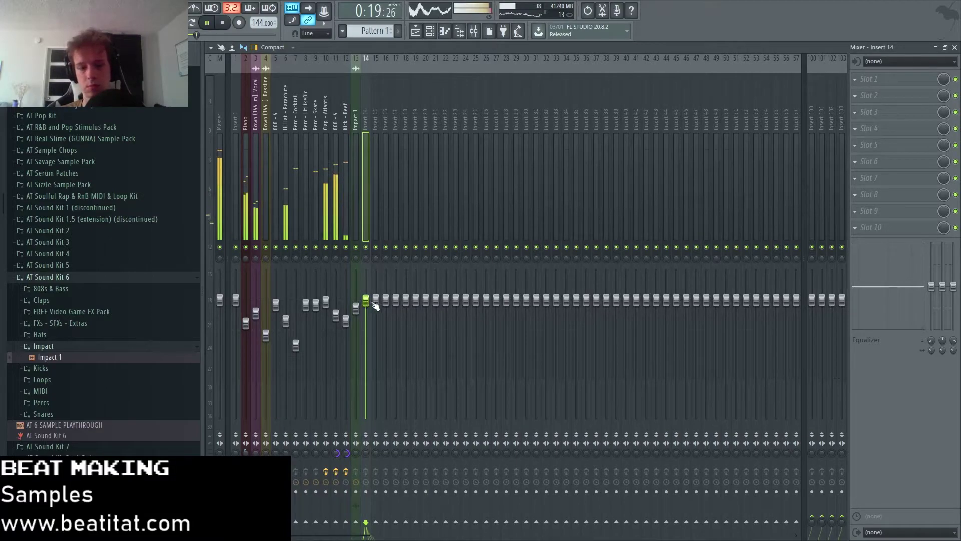
pyautogui.click(356, 308)
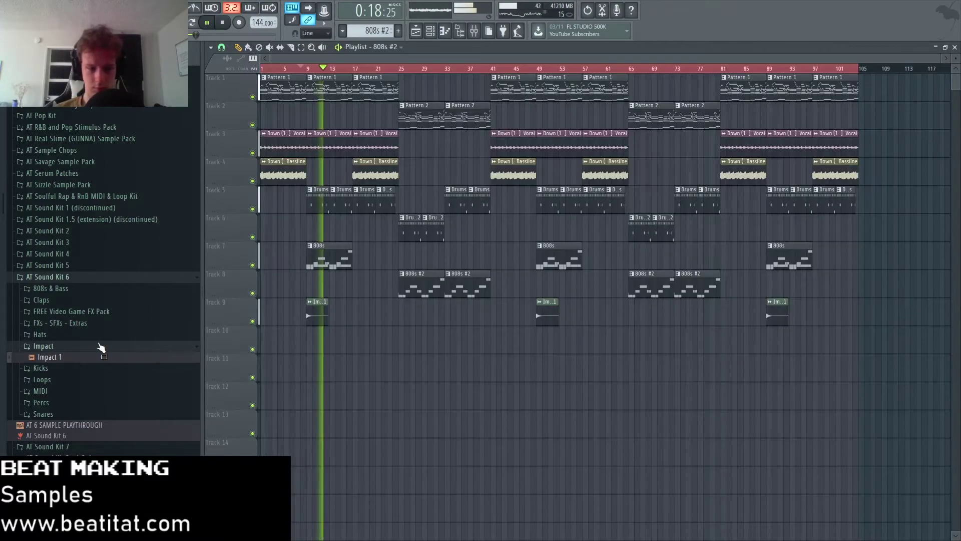
# - Place Riser 9 - 147 on Track 10 starting at bar 7, route it to mixer track 14 and lower its level
pyautogui.click(101, 345)
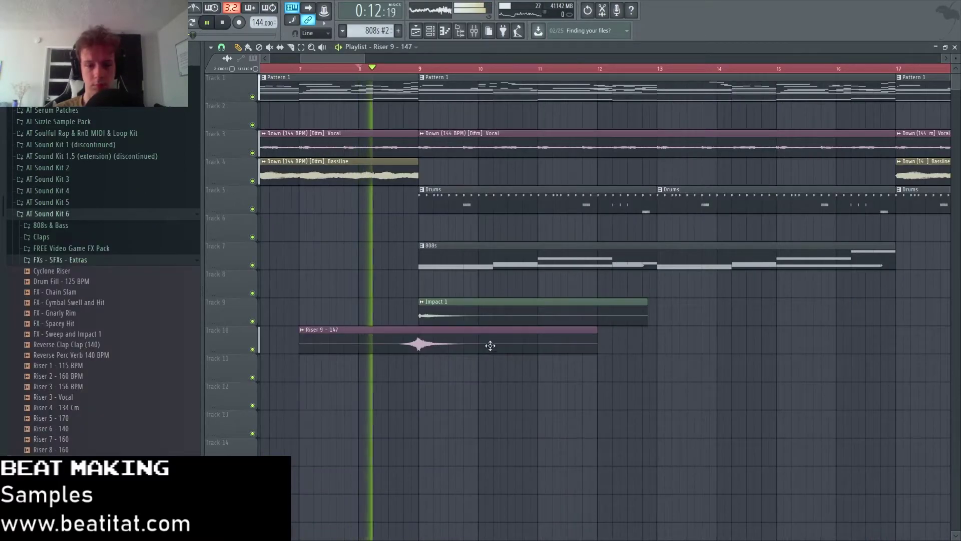
pyautogui.doubleClick(493, 337)
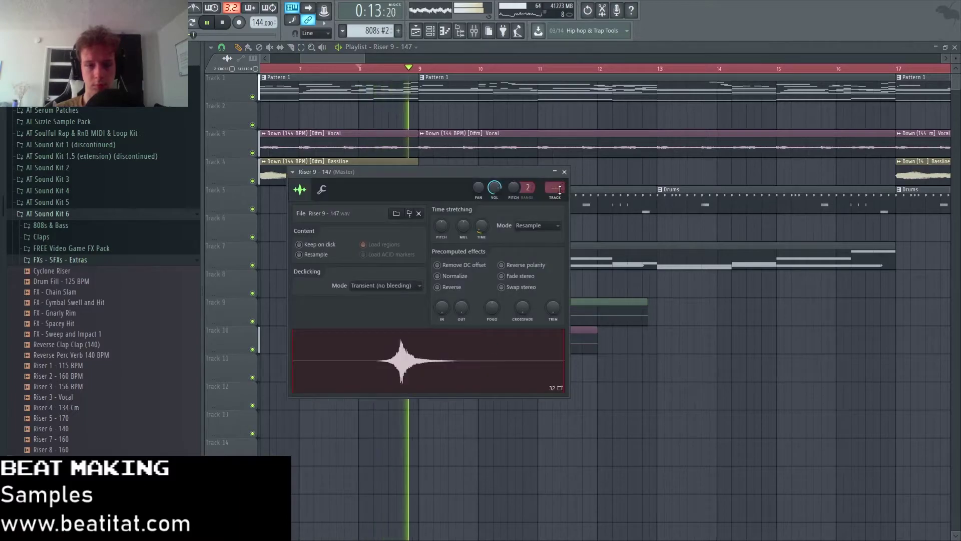
pyautogui.hotkey('ctrl', 'l')
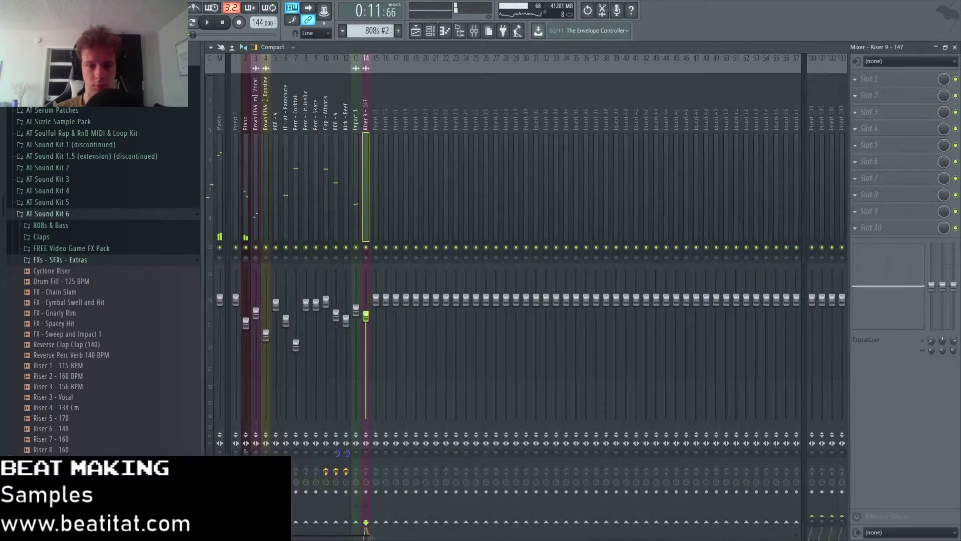
# - Add Fruity parametric EQ 2 to the Riser 9 - 147 mixer track and cut its low end with a high-pass on band 1
pyautogui.click(881, 79)
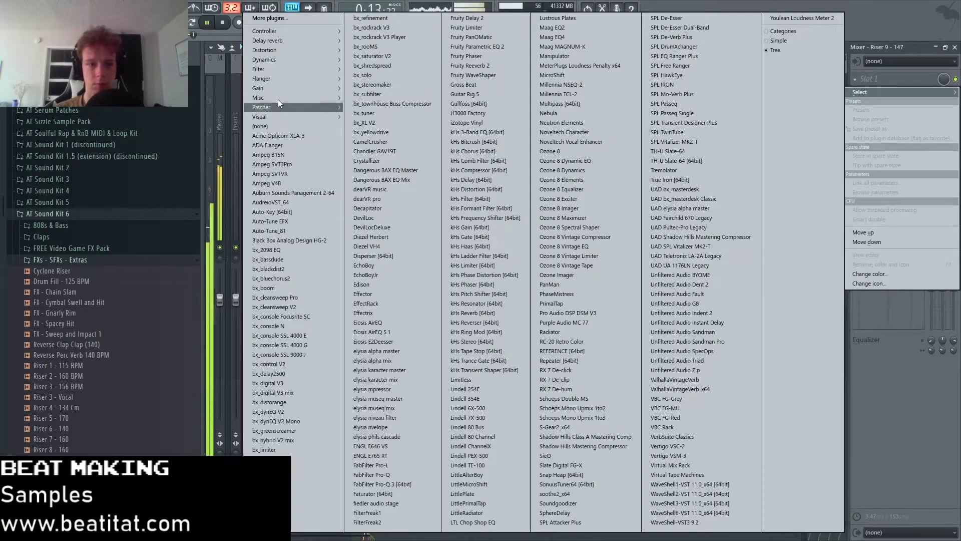
pyautogui.click(241, 88)
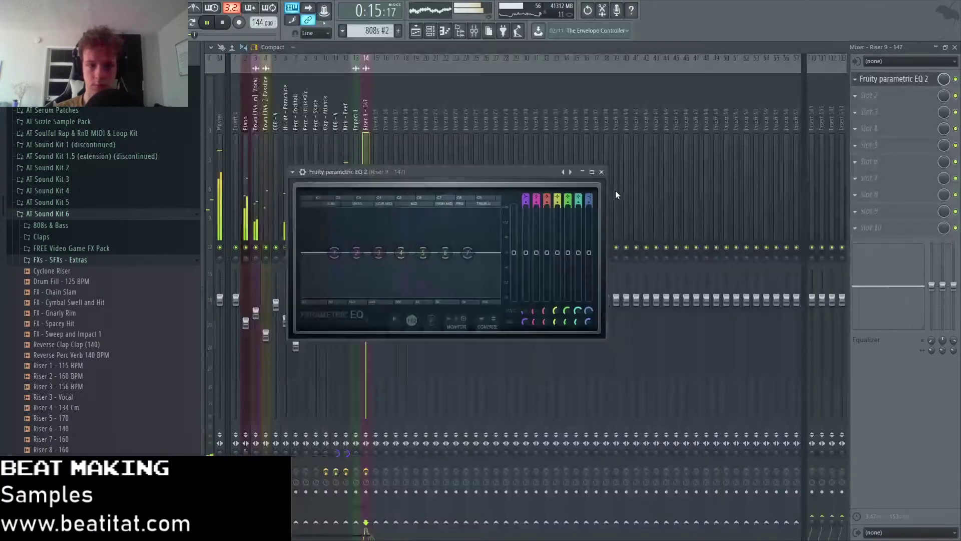
pyautogui.moveTo(526, 198); pyautogui.dragTo(524, 211)
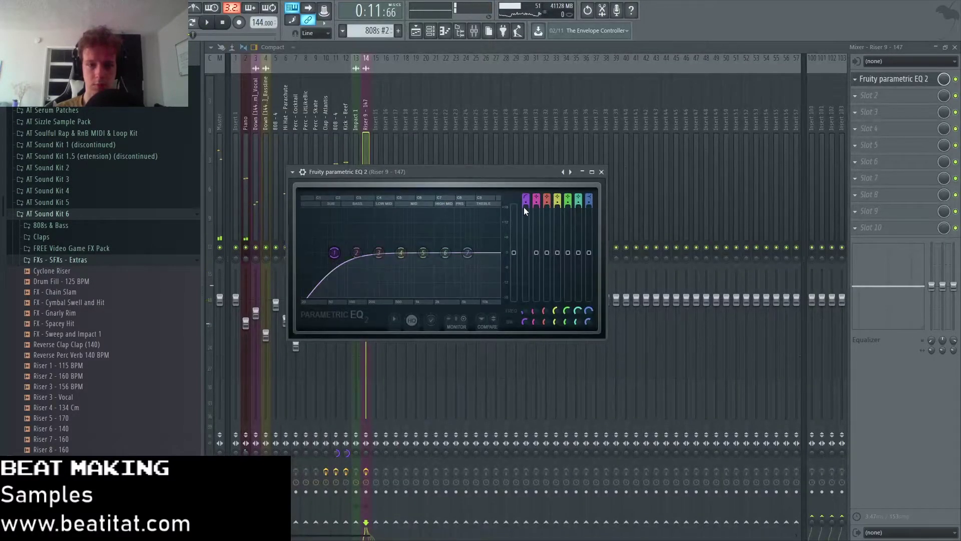
pyautogui.press('space')
pyautogui.moveTo(335, 253); pyautogui.dragTo(343, 253)
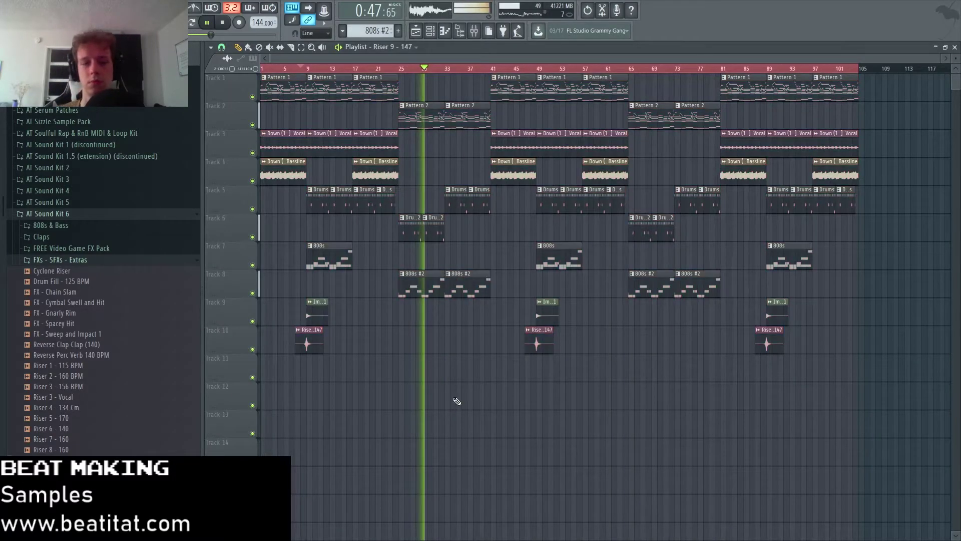
# - Extend the outro by adding Pattern 1, Down Vocal and Down Bassline clips at bar 105 on Tracks 1, 3 and 4
pyautogui.click(822, 85)
pyautogui.click(858, 86)
pyautogui.click(836, 146)
pyautogui.click(857, 148)
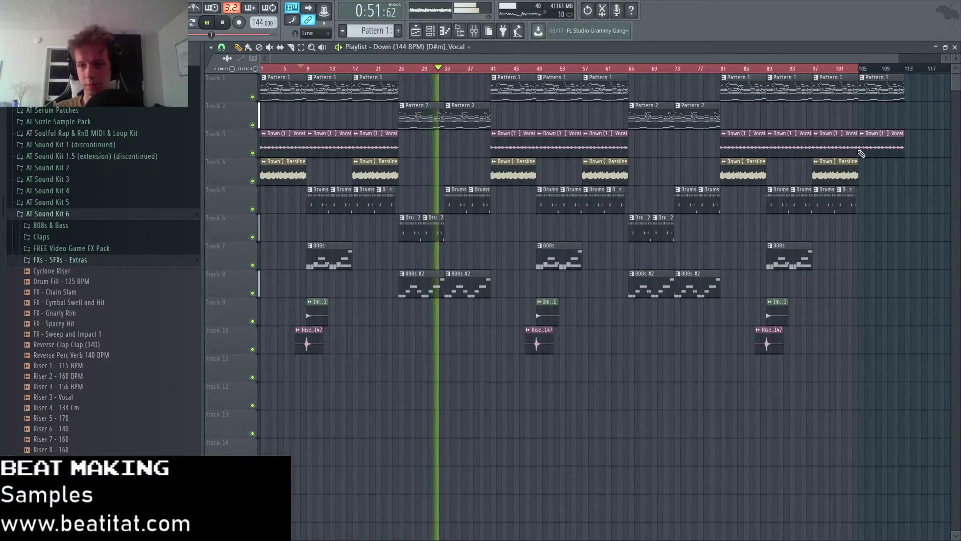
pyautogui.click(841, 172)
pyautogui.click(859, 172)
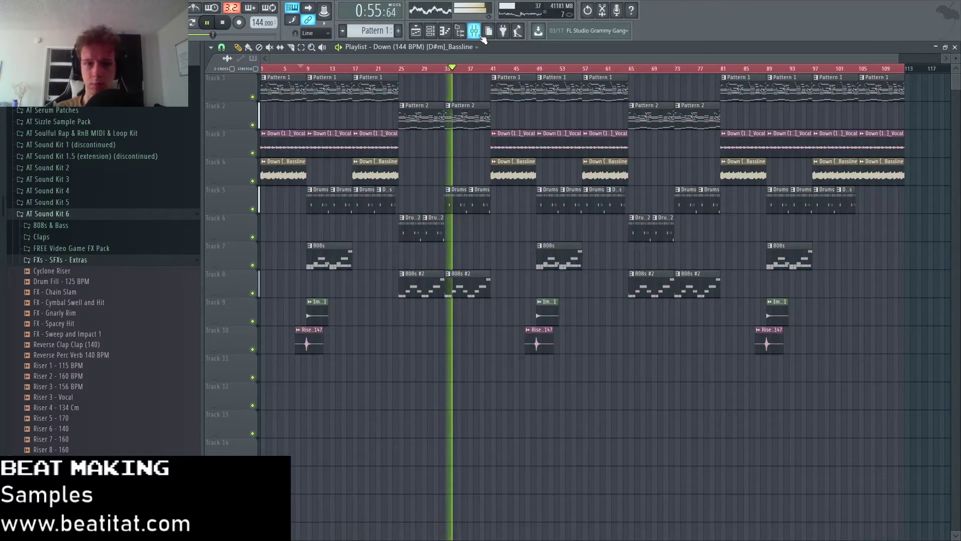
# - Create an automation clip for the Master track's volume in the mixer and return to the playlist
pyautogui.press('F9')
pyautogui.rightClick(221, 310)
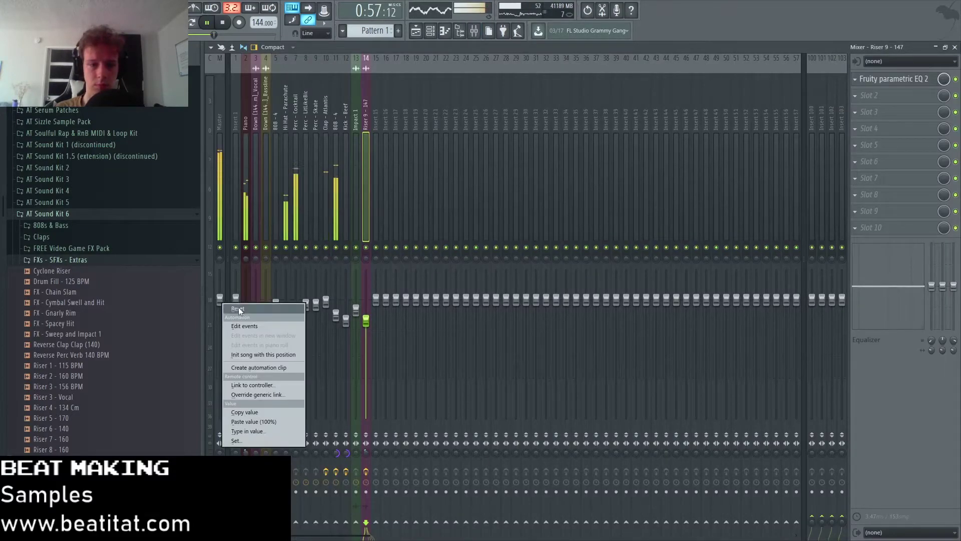
pyautogui.click(276, 371)
pyautogui.click(954, 47)
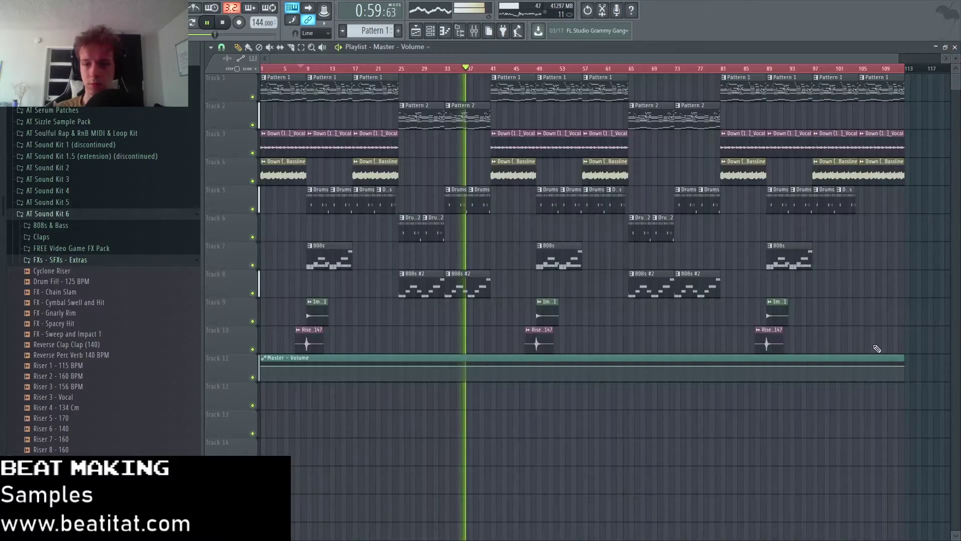
# - Shape a curved fade-out in the Master volume automation from 80% at bar 105 down to silence at bar 113
pyautogui.rightClick(906, 366)
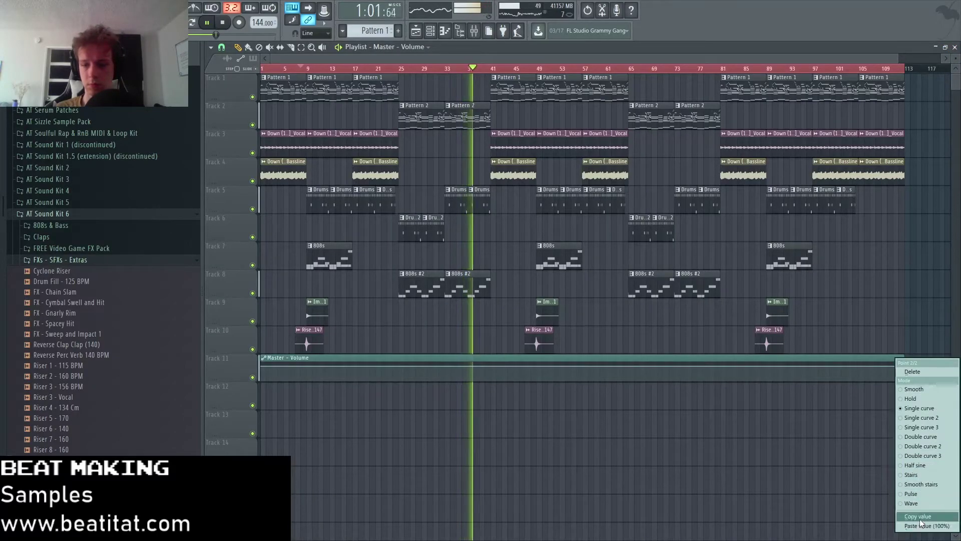
pyautogui.click(903, 515)
pyautogui.scroll(3, 878, 441)
pyautogui.scroll(2, 878, 442)
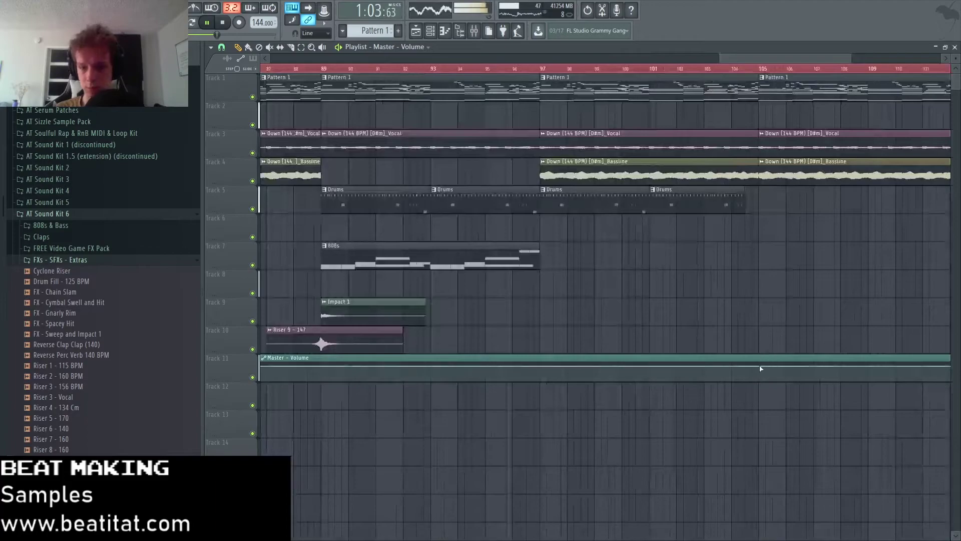
pyautogui.rightClick(758, 369)
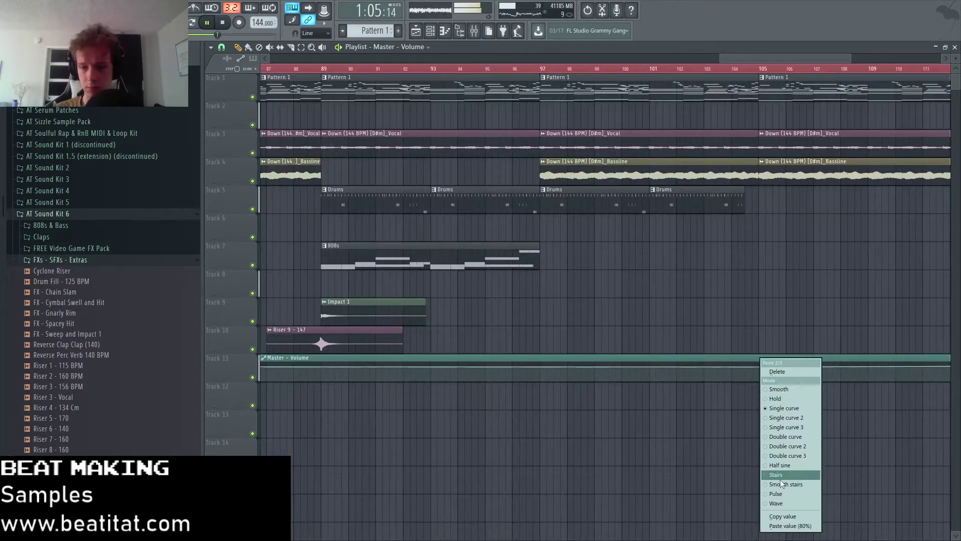
pyautogui.click(783, 523)
pyautogui.scroll(-4, 895, 395)
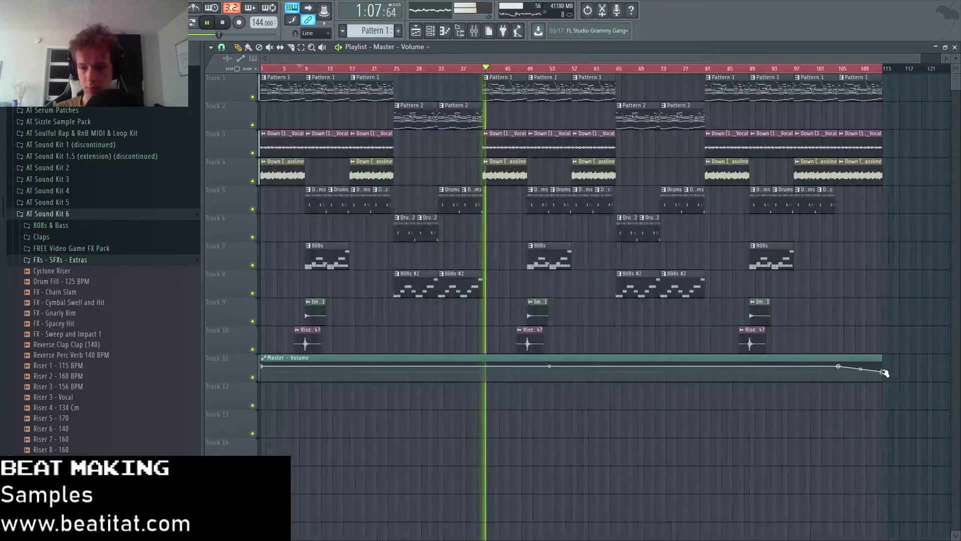
pyautogui.scroll(4, 851, 395)
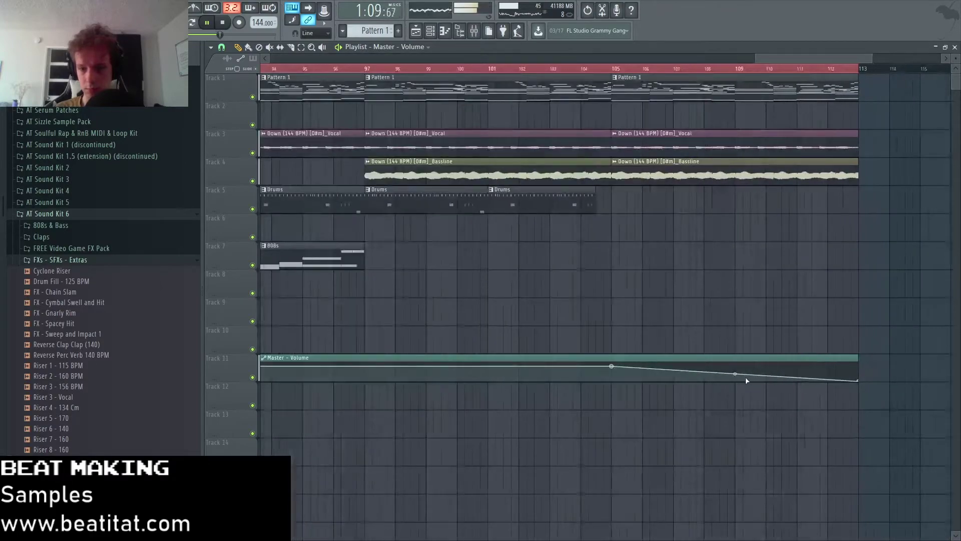
pyautogui.moveTo(734, 375); pyautogui.dragTo(735, 356)
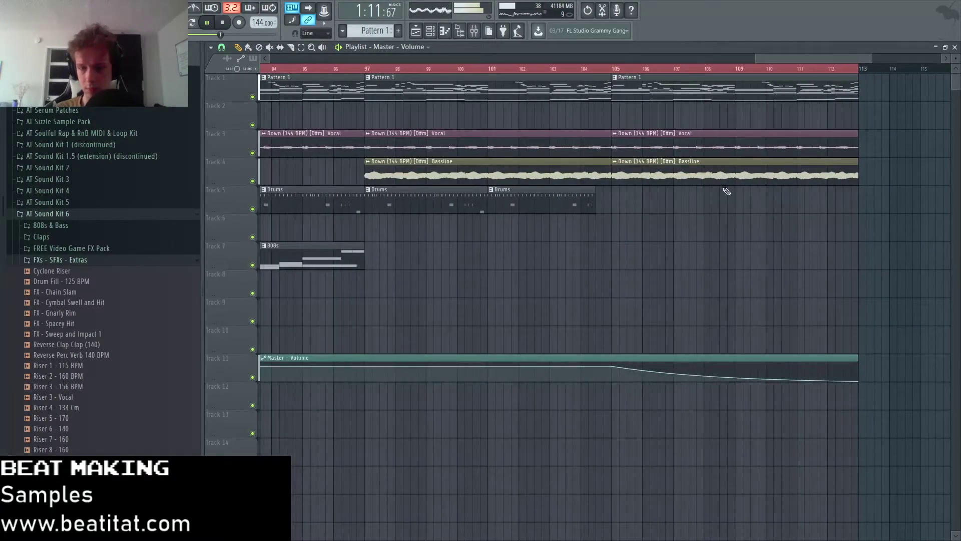
# - Play the fade-out from bar 105 and insert an empty track above the Master volume automation
pyautogui.click(617, 70)
pyautogui.scroll(-5, 641, 286)
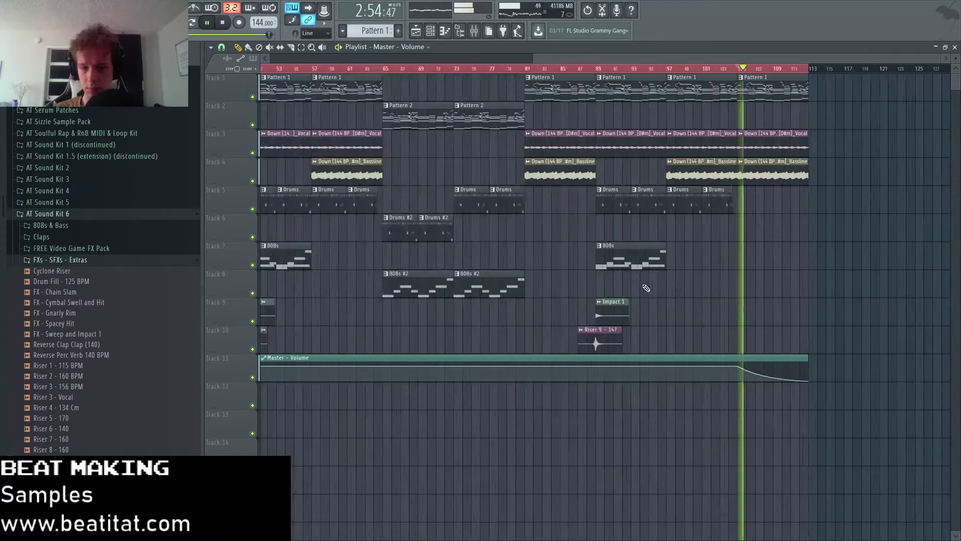
pyautogui.rightClick(212, 372)
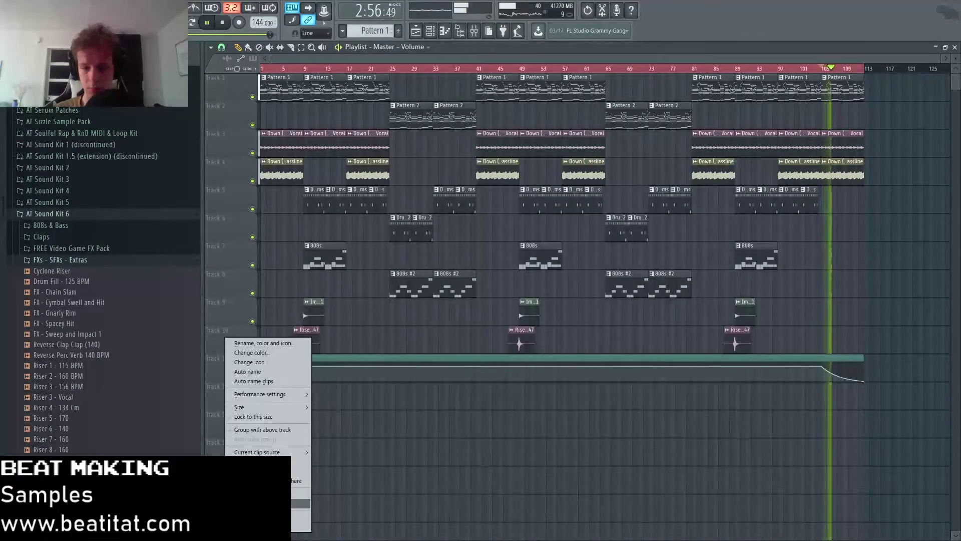
pyautogui.click(230, 409)
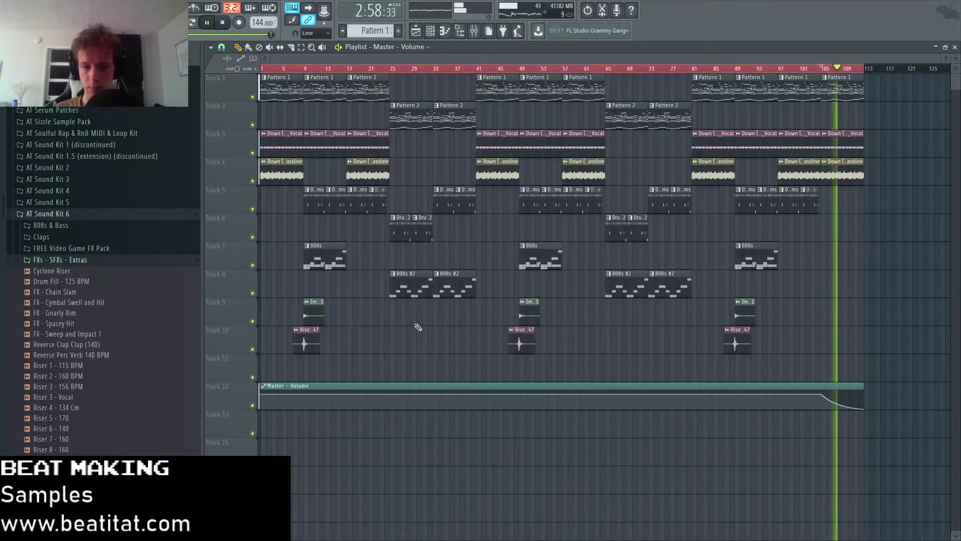
# - Create a new pattern named Prod Tag and load the Beat It AT What Up NEW preset as its tag sample
pyautogui.click(398, 31)
pyautogui.write('Prod T')
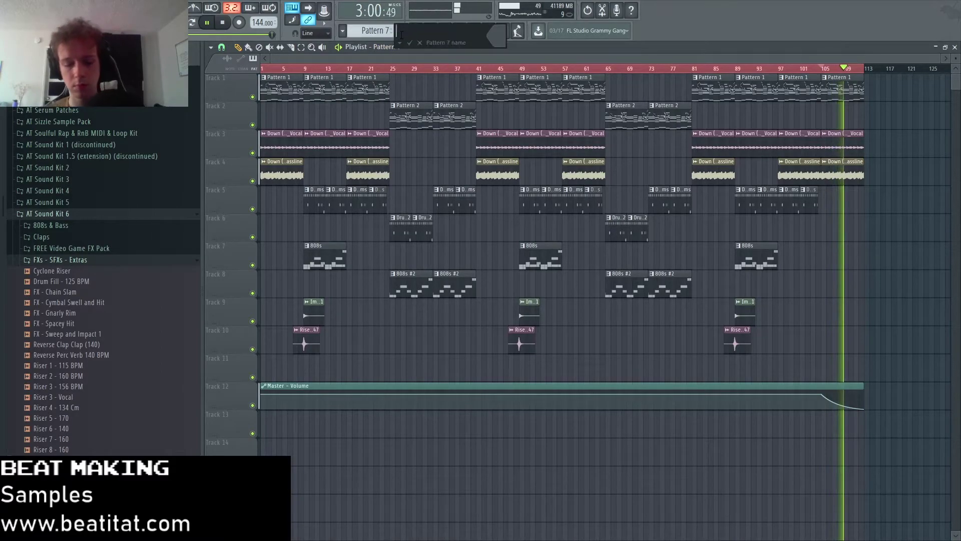
pyautogui.write('ag')
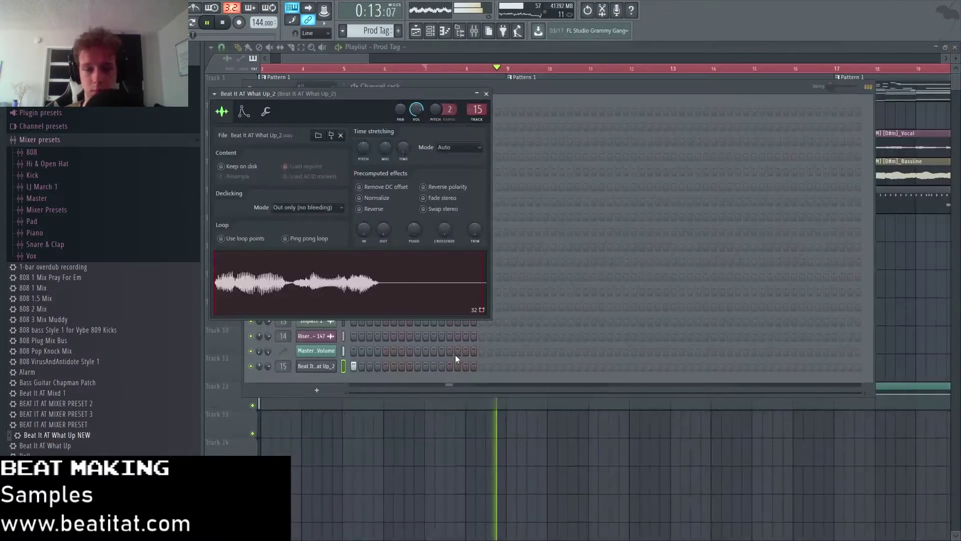
pyautogui.press('Escape')
# - Place Prod Tag pattern clips on Track 11 at bar 8 and bar 105
pyautogui.scroll(-6, 476, 445)
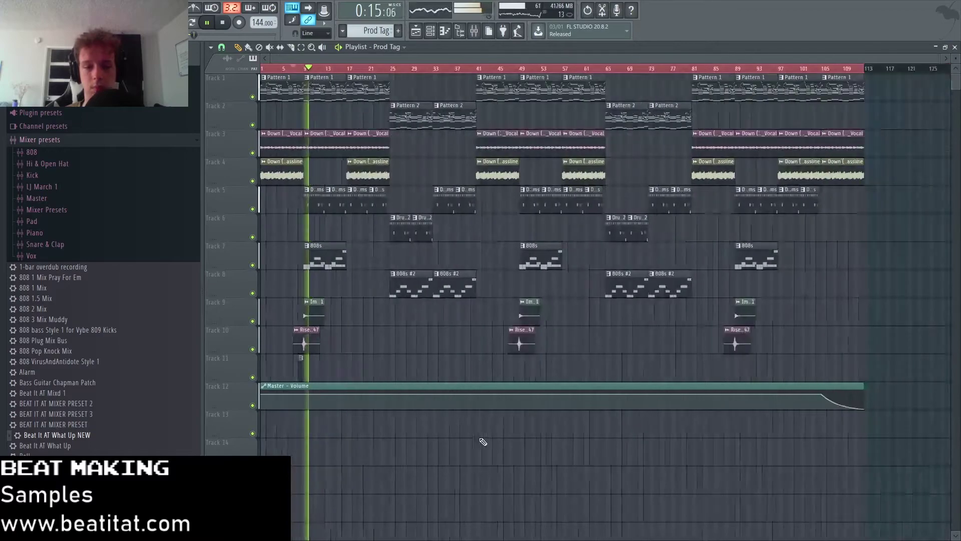
pyautogui.scroll(6, 746, 374)
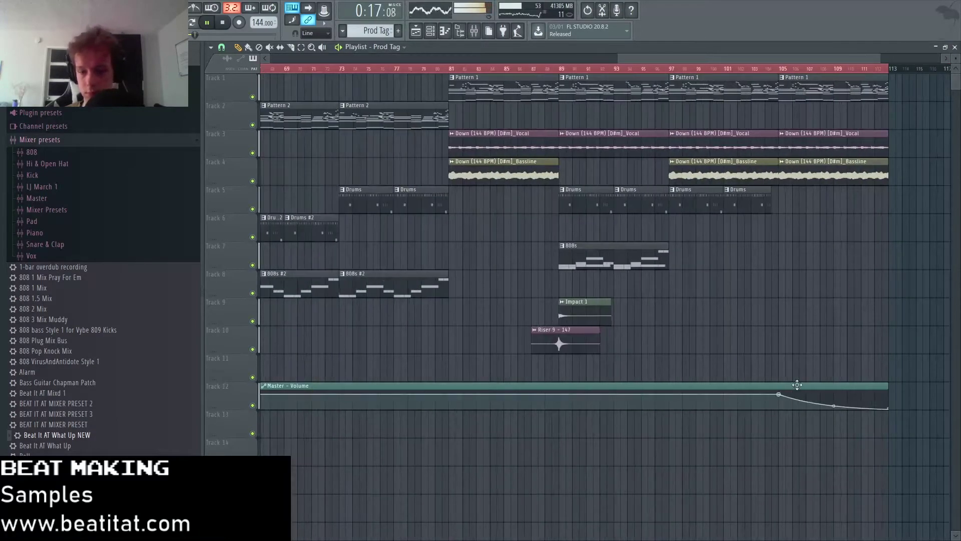
pyautogui.scroll(-6, 766, 451)
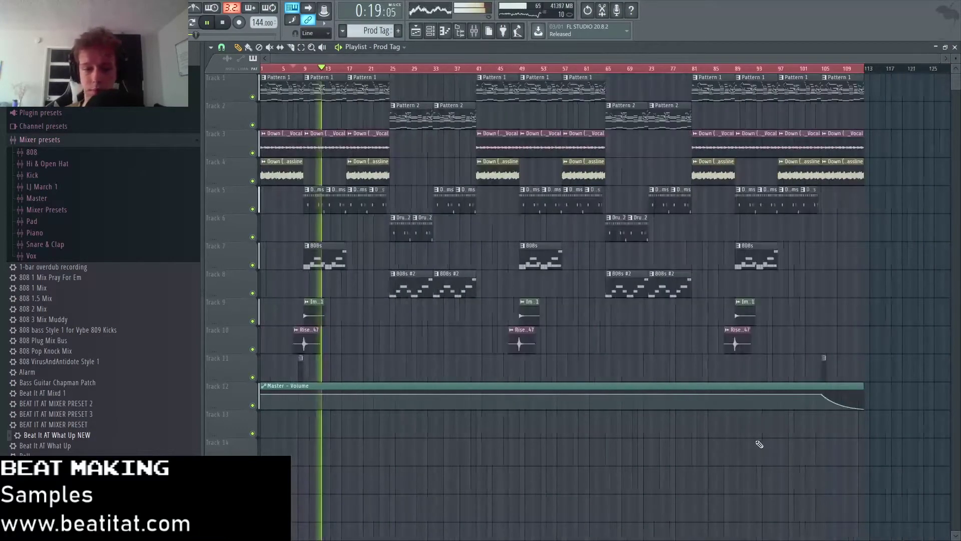
# - Select all playlist clips, clear the selection and collapse the Mixer presets folder in the browser
pyautogui.hotkey('ctrl', 'a')
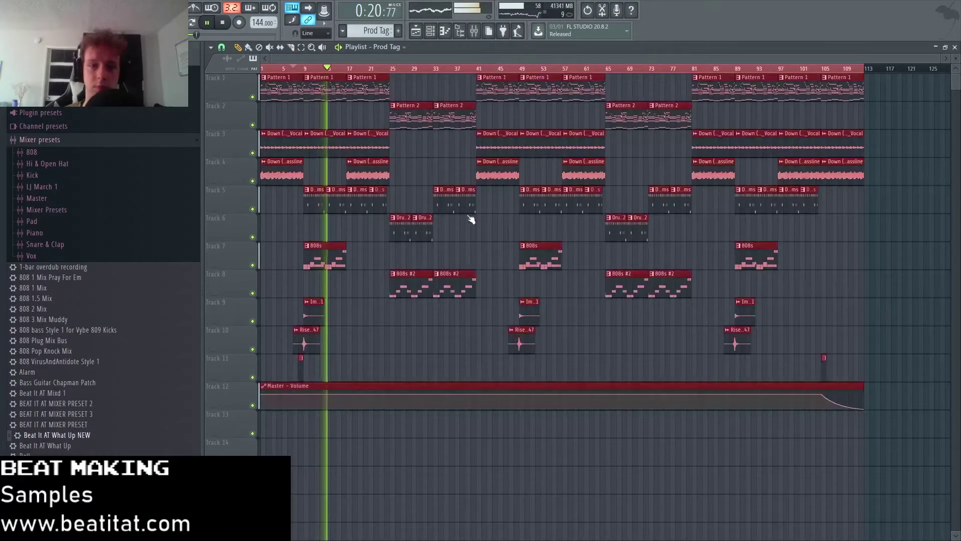
pyautogui.keyDown('ctrl'); pyautogui.click(360, 366); pyautogui.keyUp('ctrl')
pyautogui.click(85, 153)
pyautogui.click(79, 153)
pyautogui.click(78, 141)
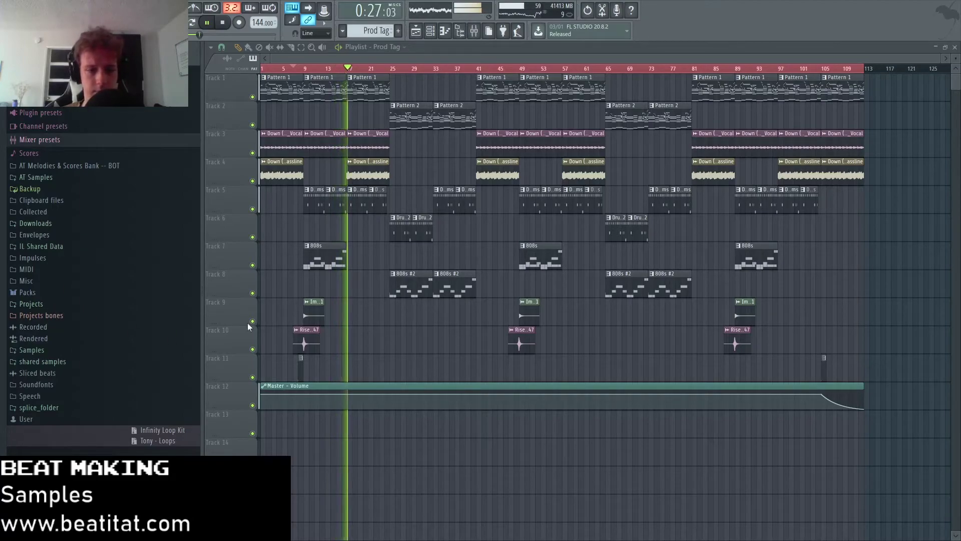
pyautogui.scroll(2, 340, 285)
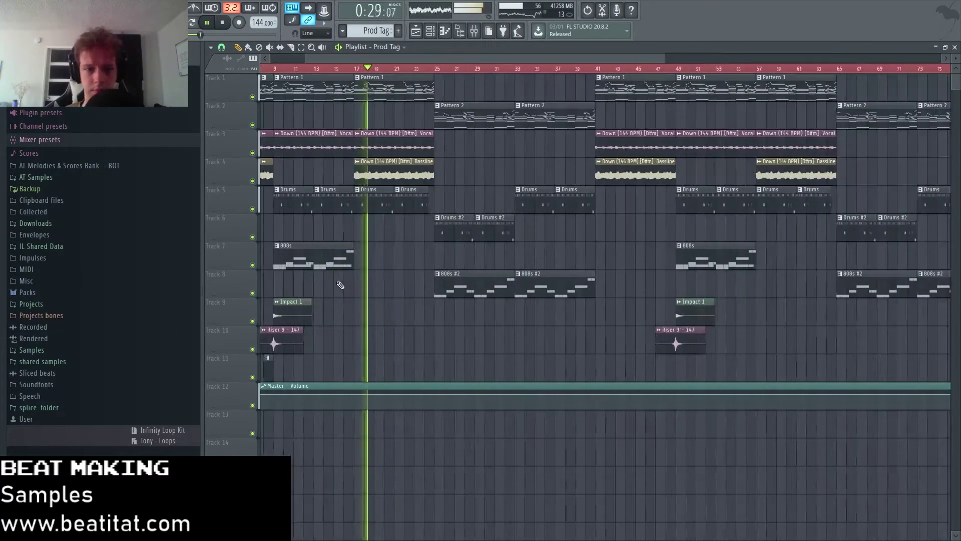
pyautogui.scroll(-2, 393, 261)
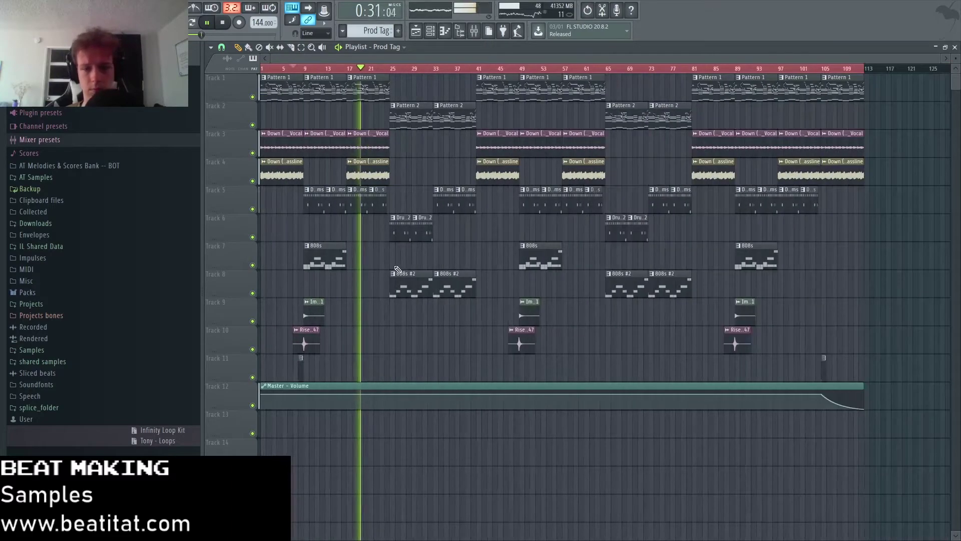
pyautogui.hotkey('ctrl', 'a')
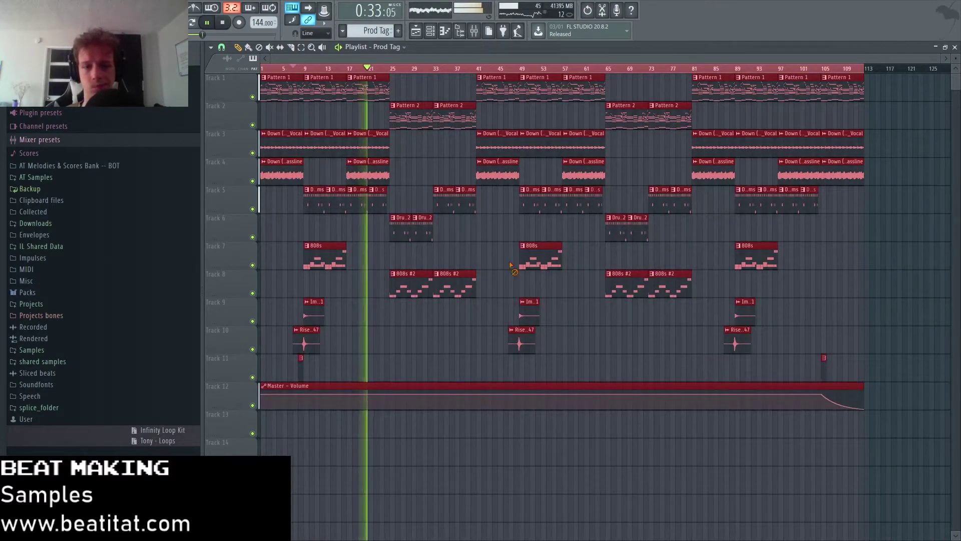
pyautogui.hotkey('ctrl', 'd')
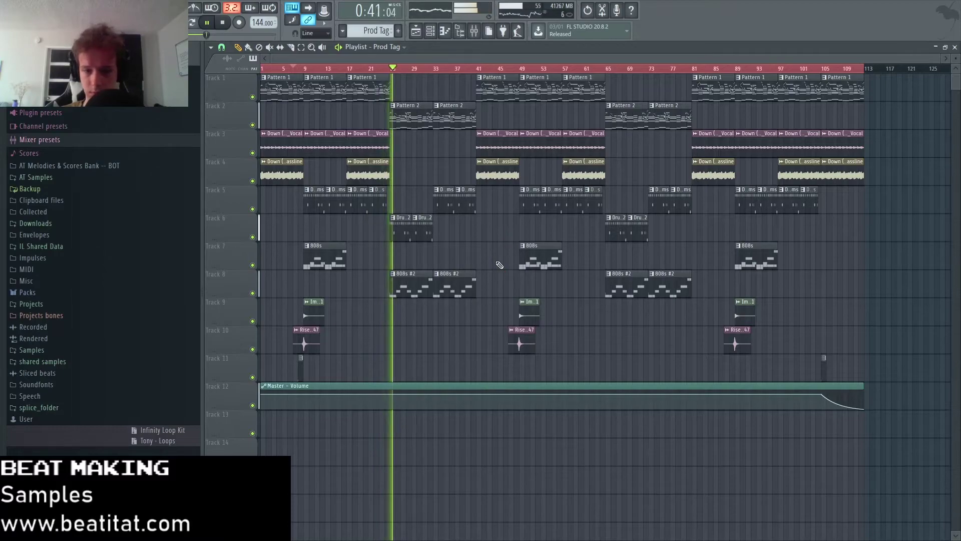
# - Stop playback, return to the start of the song and play the full arrangement in the playlist
pyautogui.press('space')
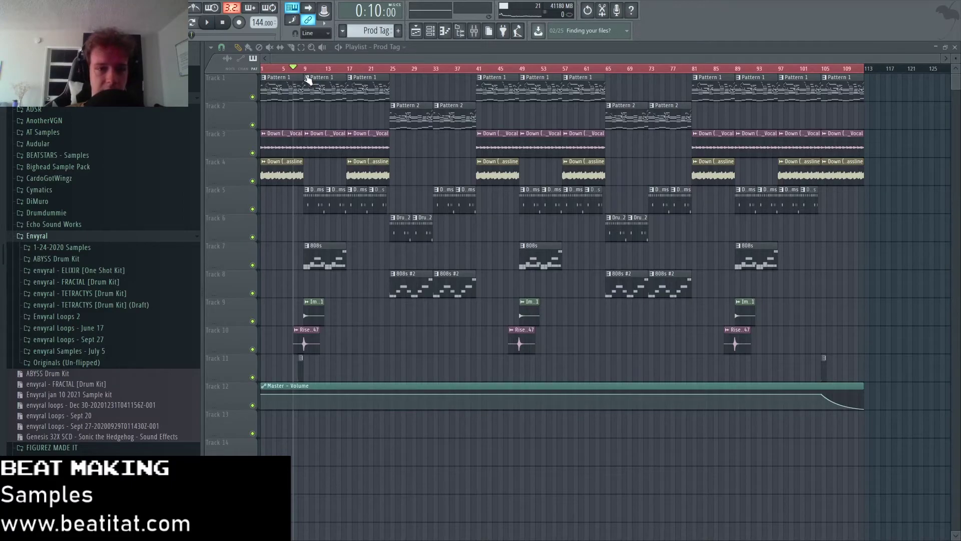
pyautogui.press('space')
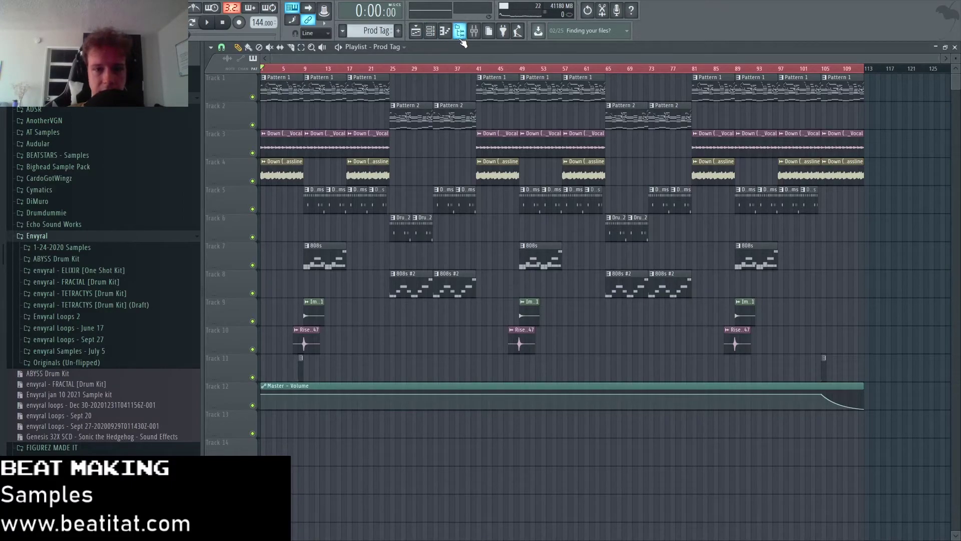
pyautogui.click(207, 23)
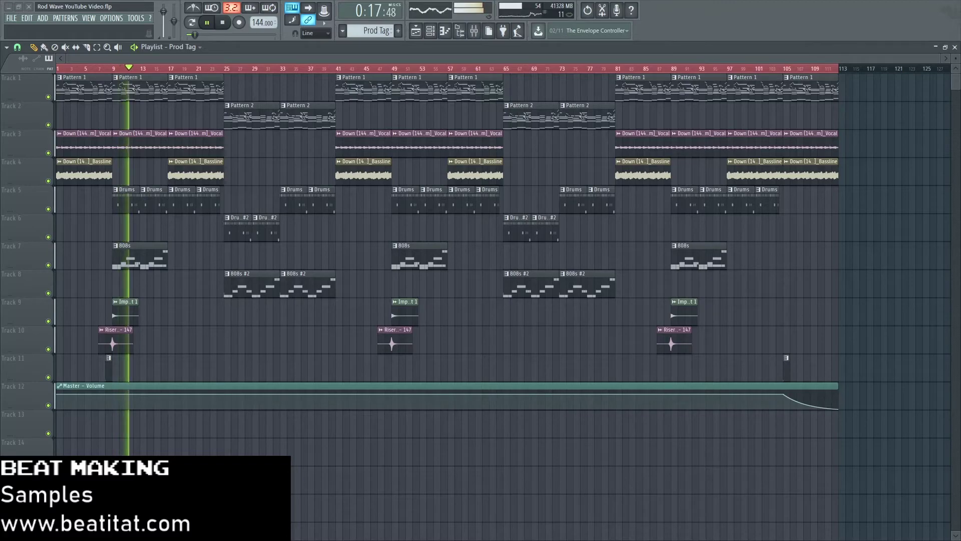
pyautogui.scroll(1, 364, 69)
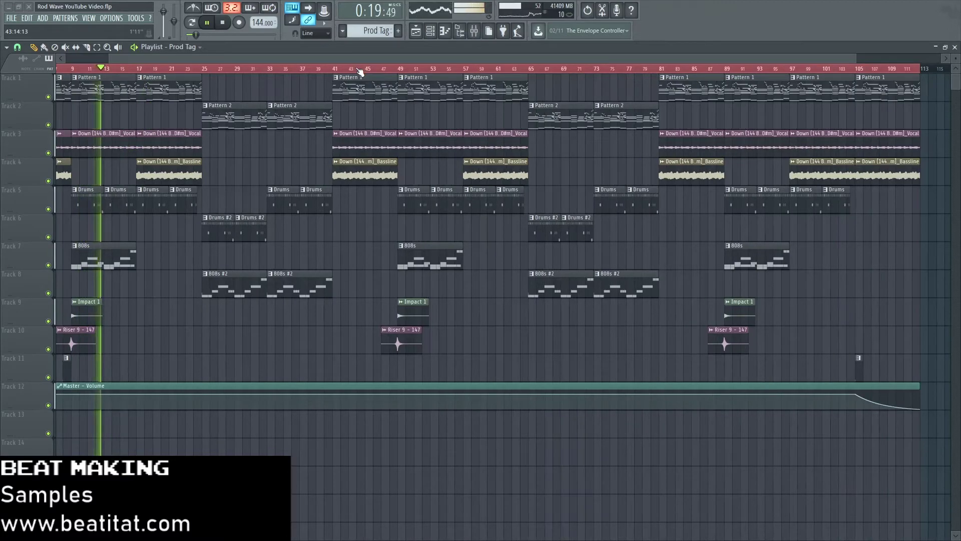
pyautogui.hscroll(-2, 369, 65)
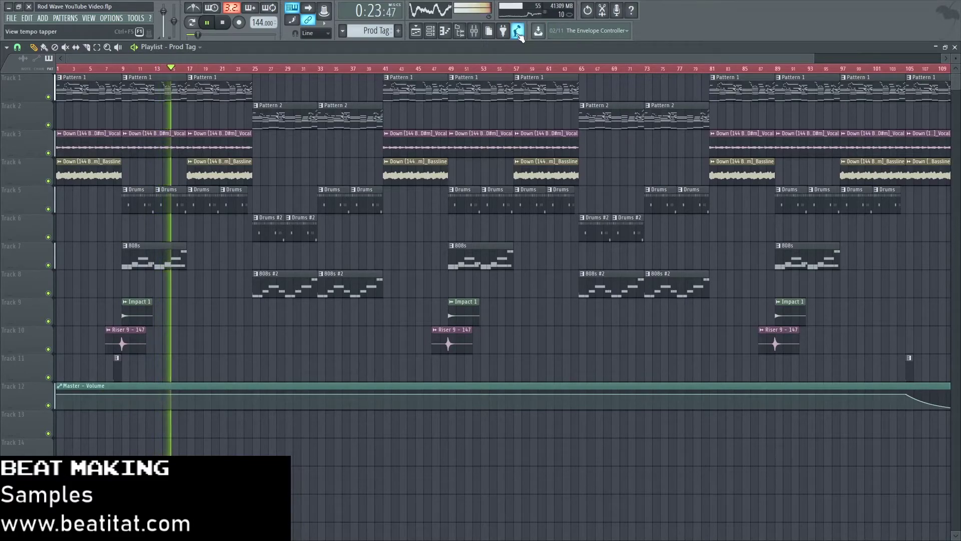
# - Show the mixer and select the Down Vocal track to review its effects
pyautogui.click(477, 26)
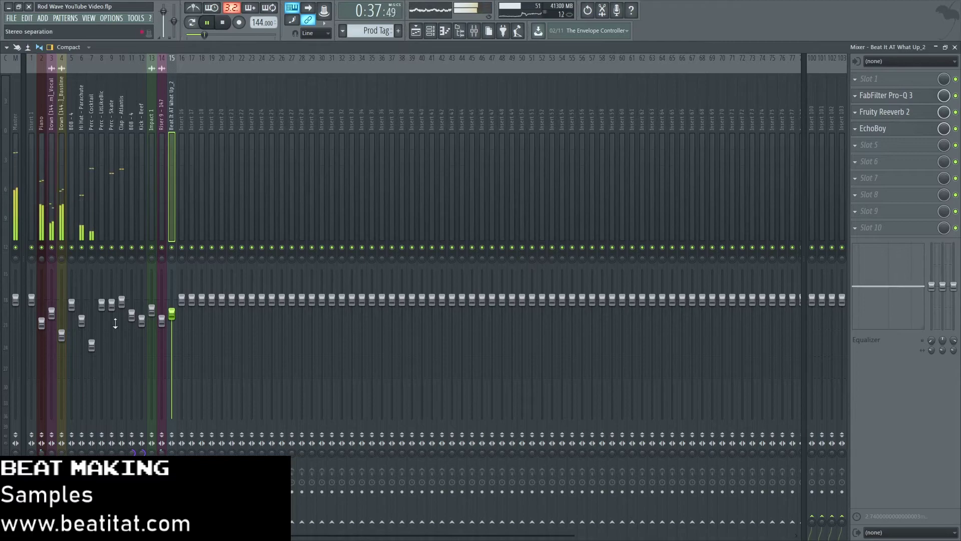
pyautogui.click(52, 183)
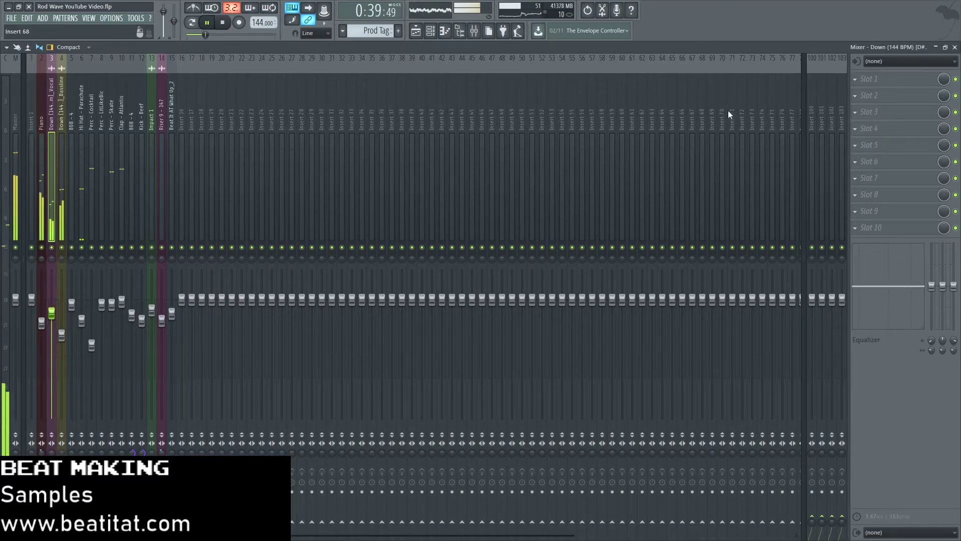
# - Close the mixer and follow the playing arrangement in the playlist up to the second Pattern 2 section at bar 65
pyautogui.click(955, 47)
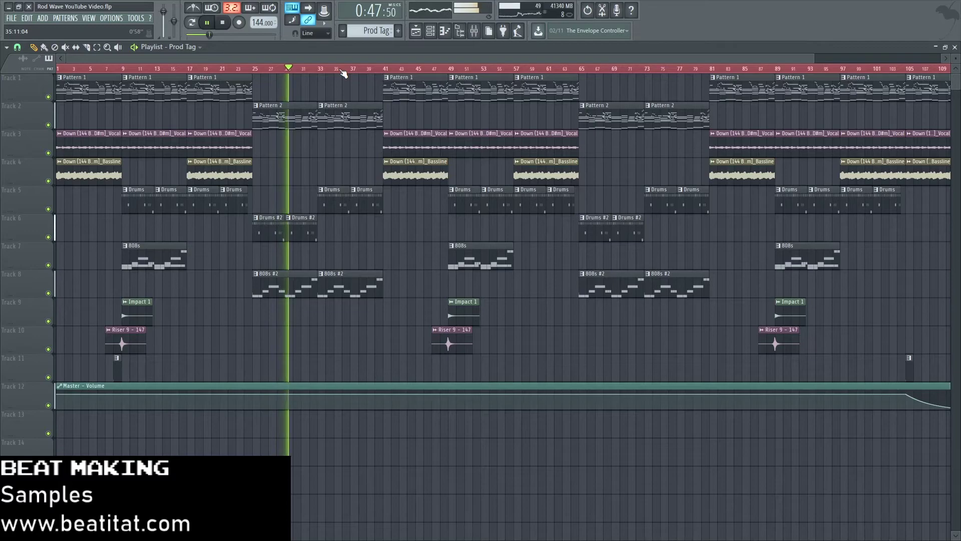
pyautogui.scroll(2, 344, 73)
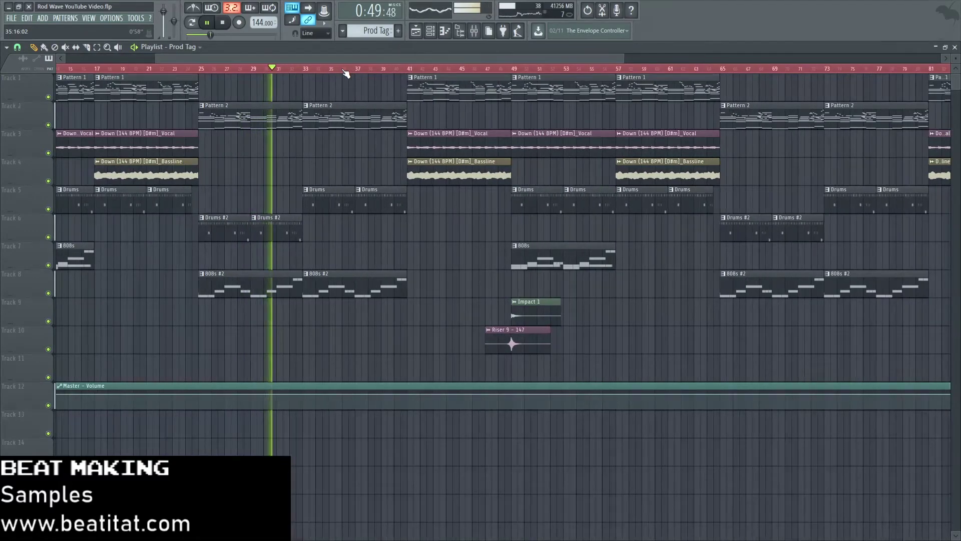
pyautogui.moveTo(363, 63); pyautogui.dragTo(474, 55)
pyautogui.scroll(2, 417, 69)
pyautogui.scroll(-1, 442, 70)
pyautogui.scroll(-1, 445, 71)
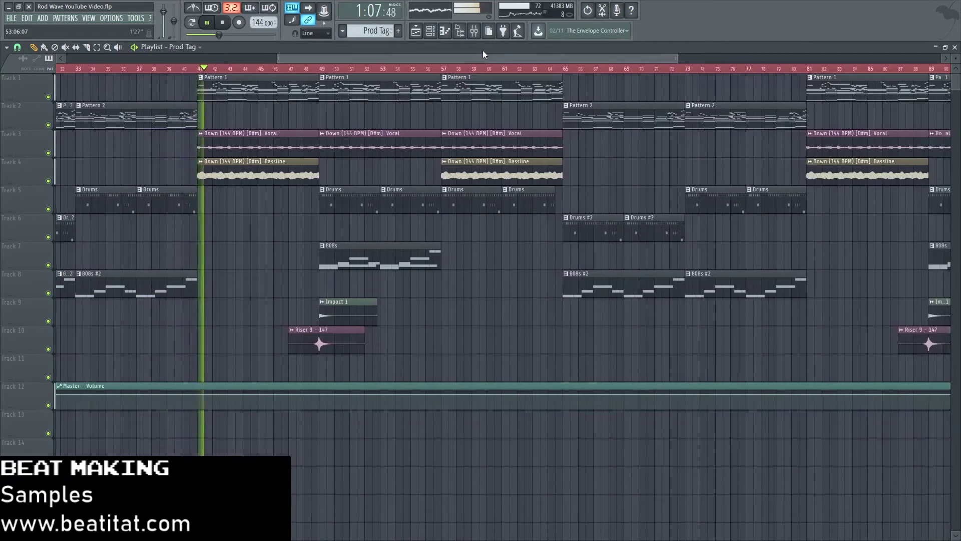
pyautogui.scroll(-2, 486, 74)
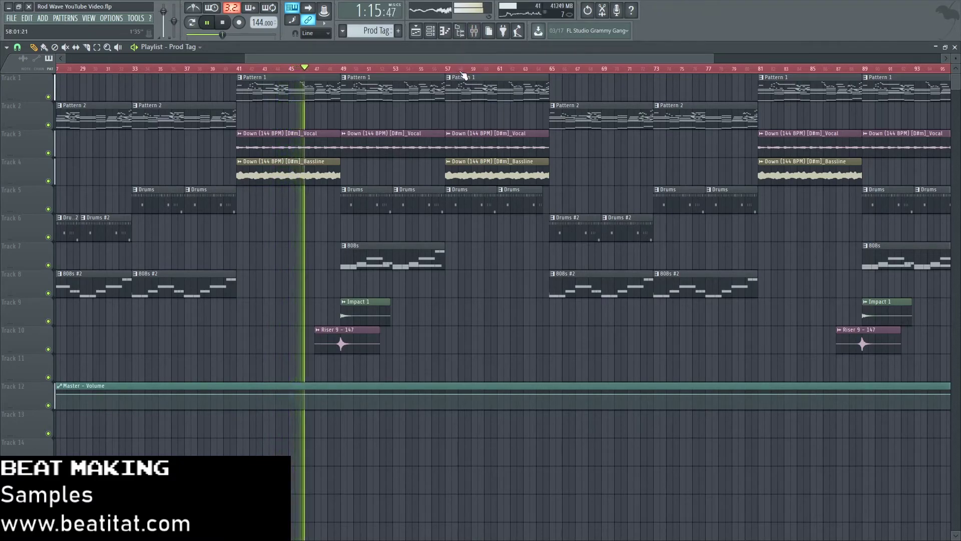
pyautogui.moveTo(479, 59); pyautogui.dragTo(501, 55)
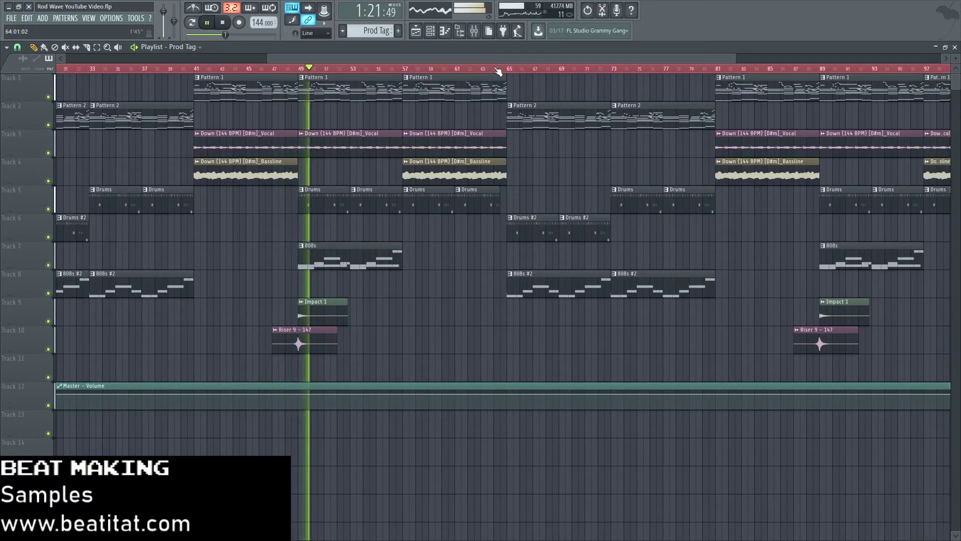
pyautogui.moveTo(513, 62); pyautogui.dragTo(546, 58)
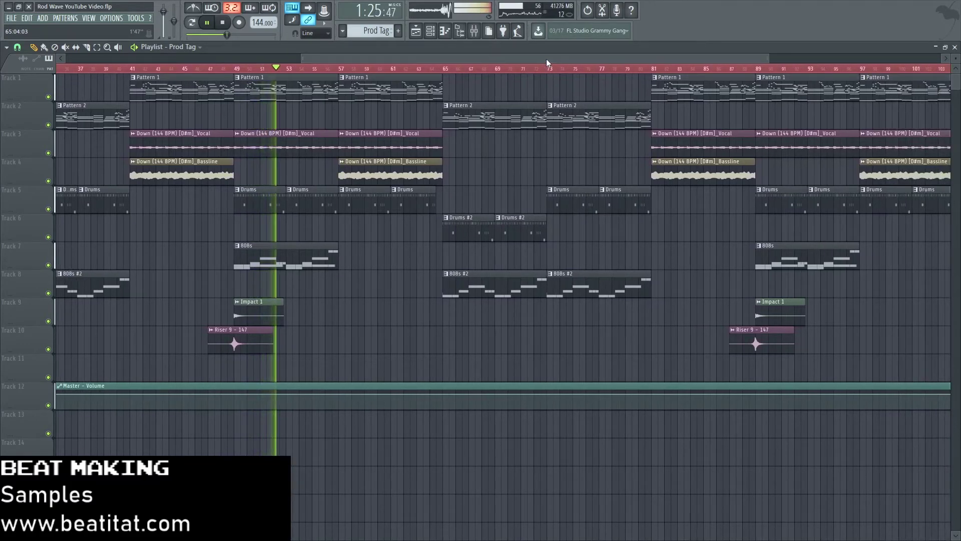
pyautogui.moveTo(546, 59); pyautogui.dragTo(561, 52)
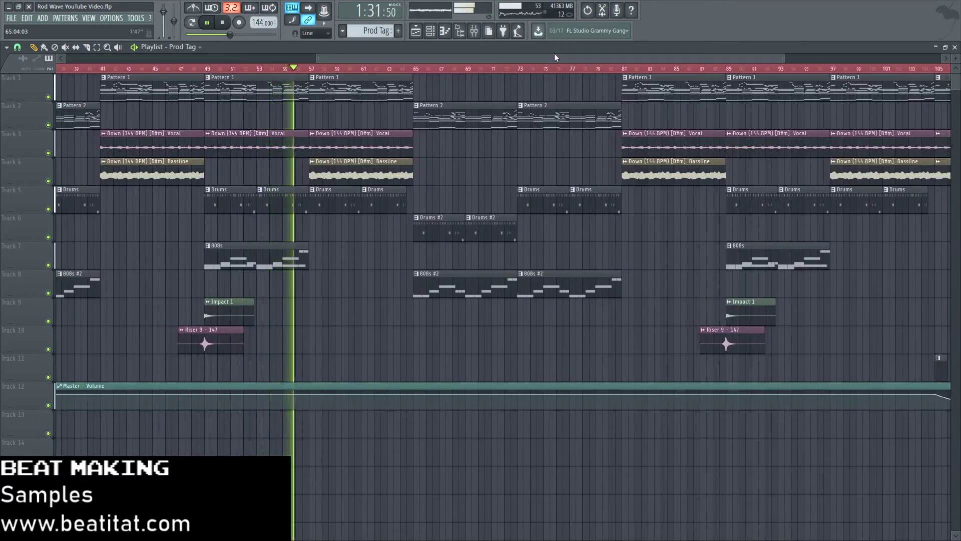
pyautogui.moveTo(554, 54); pyautogui.dragTo(659, 46)
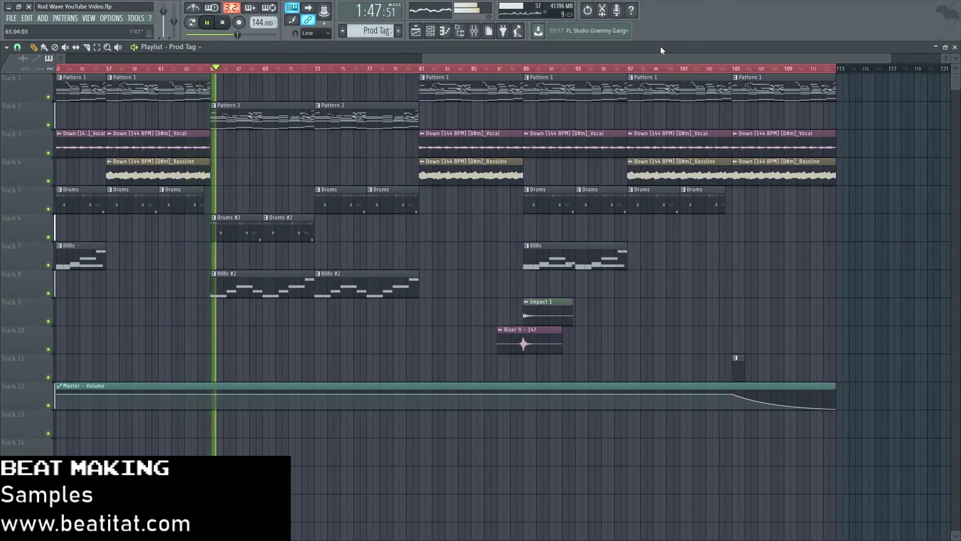
# - Review the effect chains of the second 808 - 4 track and the Piano track in the mixer, and return to the playlist
pyautogui.click(483, 33)
pyautogui.click(132, 159)
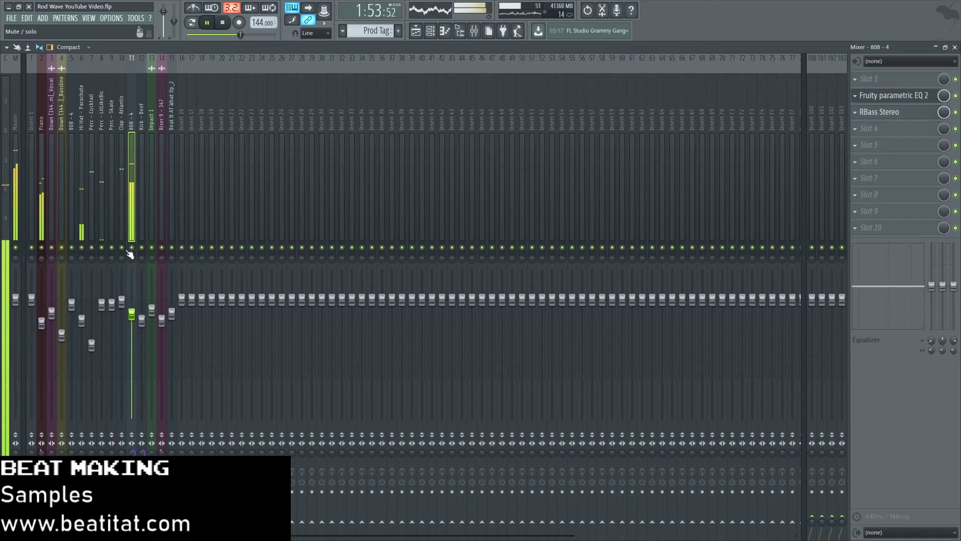
pyautogui.click(40, 215)
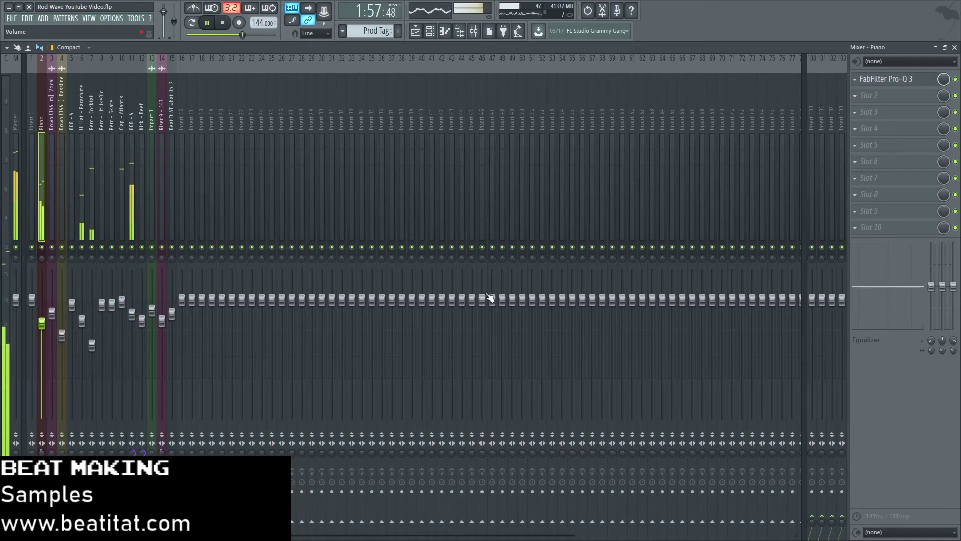
pyautogui.click(953, 47)
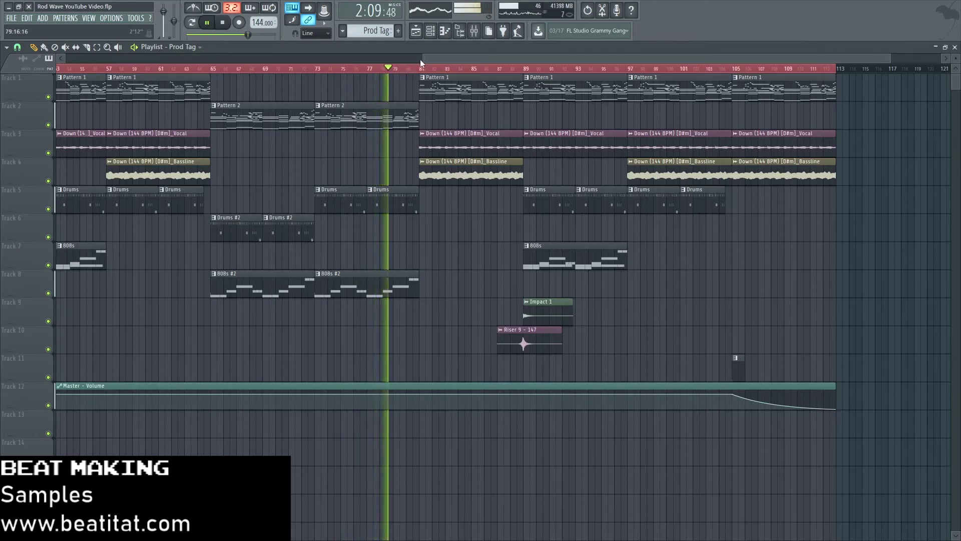
# - Follow playback through the arrangement's last section, keeping the closing Prod Tag clip and master volume fade-out in view
pyautogui.moveTo(434, 56); pyautogui.dragTo(447, 59)
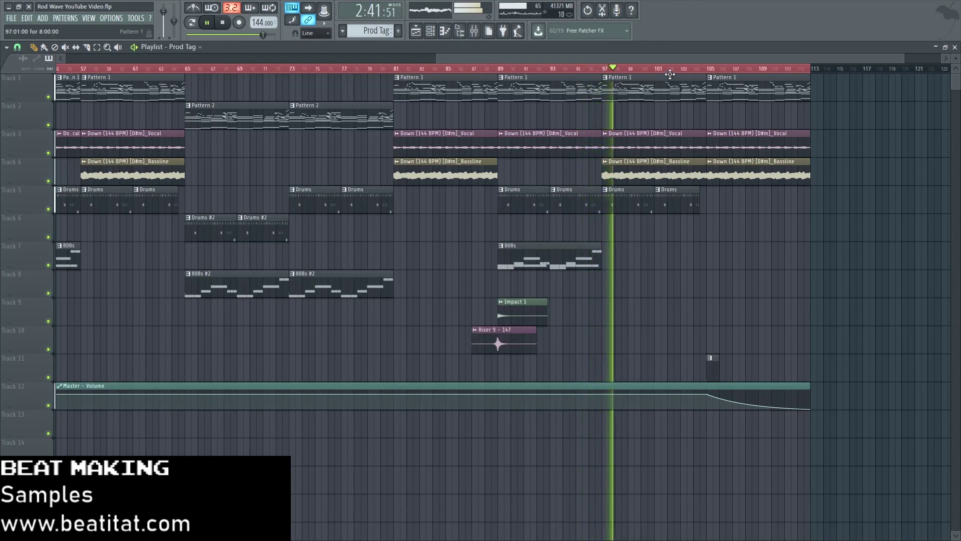
pyautogui.moveTo(712, 57); pyautogui.dragTo(737, 49)
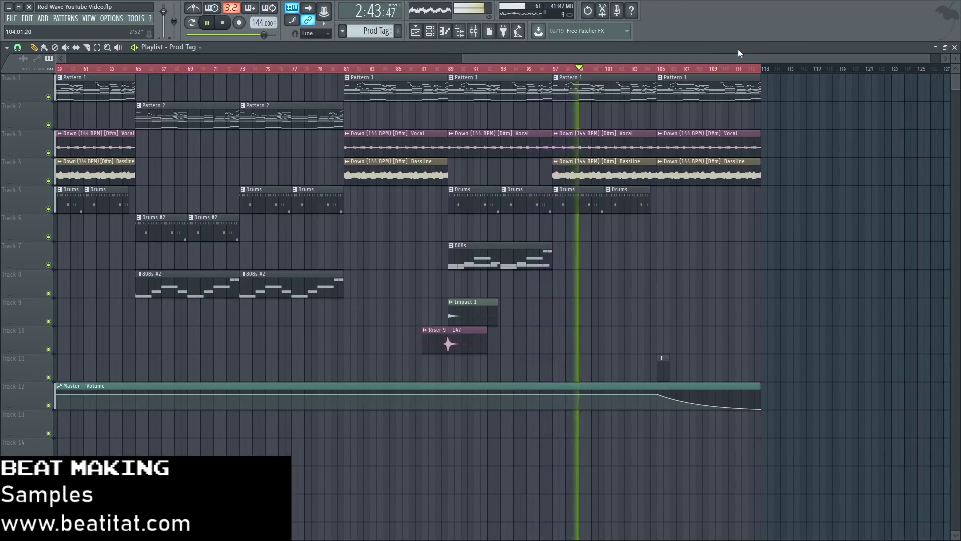